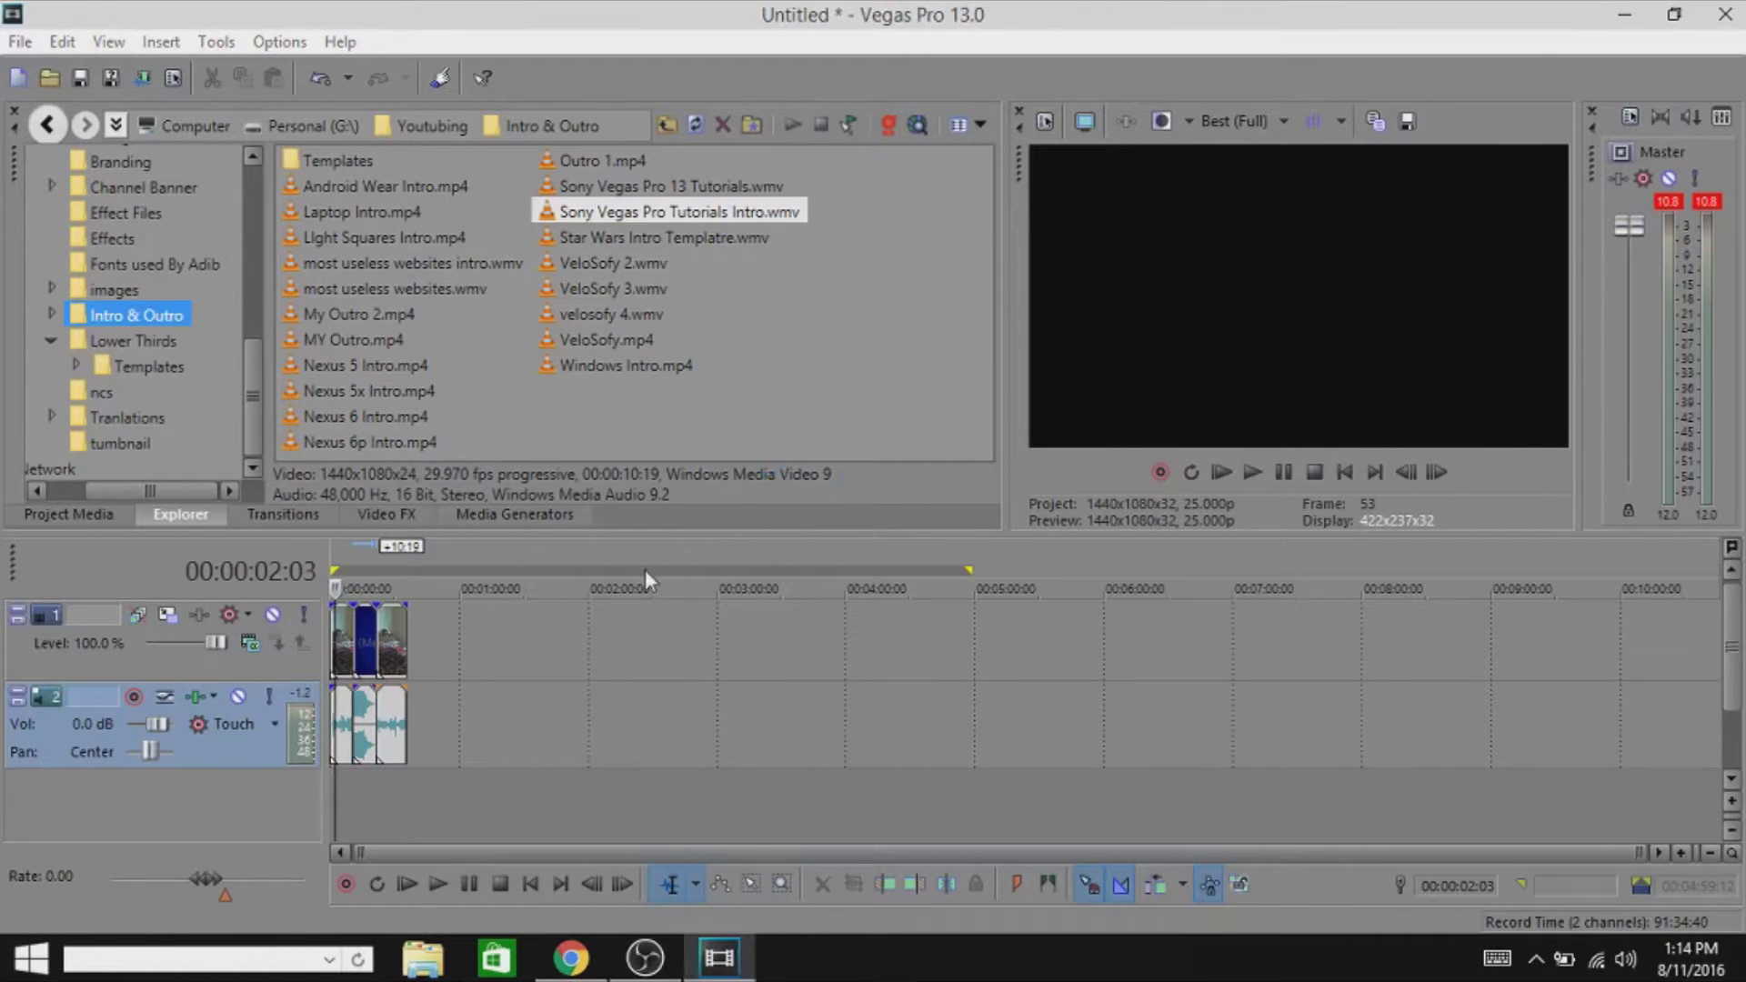
Step: Add a (Legacy) Text event with the Soft Shadow preset to the video track at about 00:01:16, after the existing clips
left_click(376, 636)
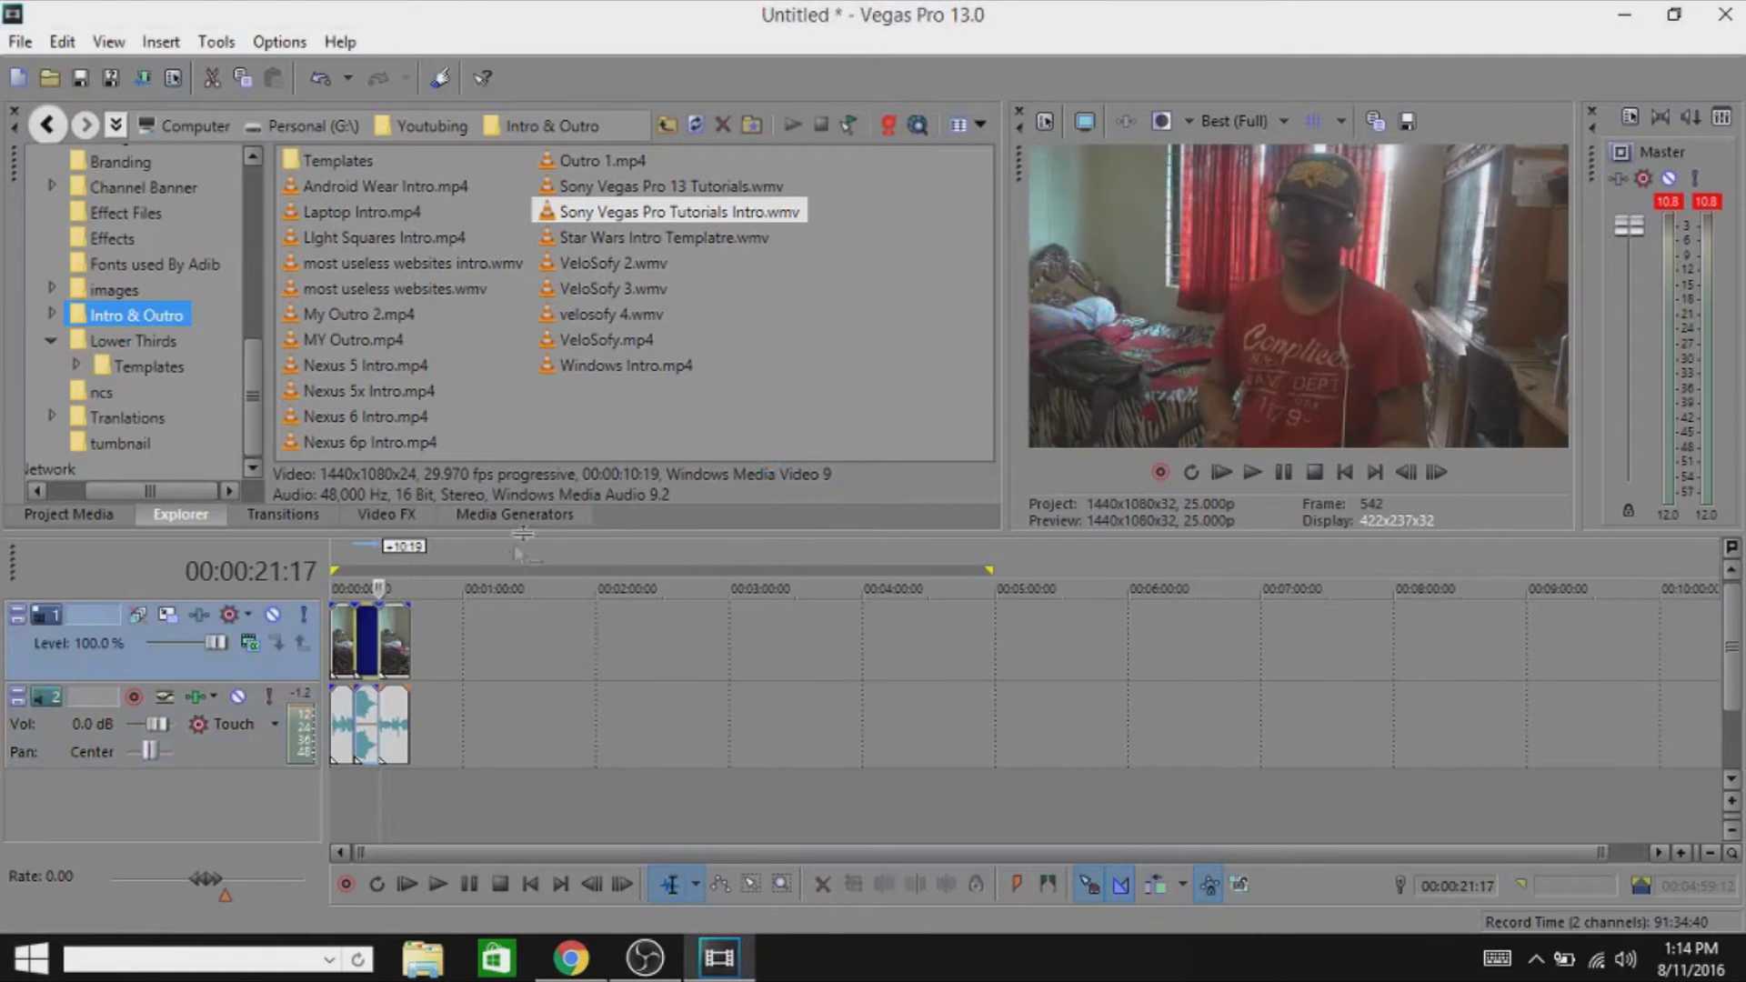
left_click(536, 515)
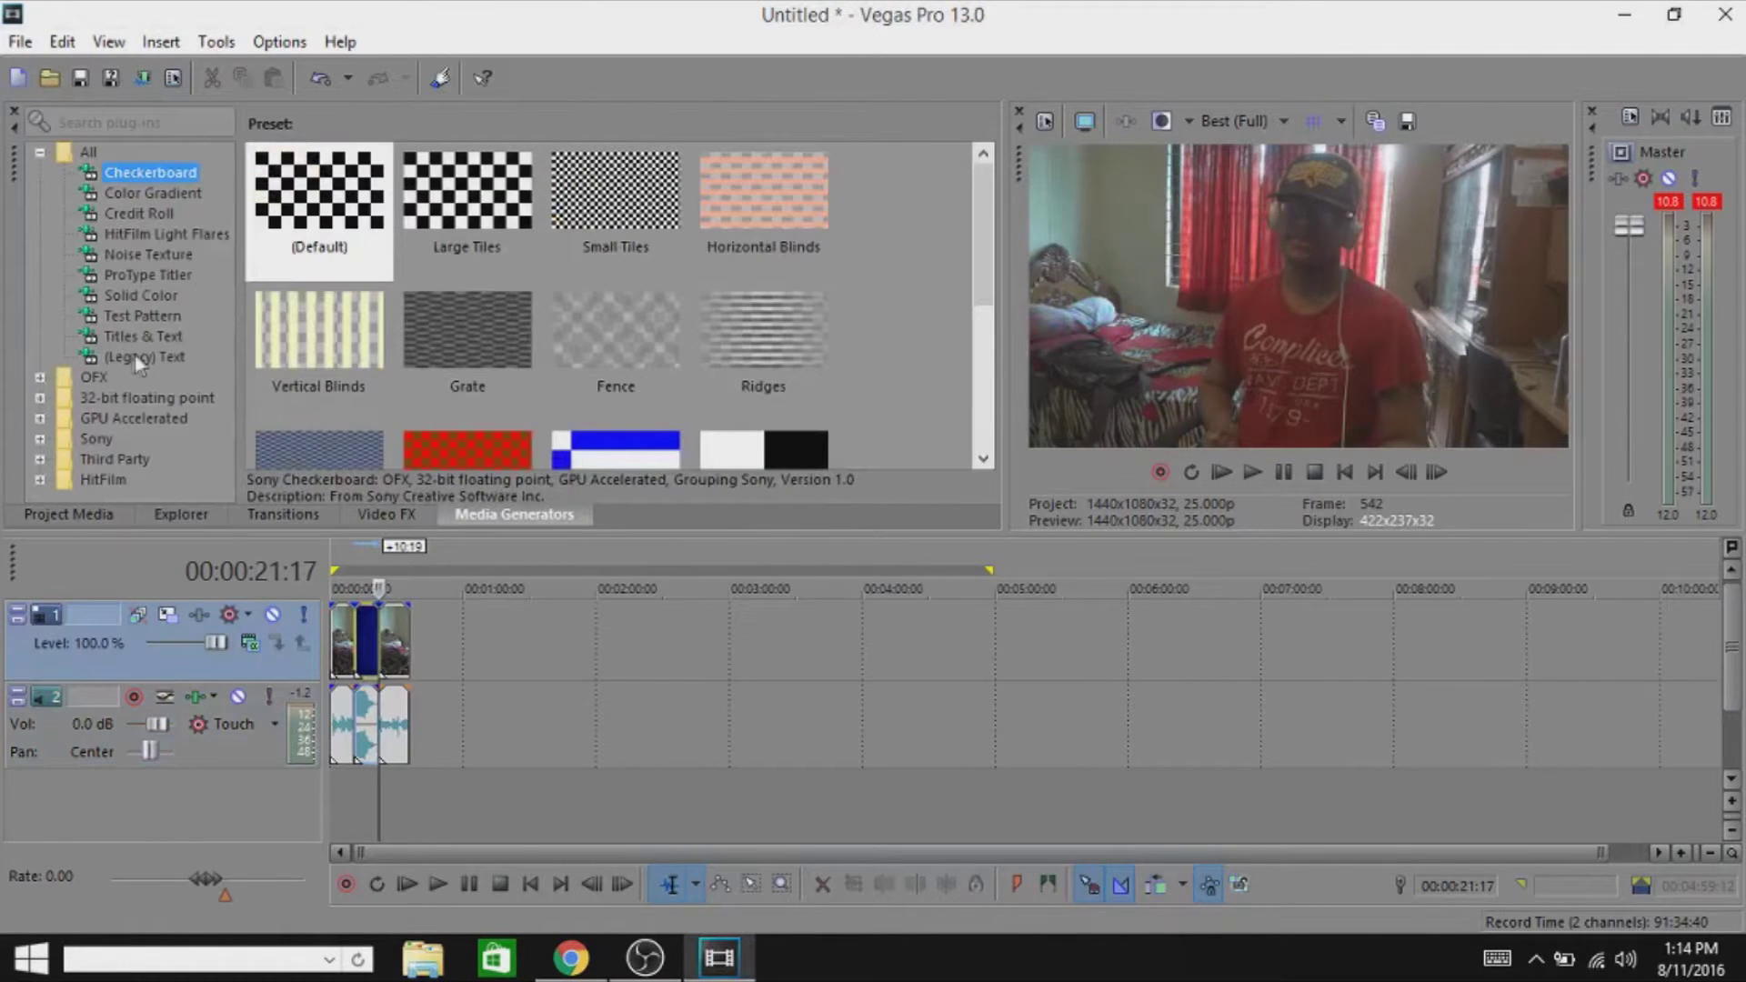
left_click(134, 356)
left_click(805, 217)
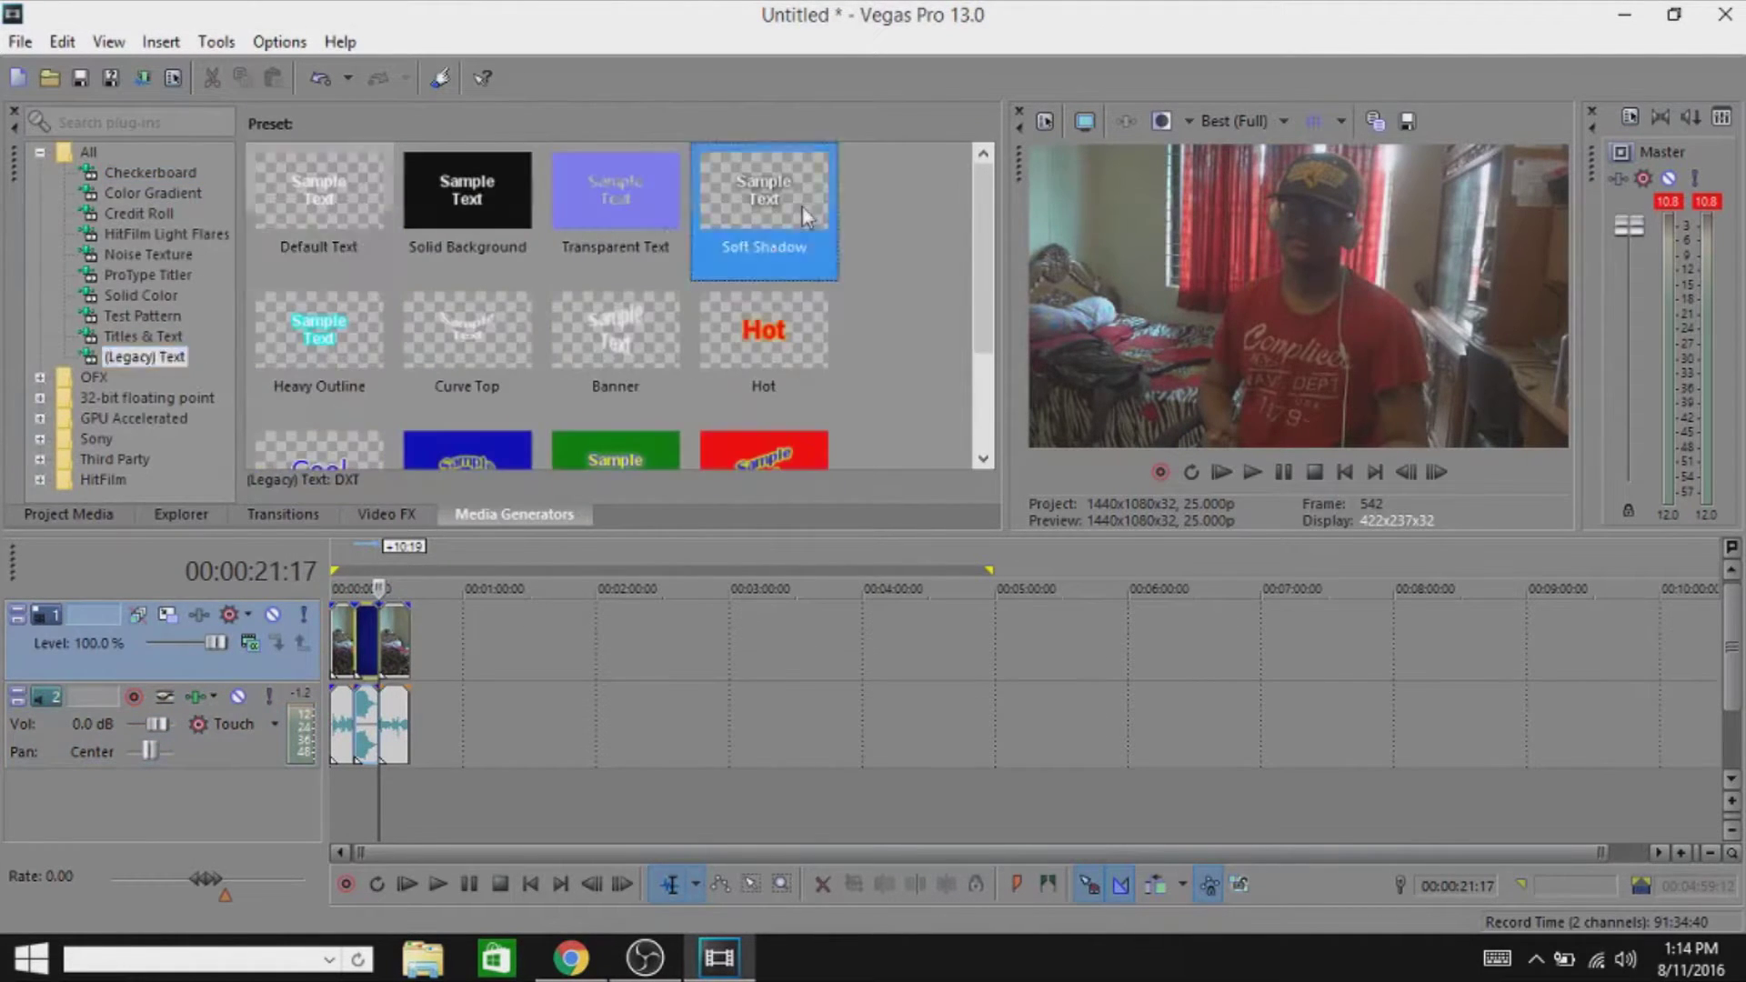
left_click_drag(805, 216, 721, 300)
left_click_drag(548, 634, 726, 467)
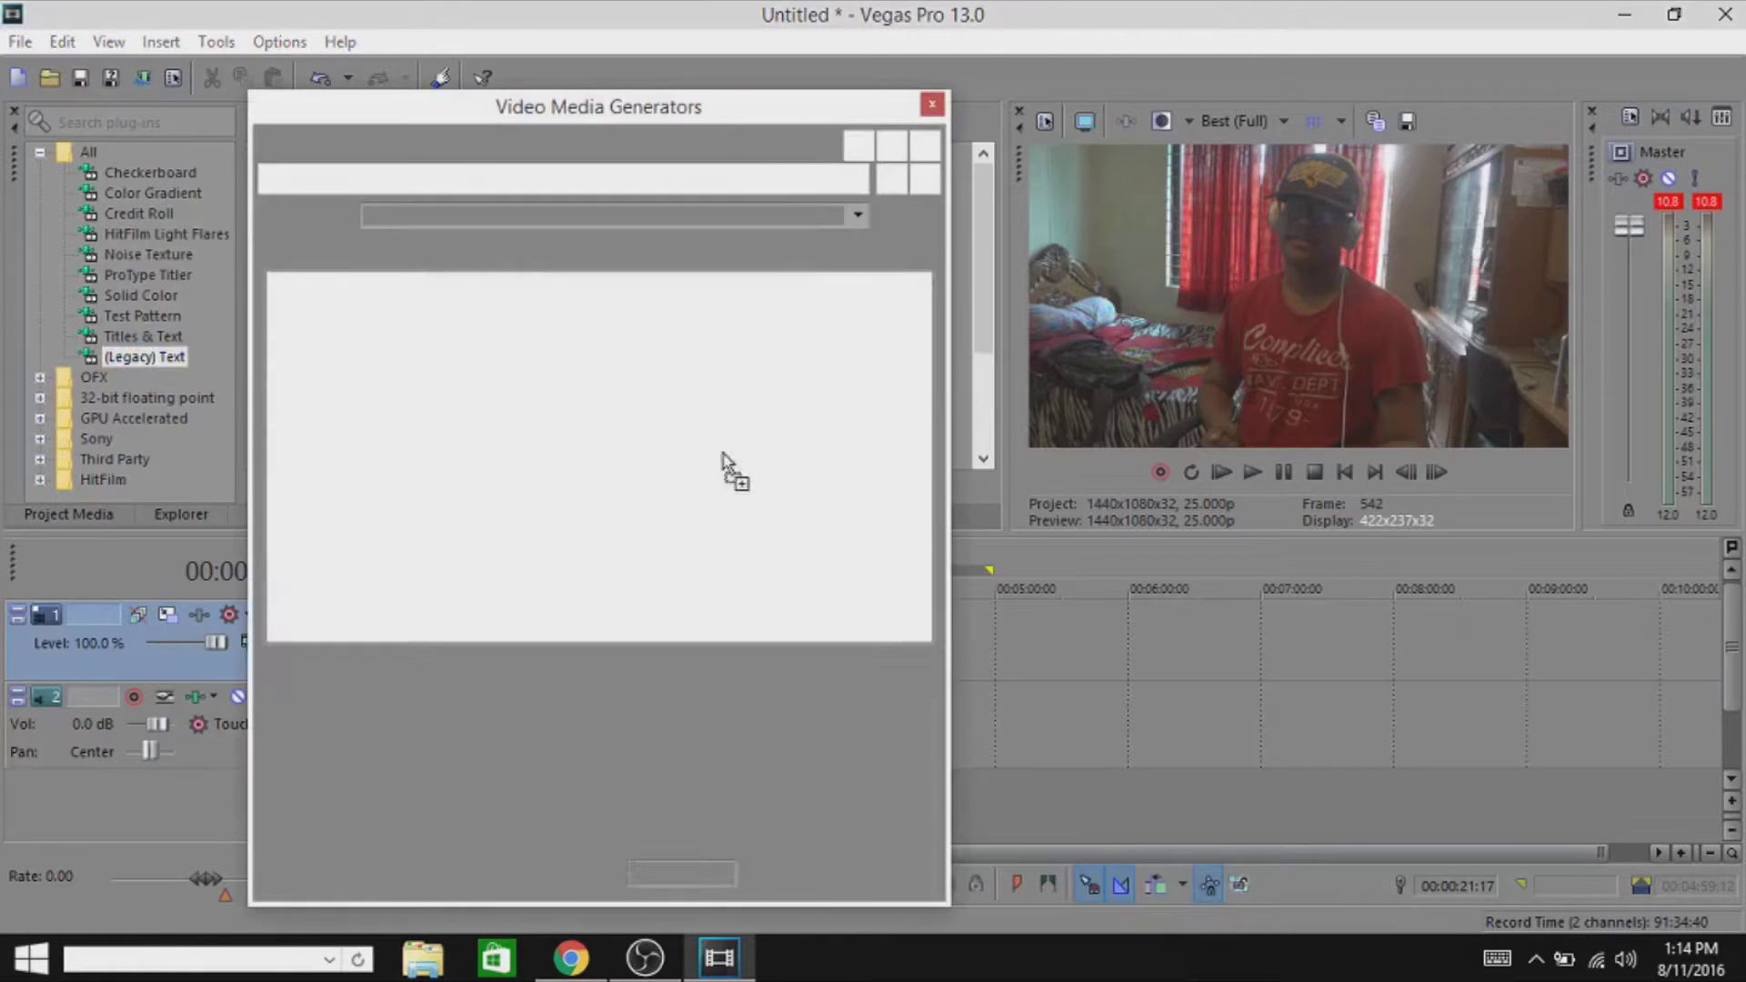
Step: Lengthen the text event by about 1 minute 30 seconds and place the timeline cursor at its start
left_click_drag(936, 178, 680, 118)
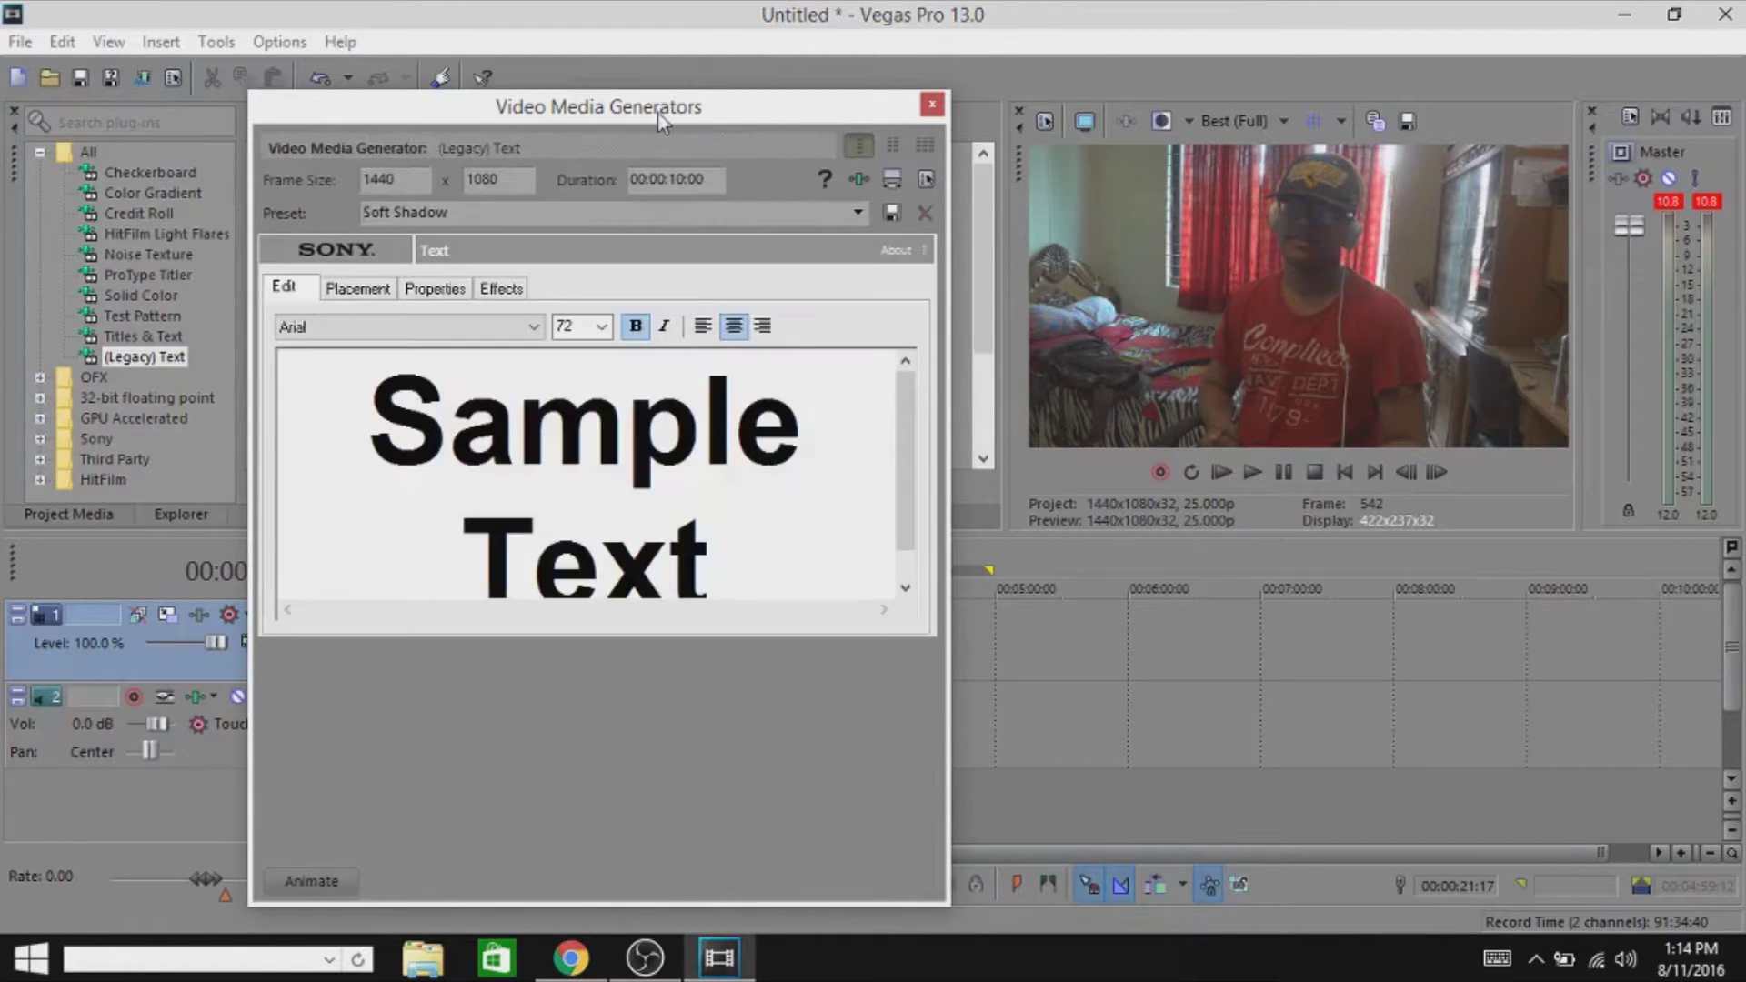
left_click_drag(676, 113, 1354, 146)
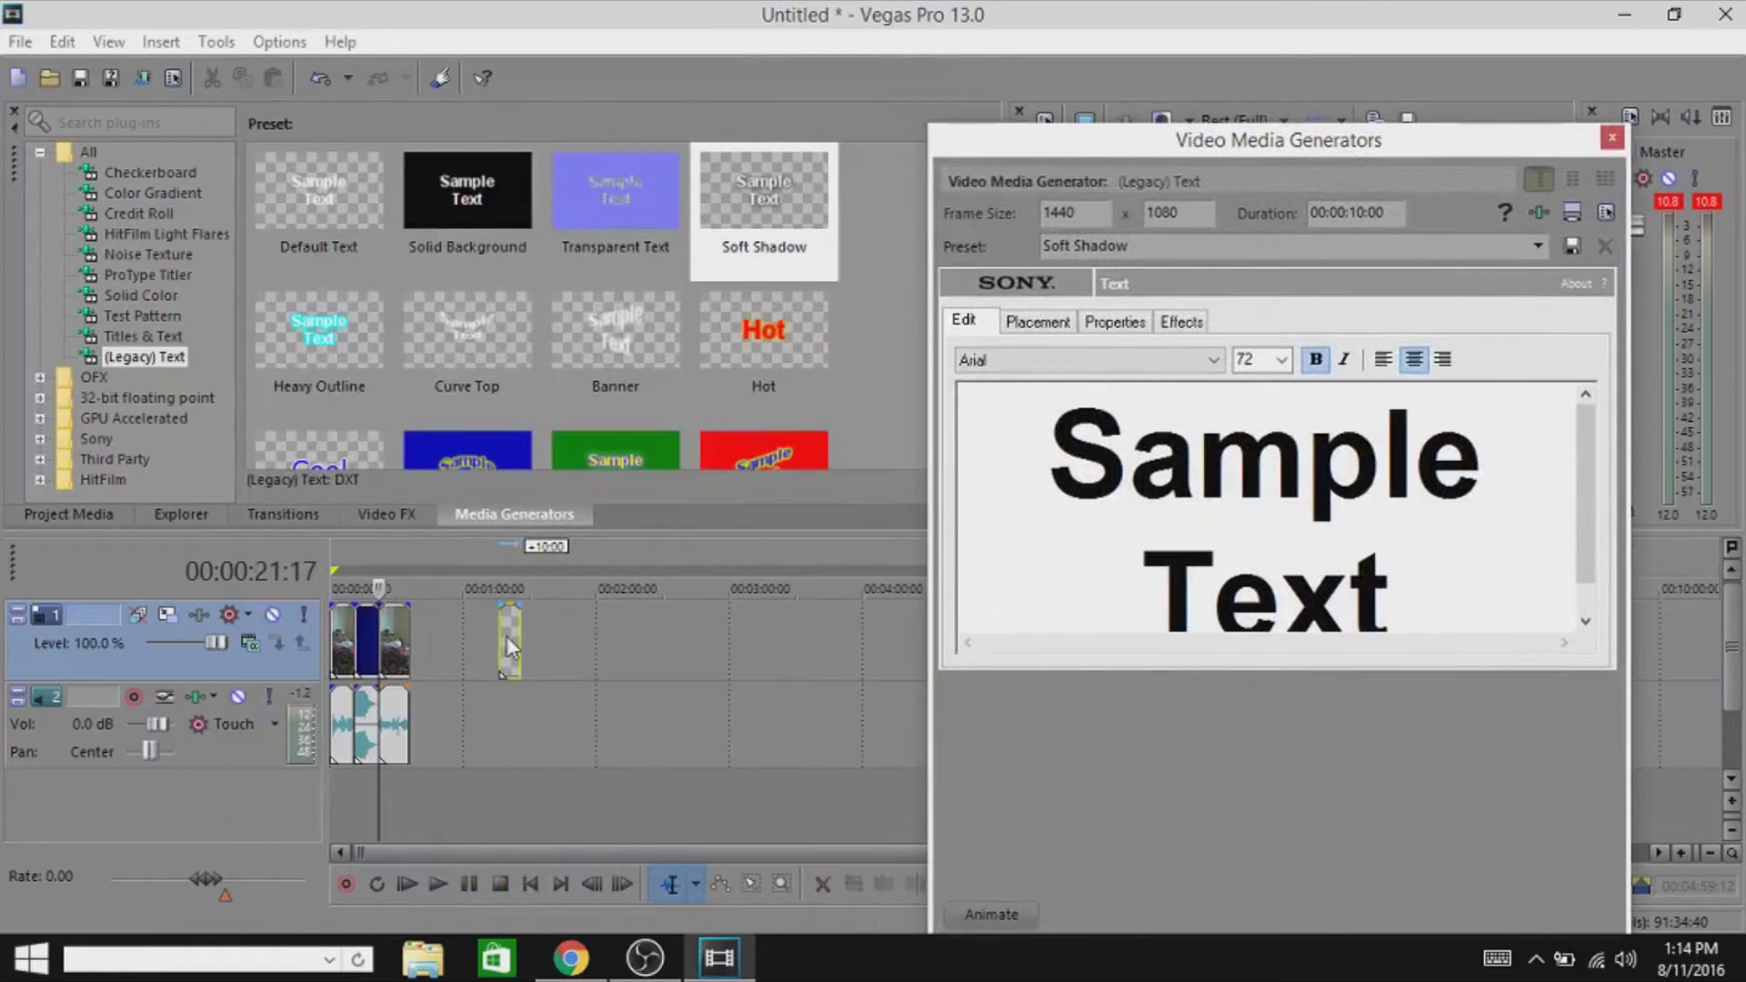
left_click_drag(519, 637, 720, 639)
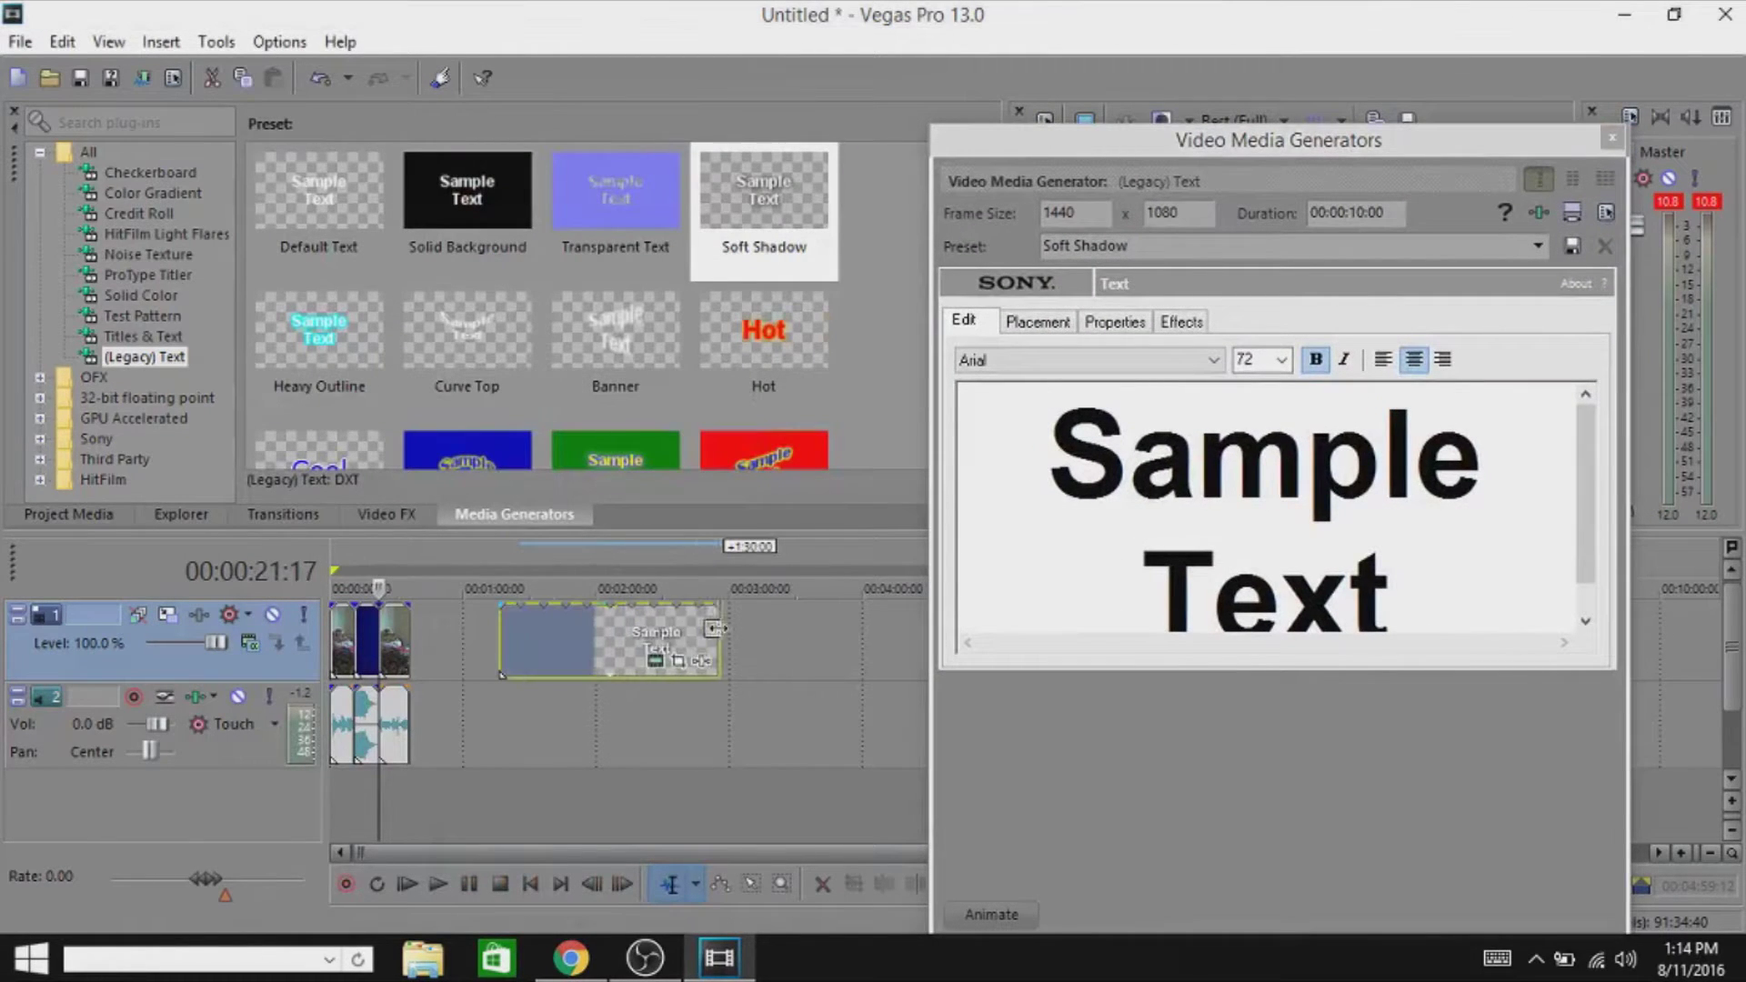
left_click(505, 642)
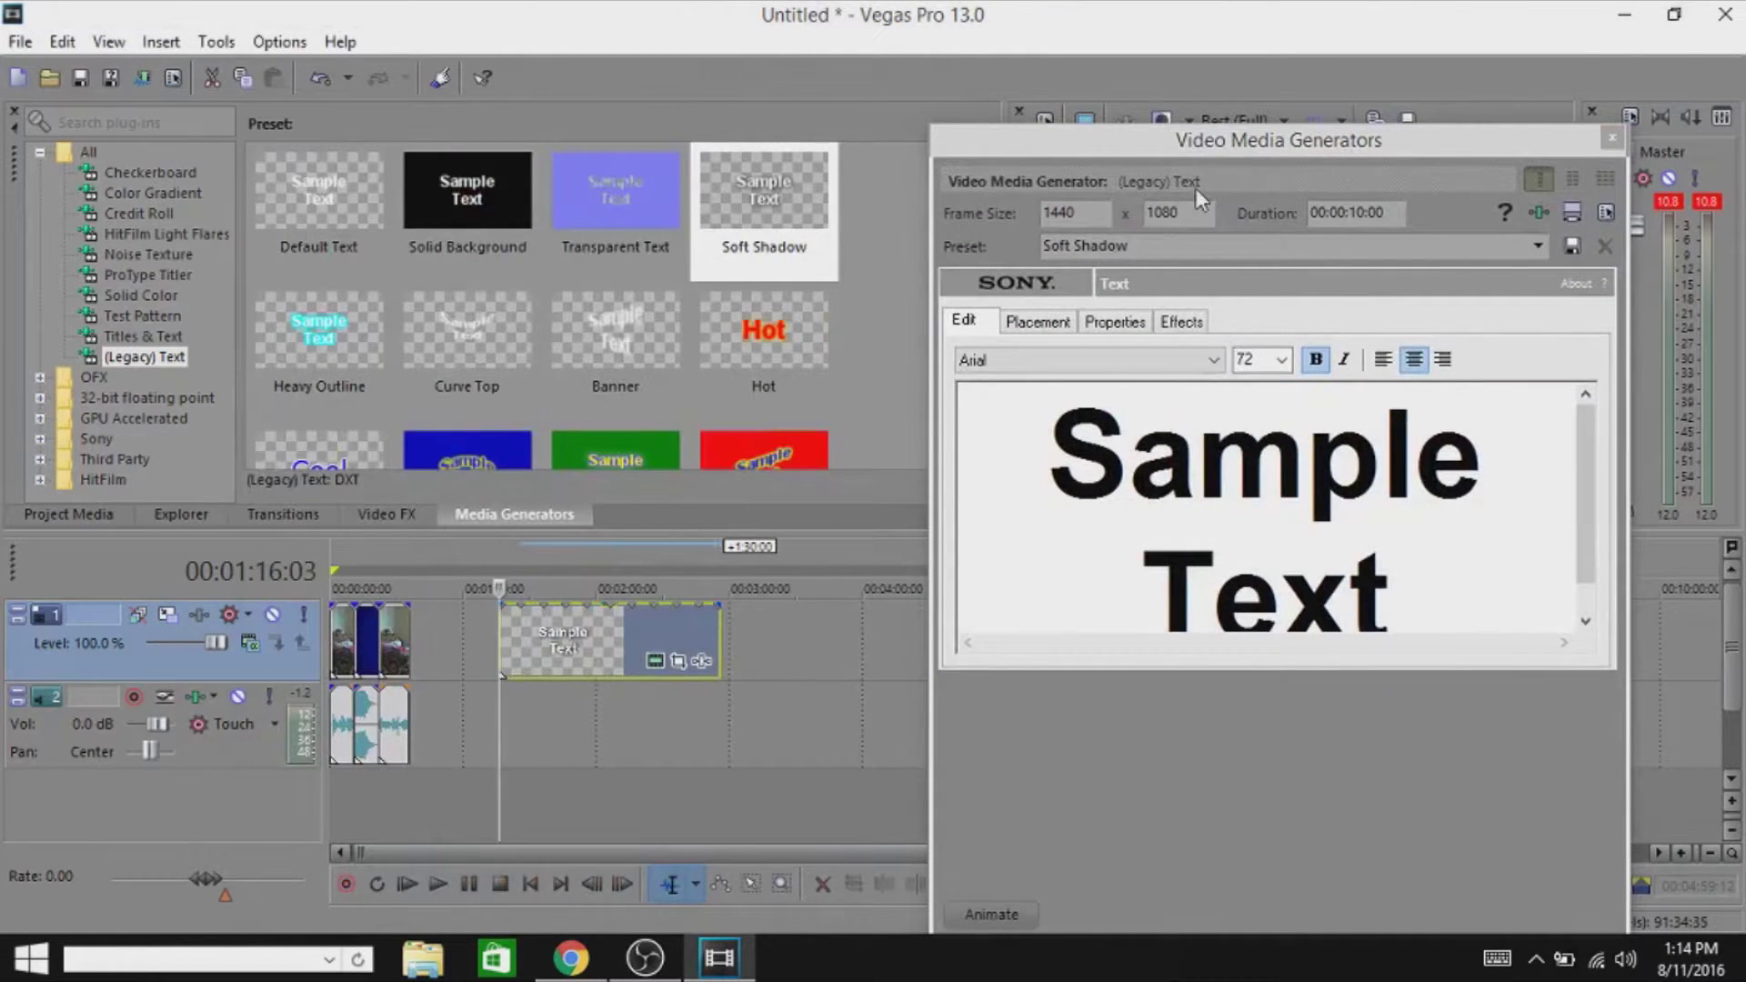
Step: Show the text generator's keyframe animation timeline, turn on cursor syncing, and close the generator window
left_click_drag(1325, 143, 551, 94)
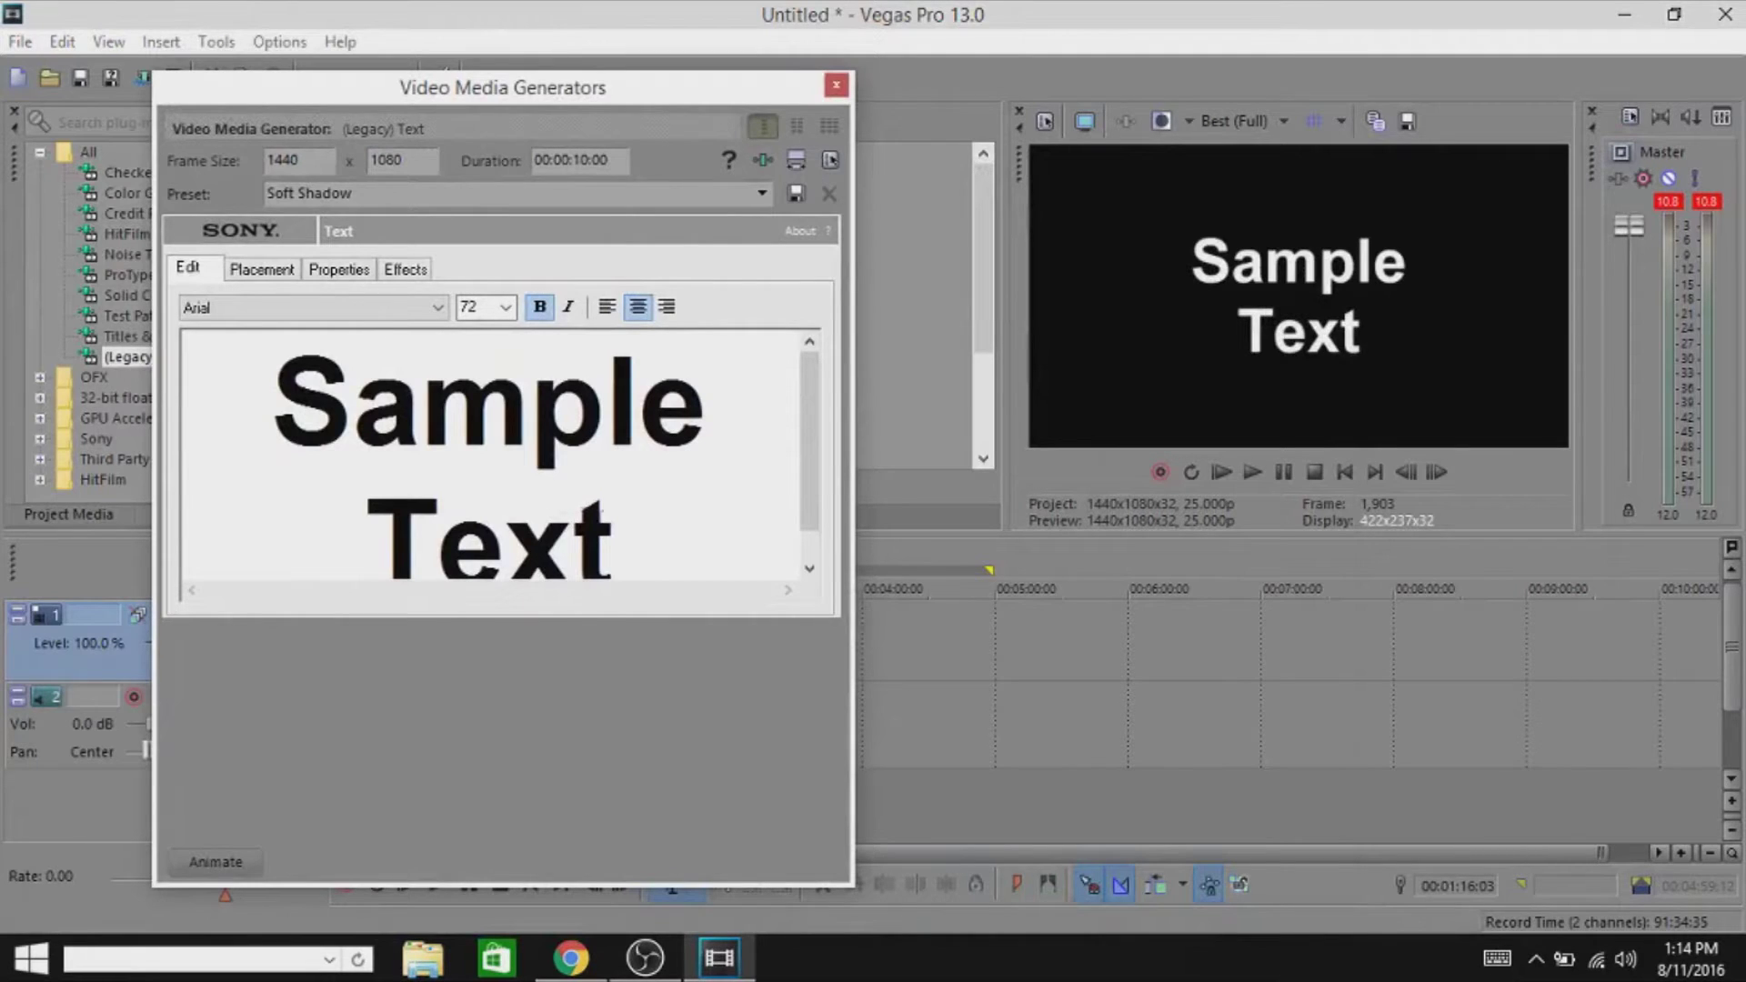
left_click_drag(644, 549, 304, 293)
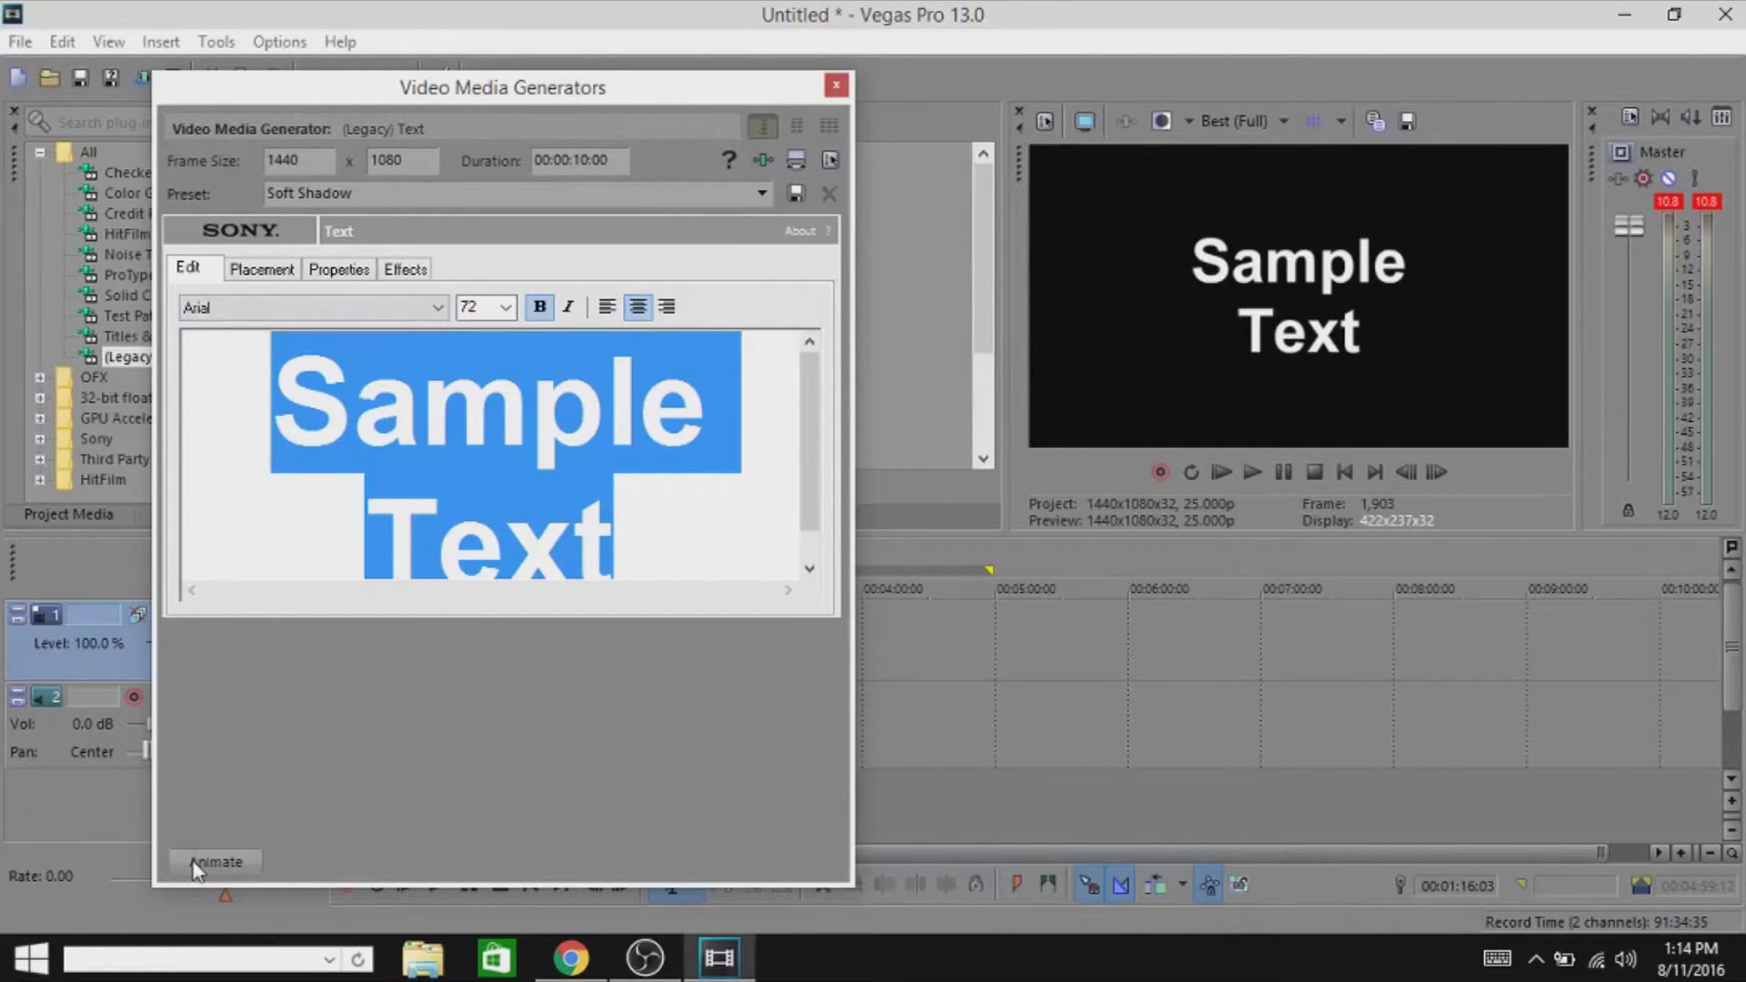
left_click(215, 860)
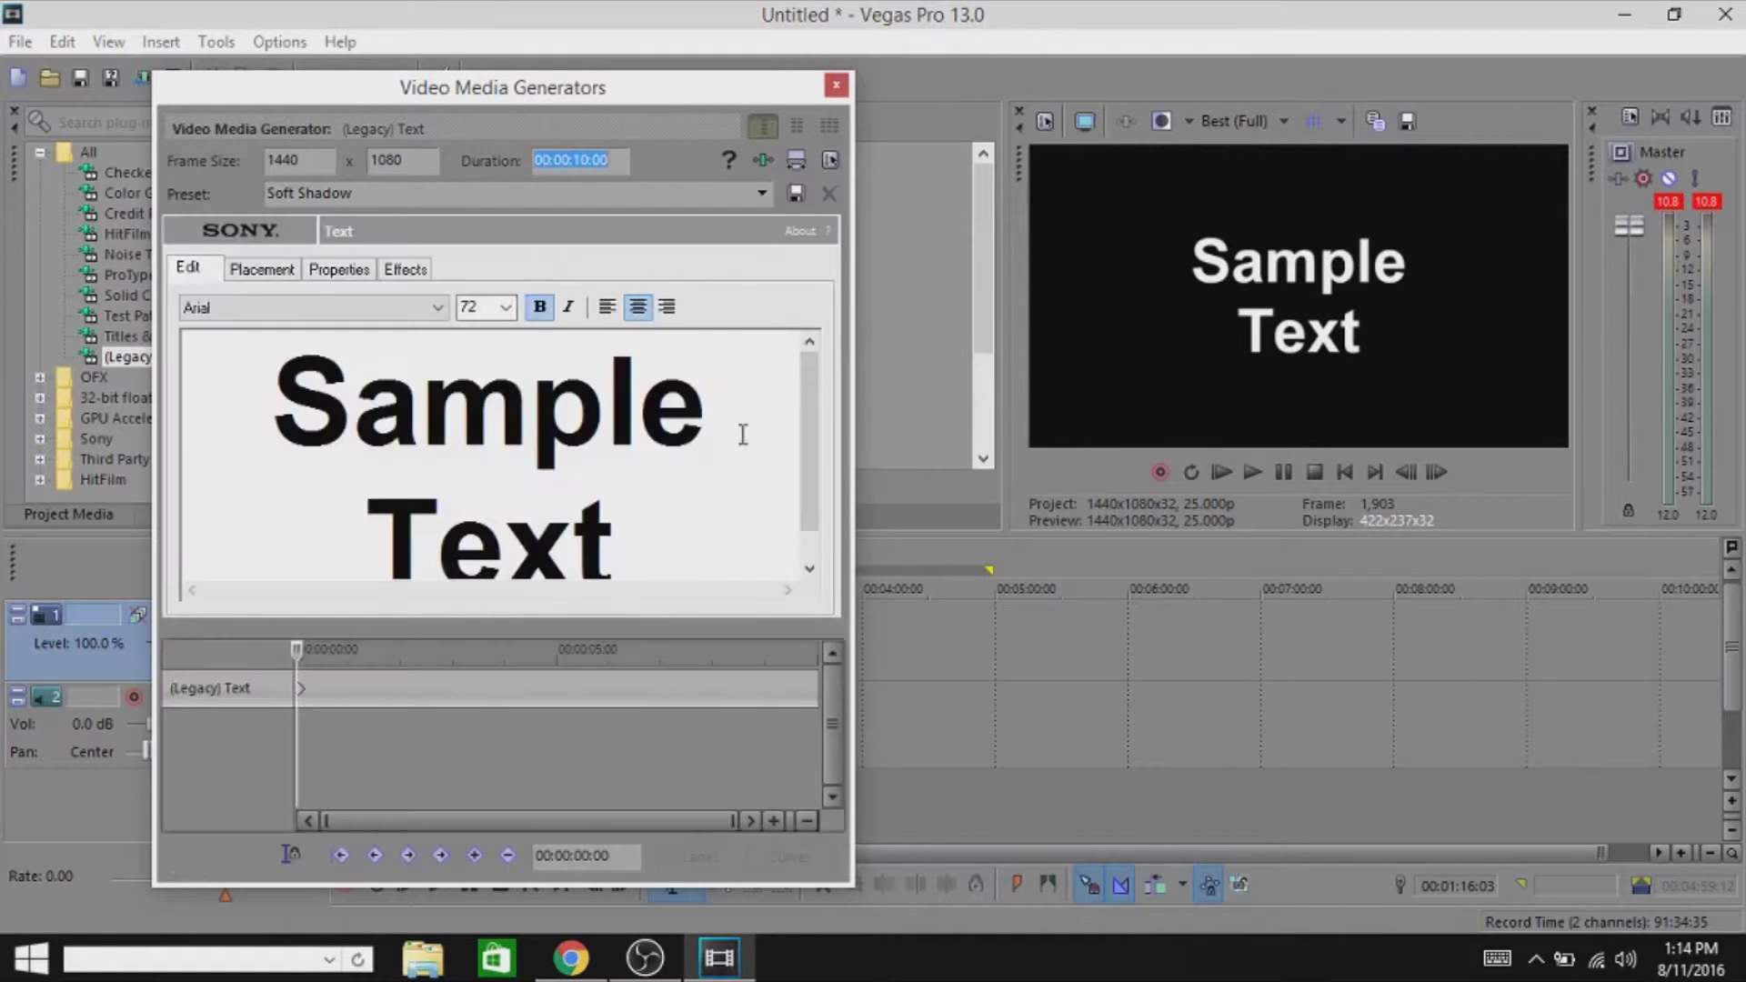
left_click(291, 857)
left_click(838, 83)
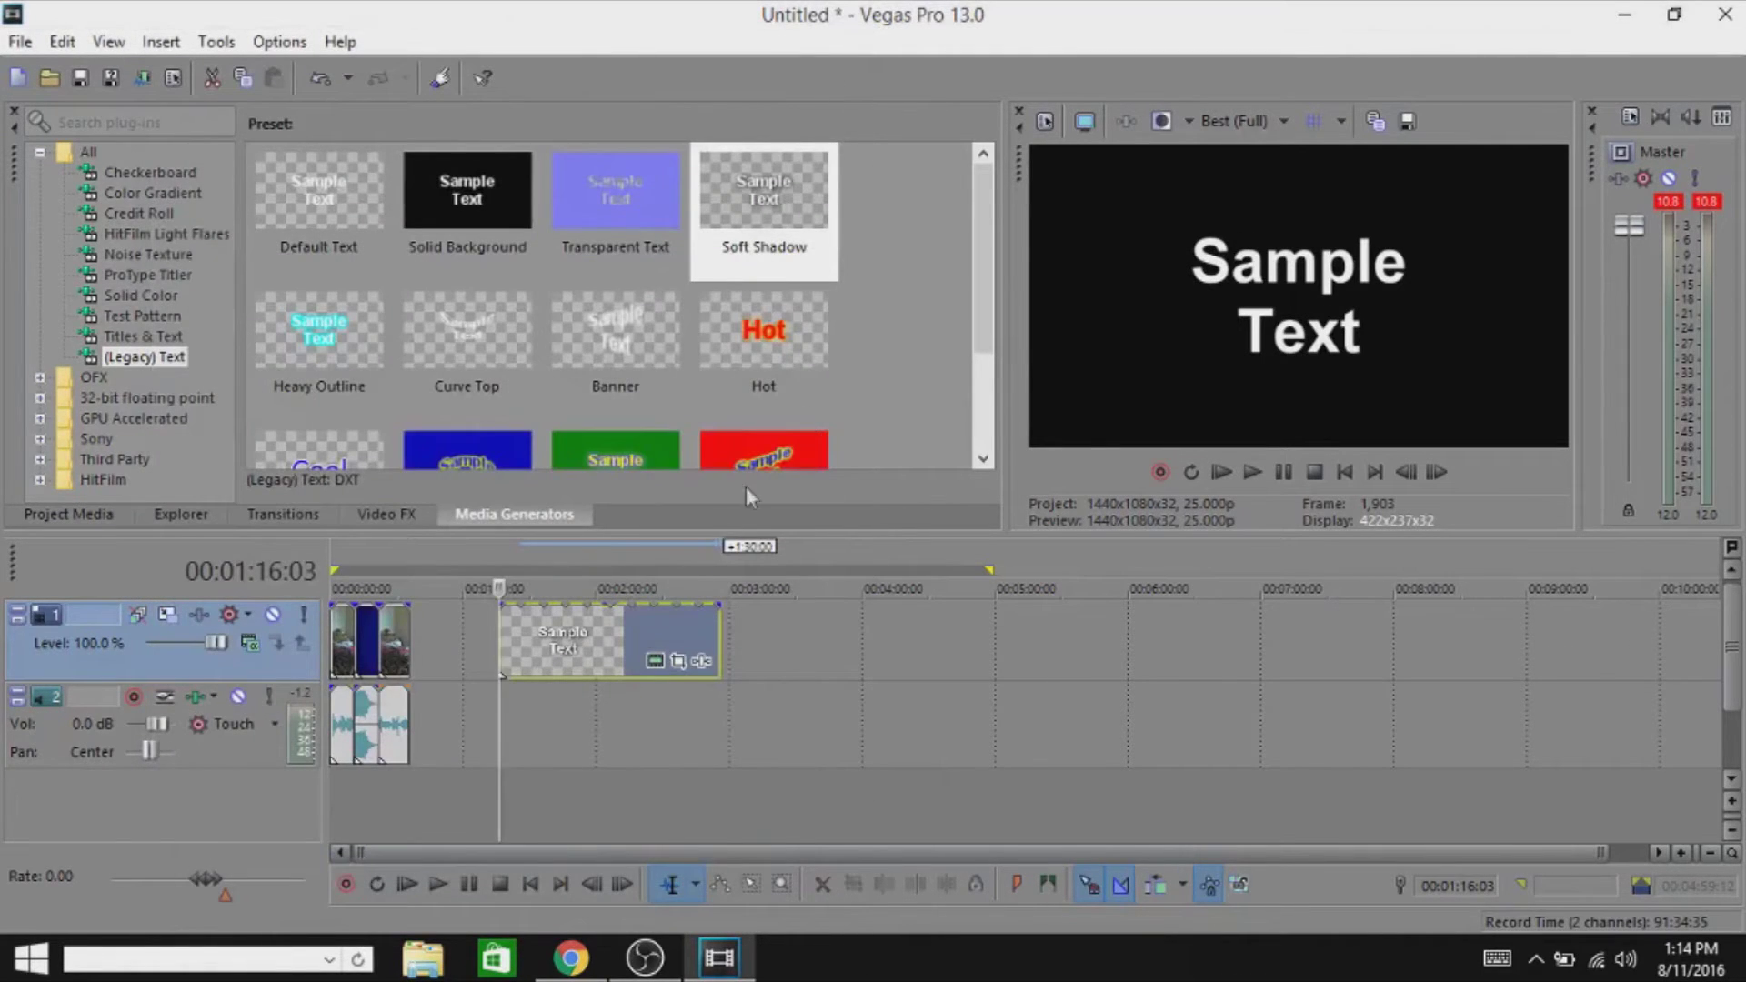
Step: Reopen the text event's generator with its keyframe timeline and replace the sample text with "s" at the first frame
left_click(652, 667)
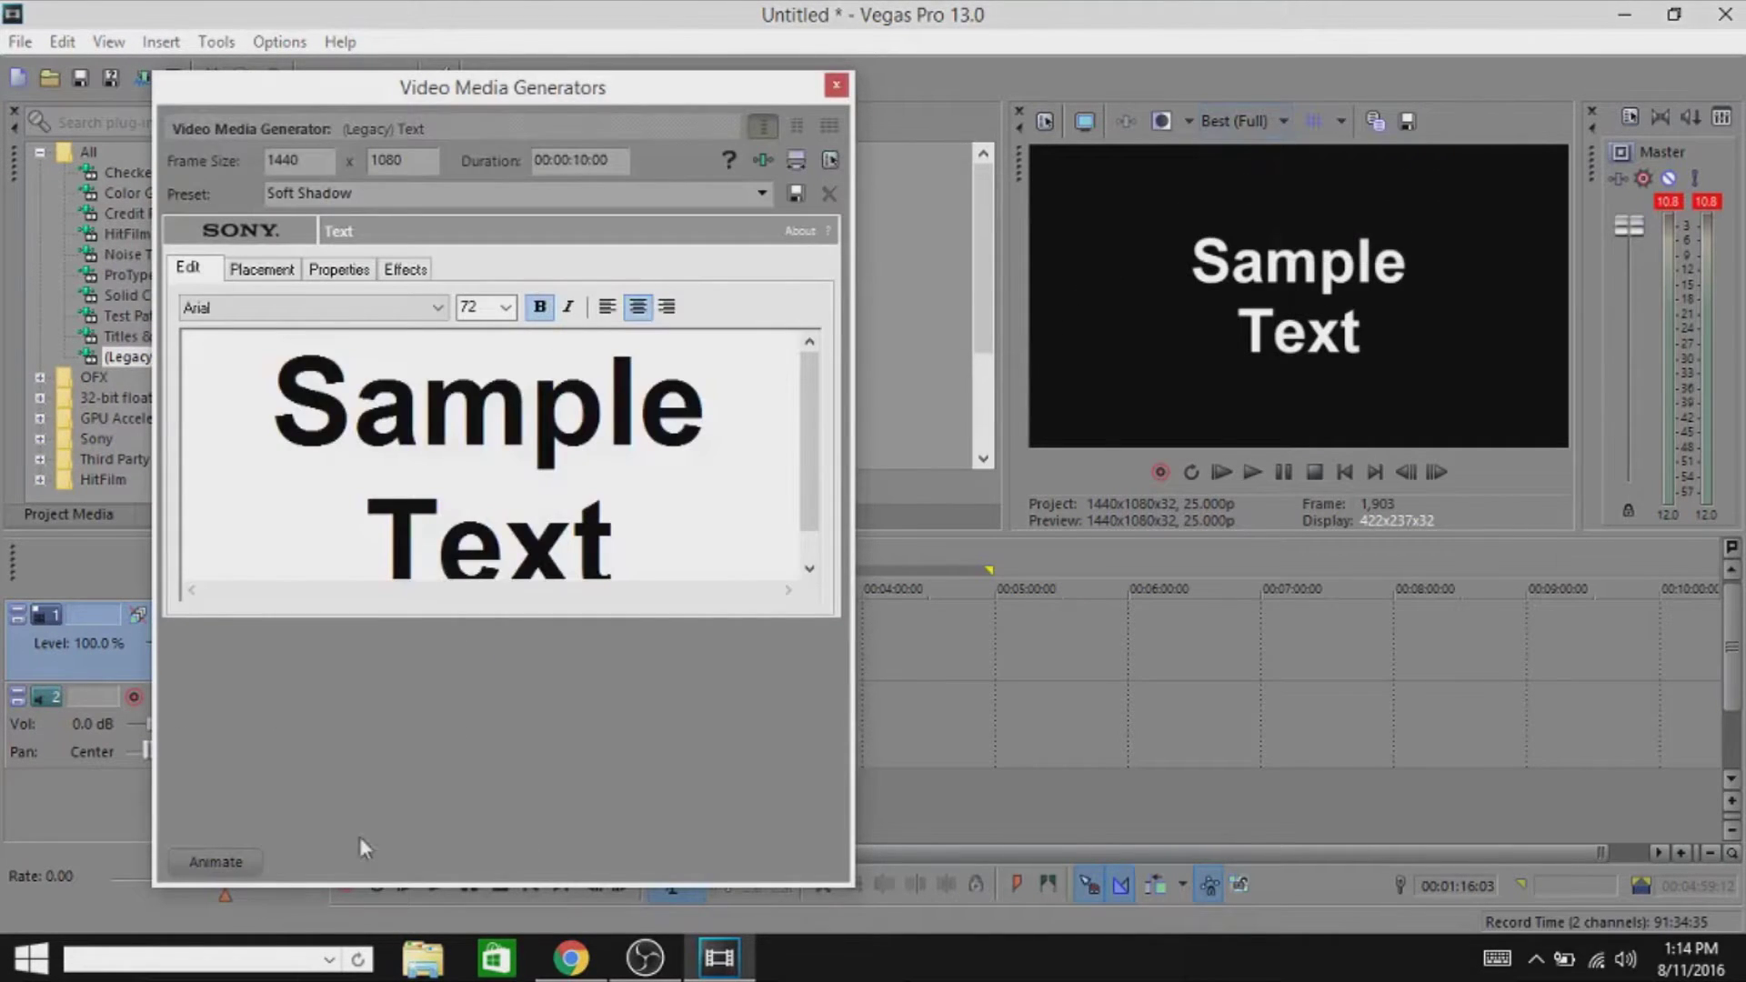
left_click(213, 864)
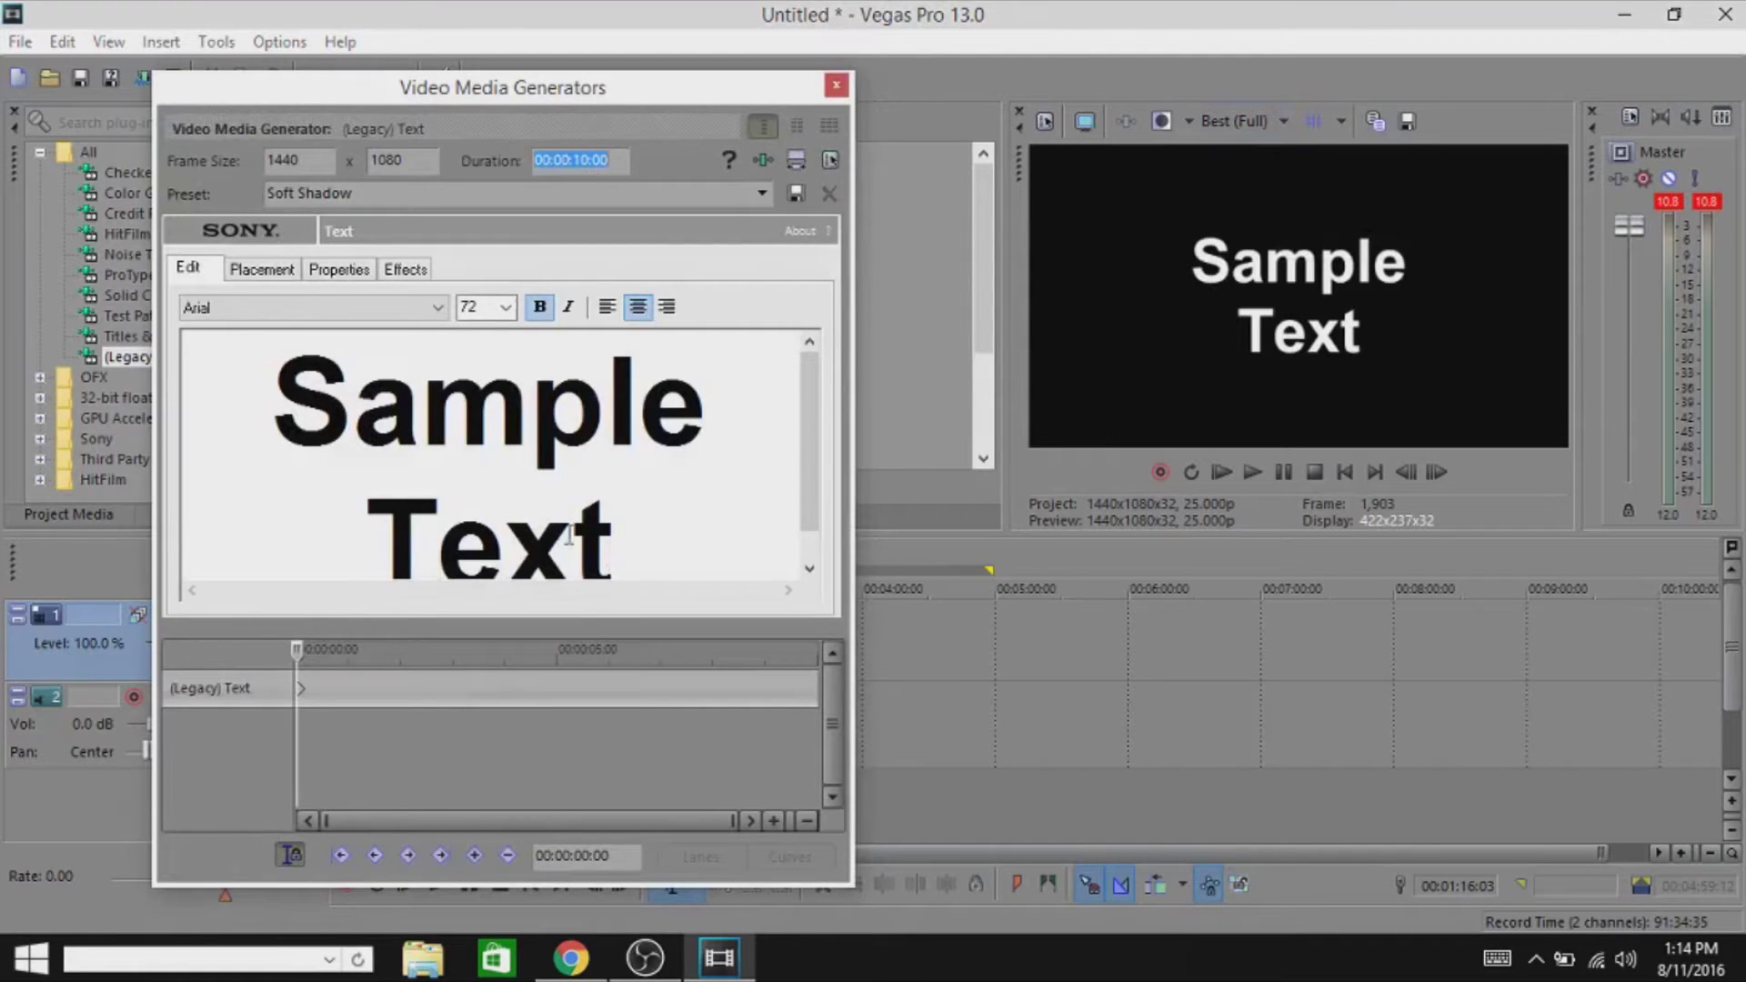
left_click_drag(569, 535, 236, 293)
type("s")
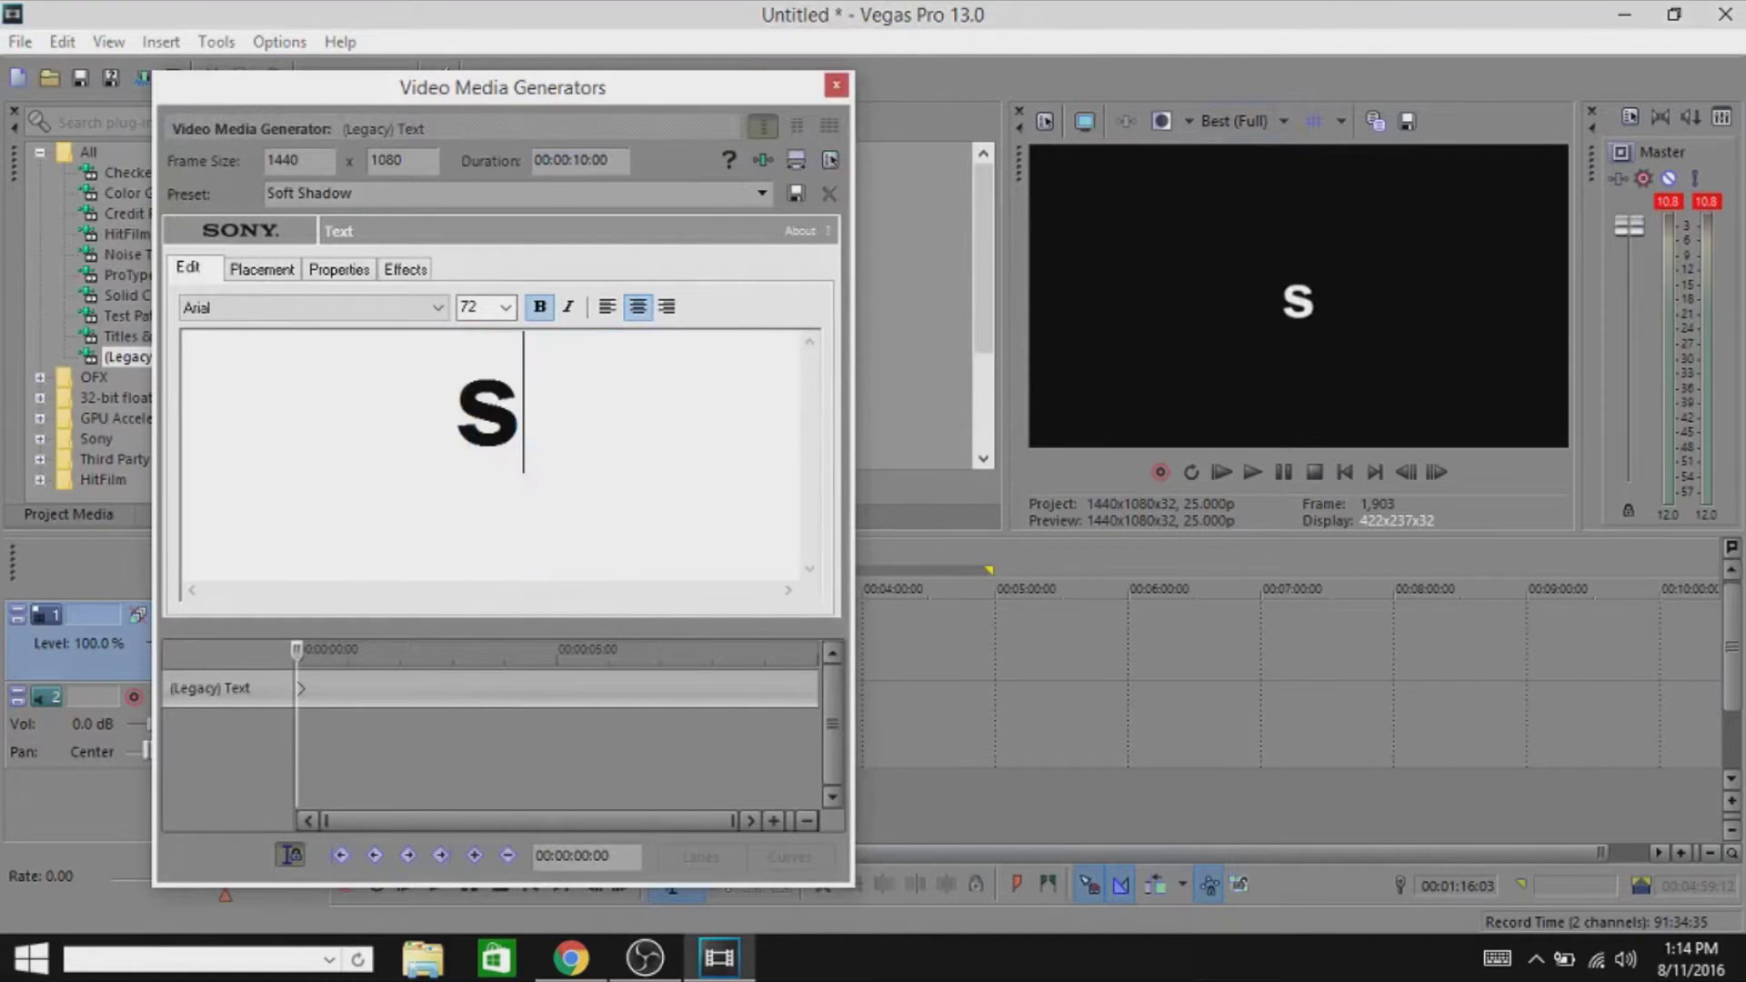
Step: Advancing two frames per letter, keyframe the text as "su" at 00:00:00:02 and "sub" at 00:00:00:04
left_click(1438, 467)
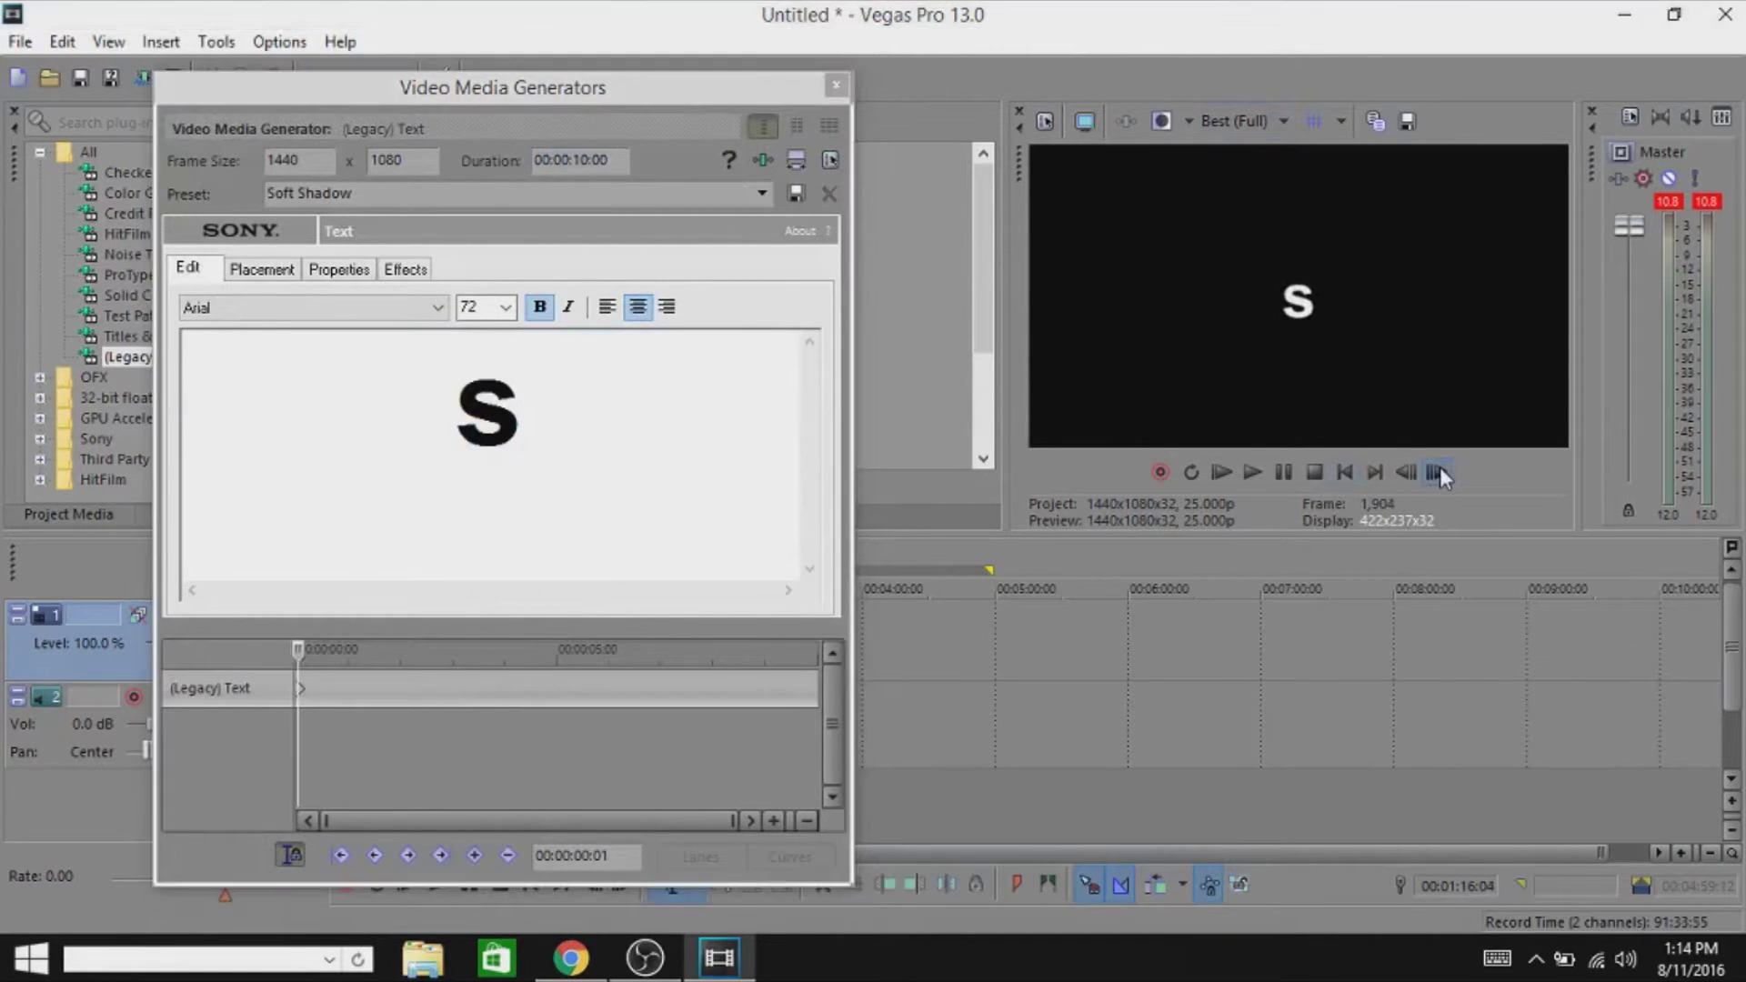
left_click(1439, 467)
left_click(561, 414)
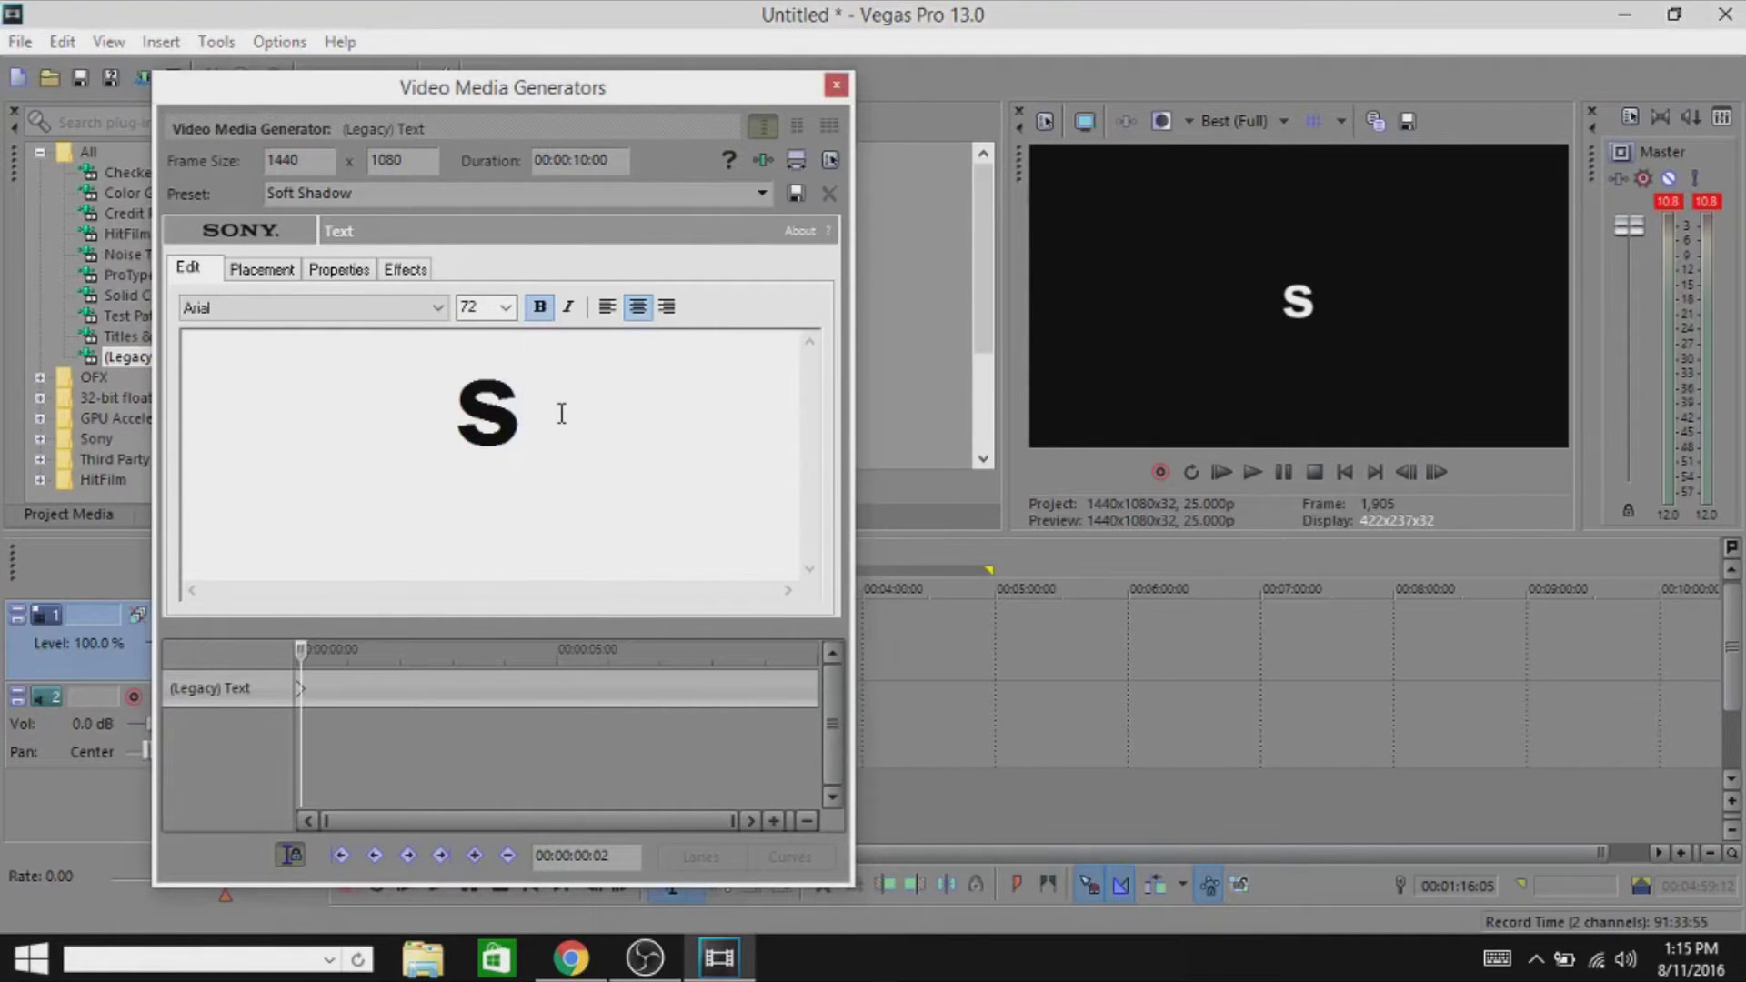
type("u")
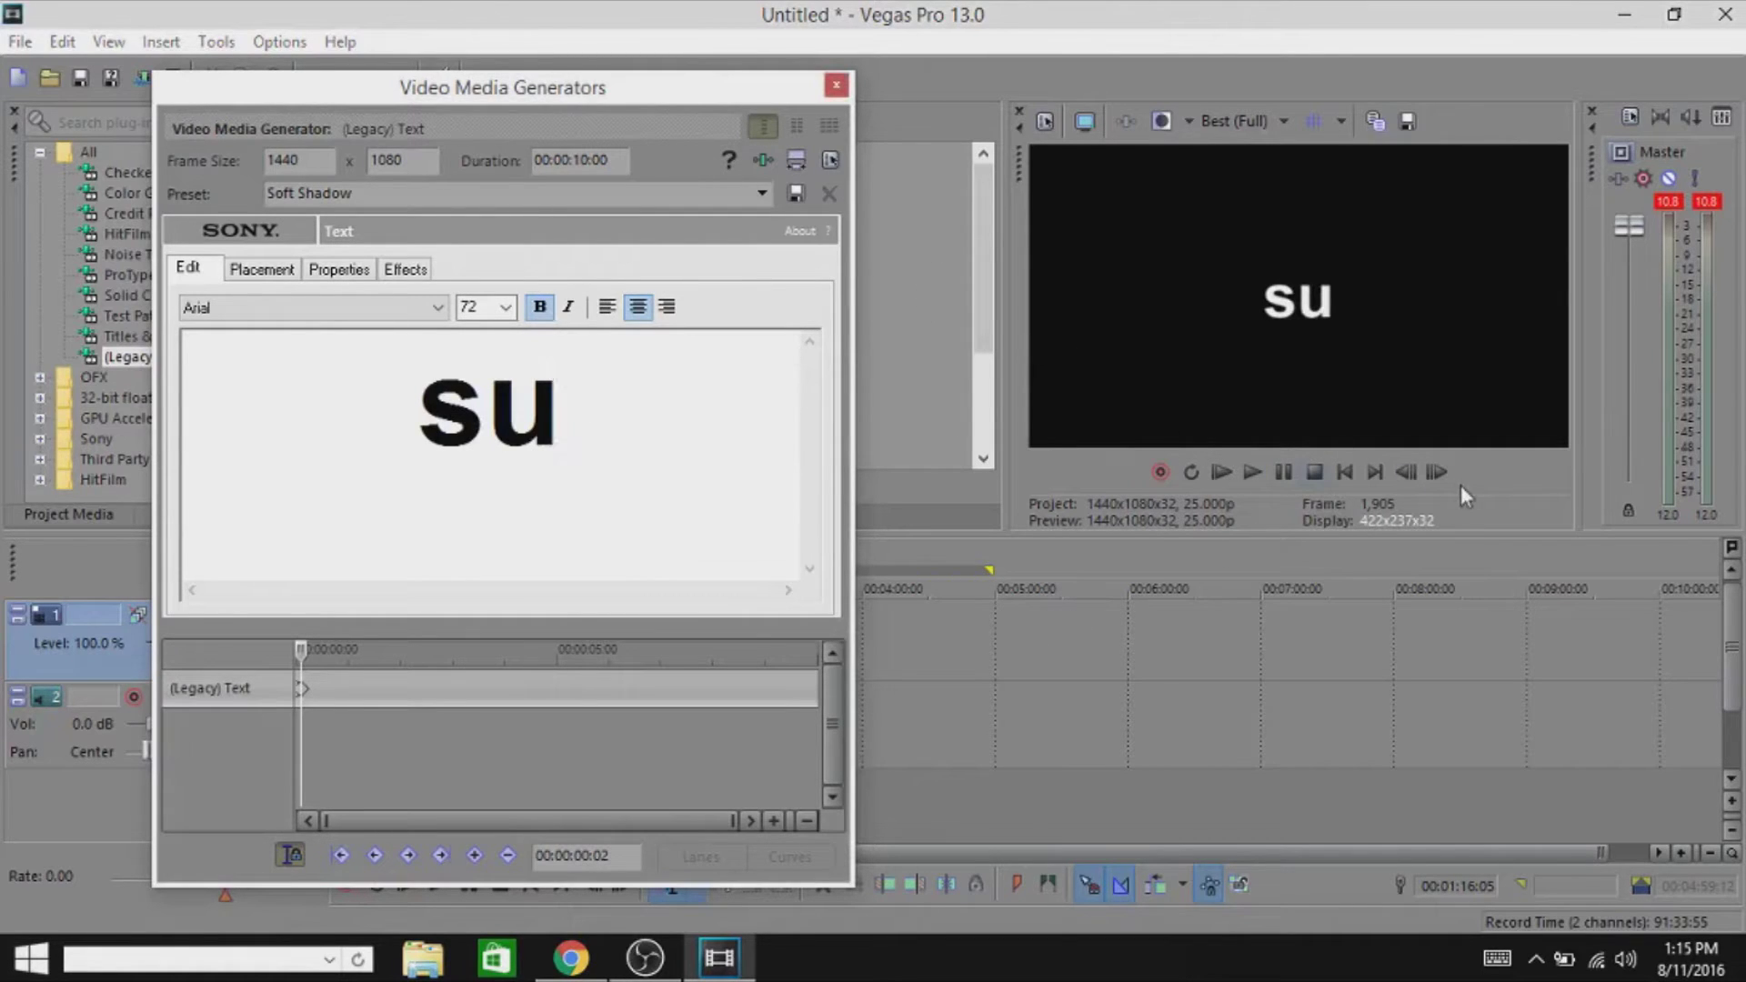
left_click(1437, 475)
left_click(1436, 474)
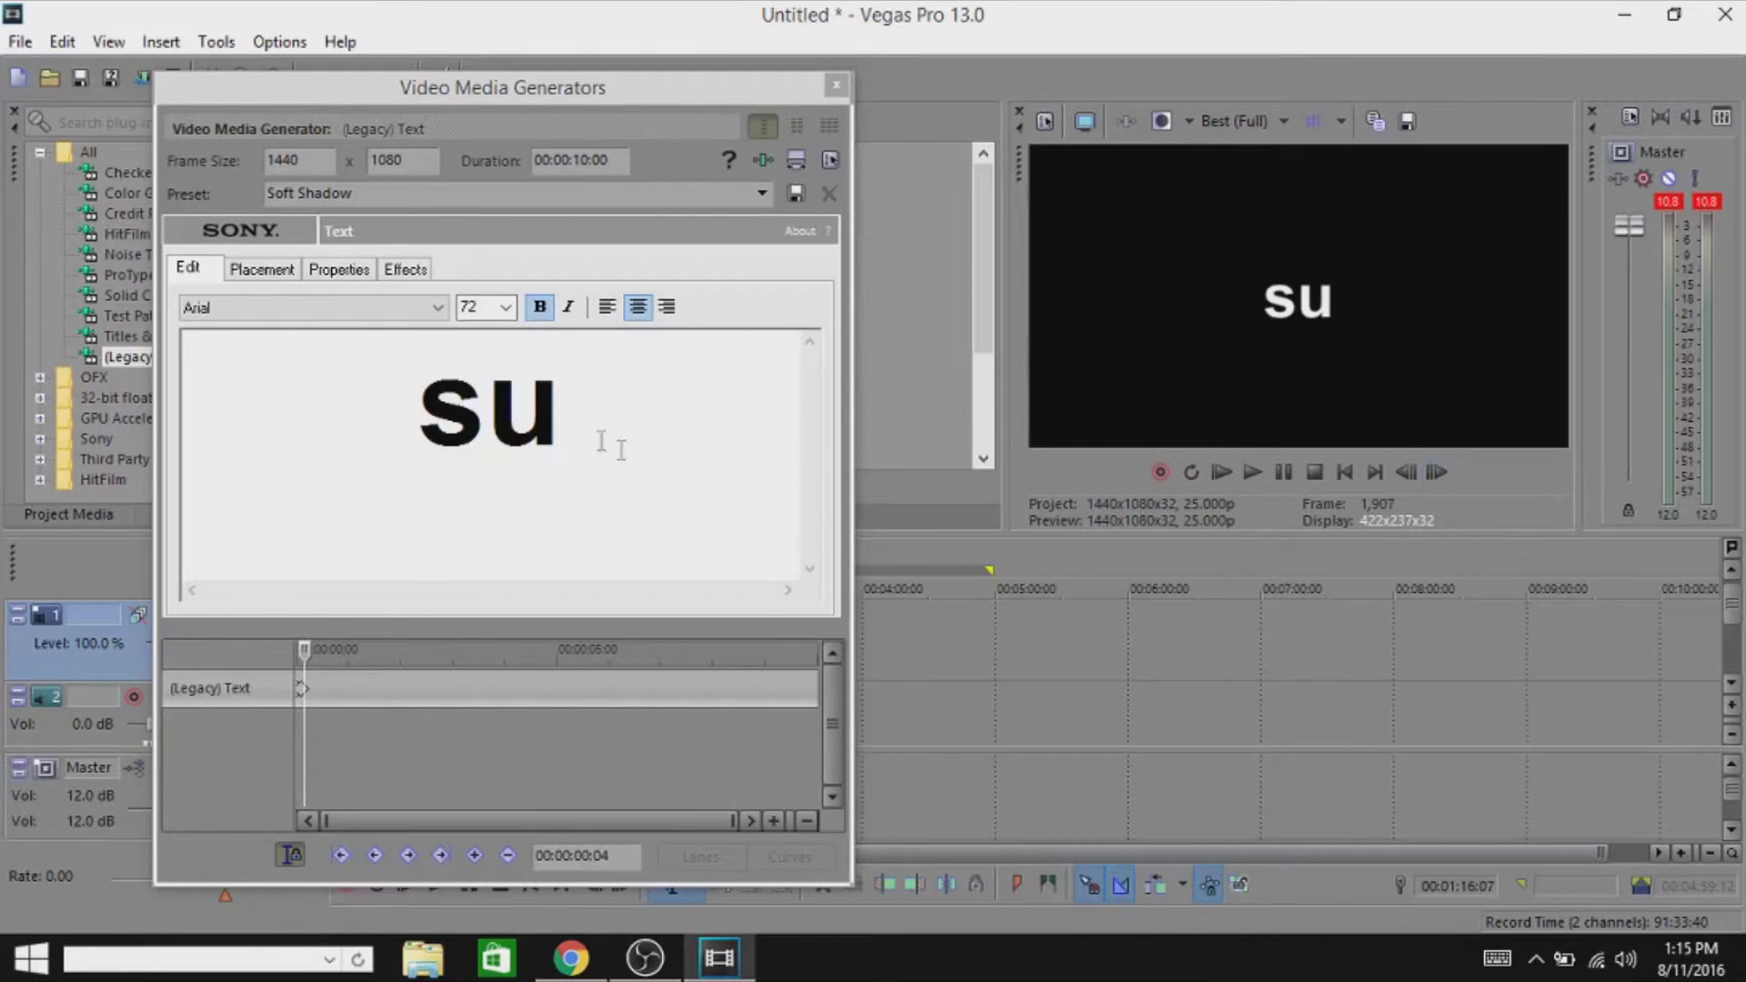
left_click(621, 449)
type("b")
Step: Keep the two-frame spacing and keyframe the text as "subs" at 00:00:00:06 and "subsc" at 00:00:00:08
left_click(1439, 471)
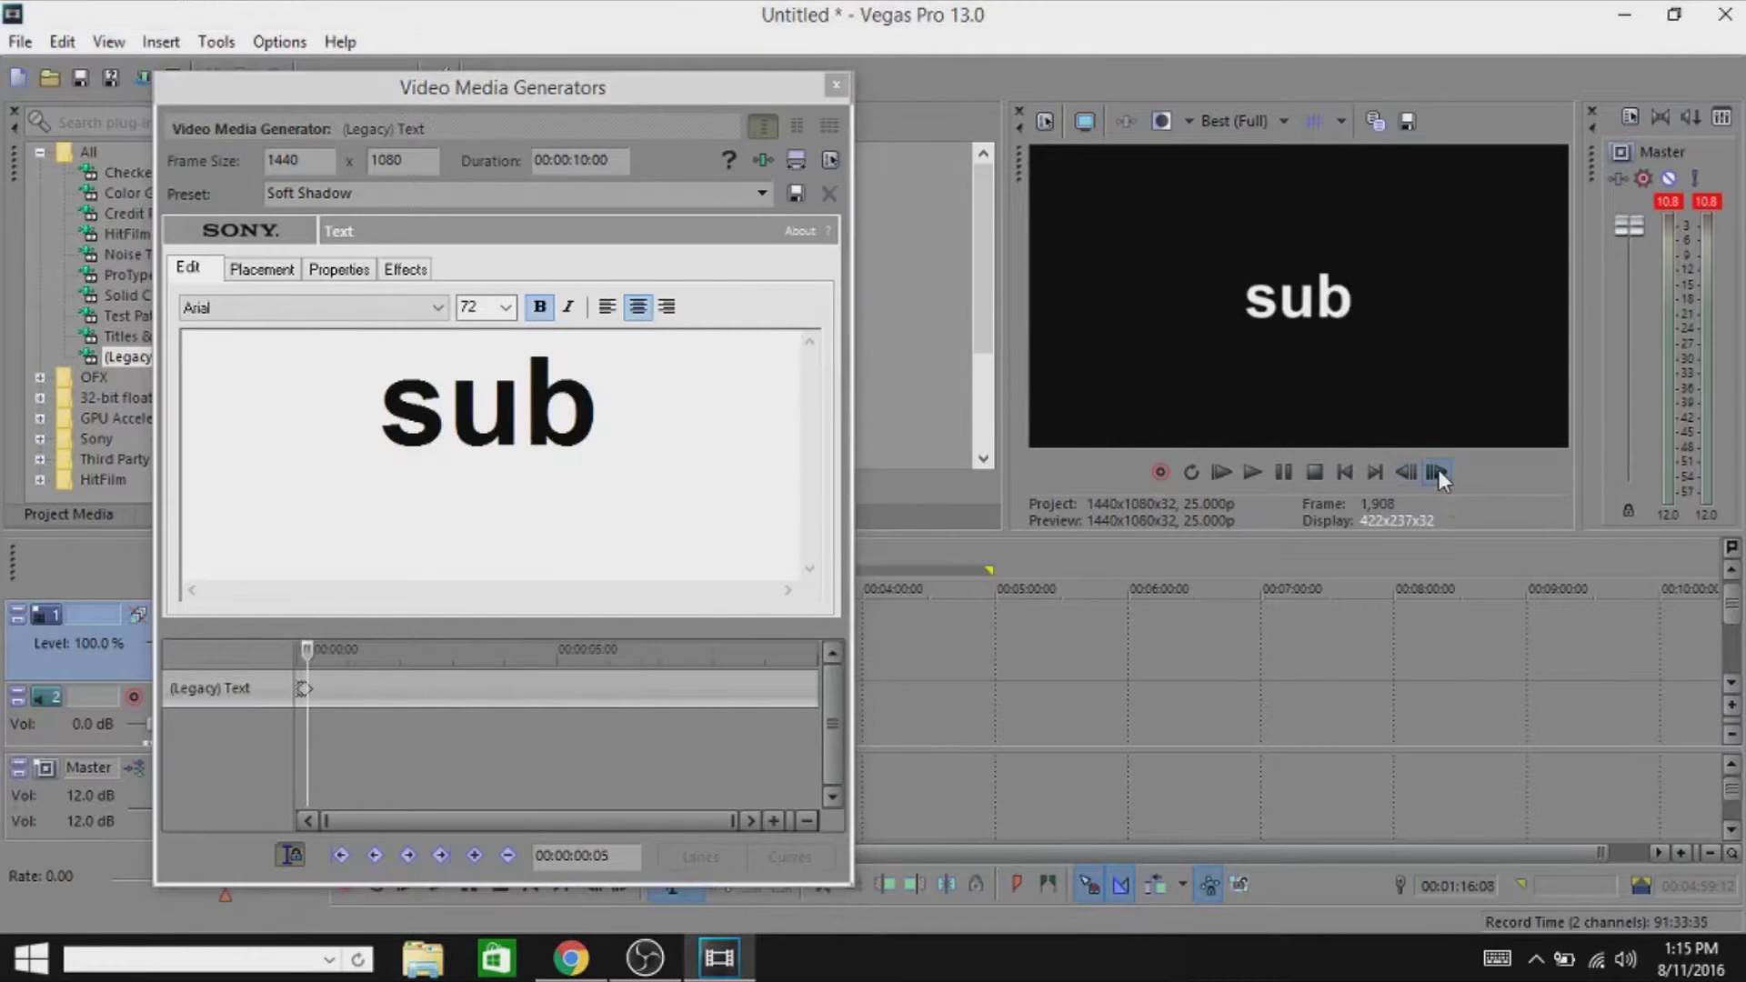
left_click(1439, 469)
left_click(640, 414)
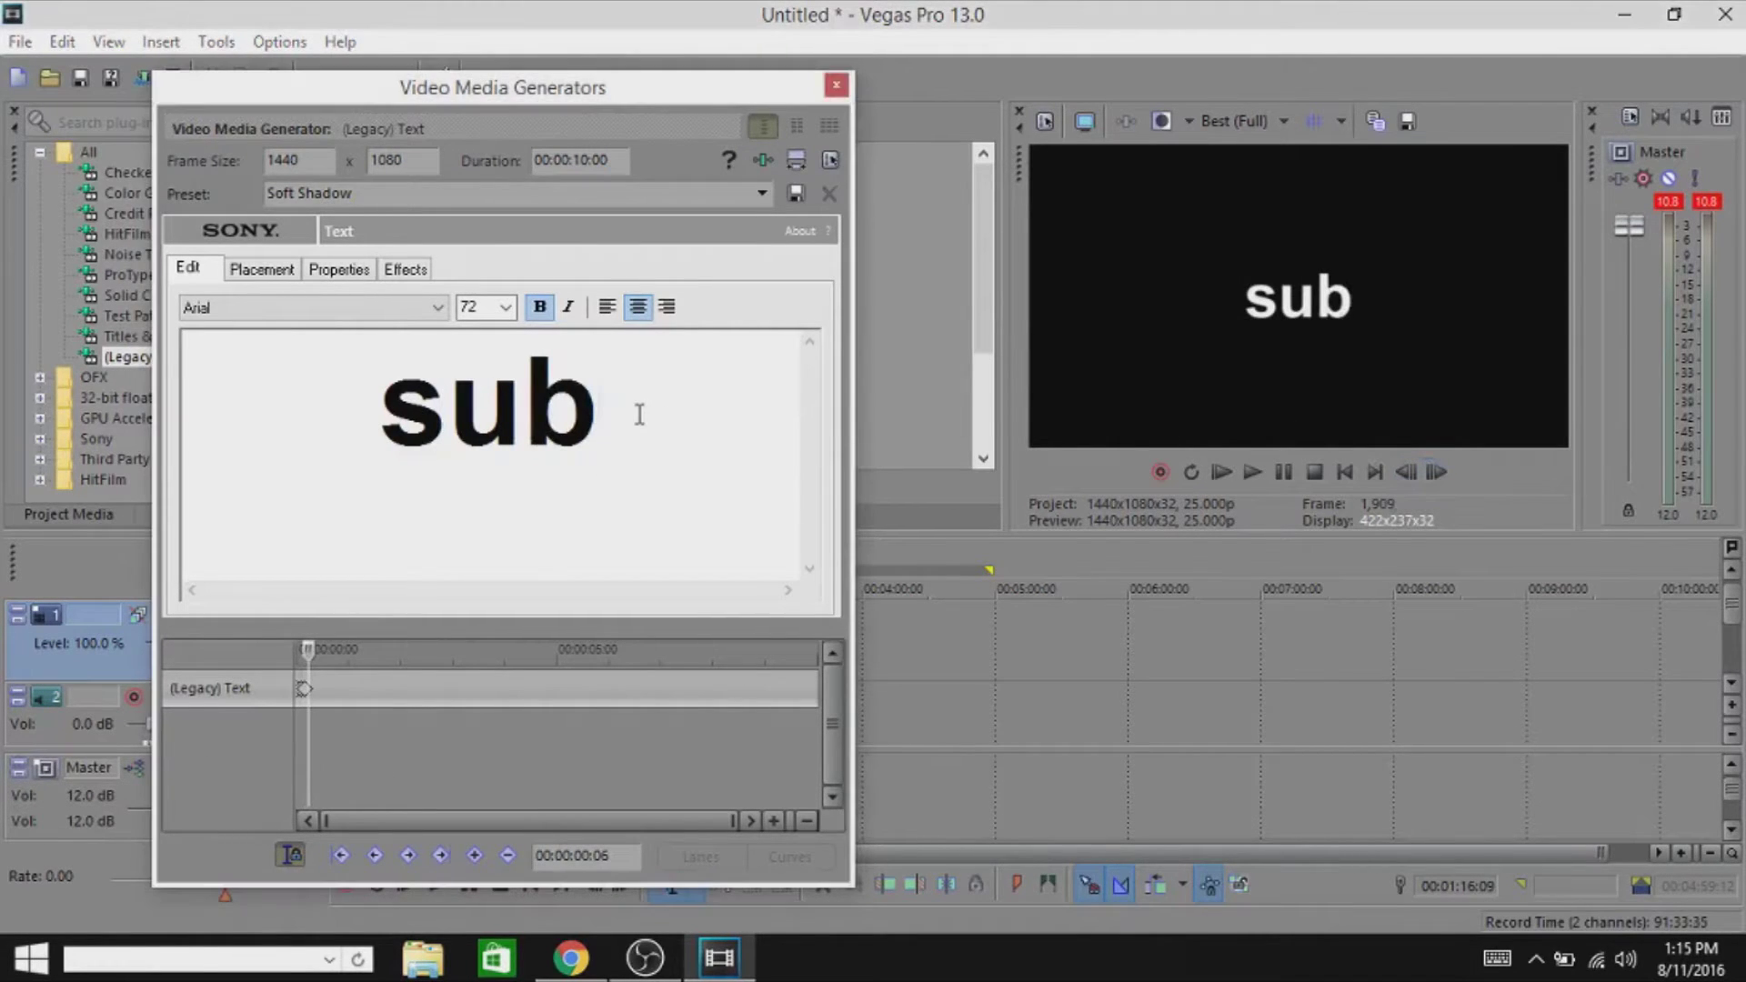
type("s")
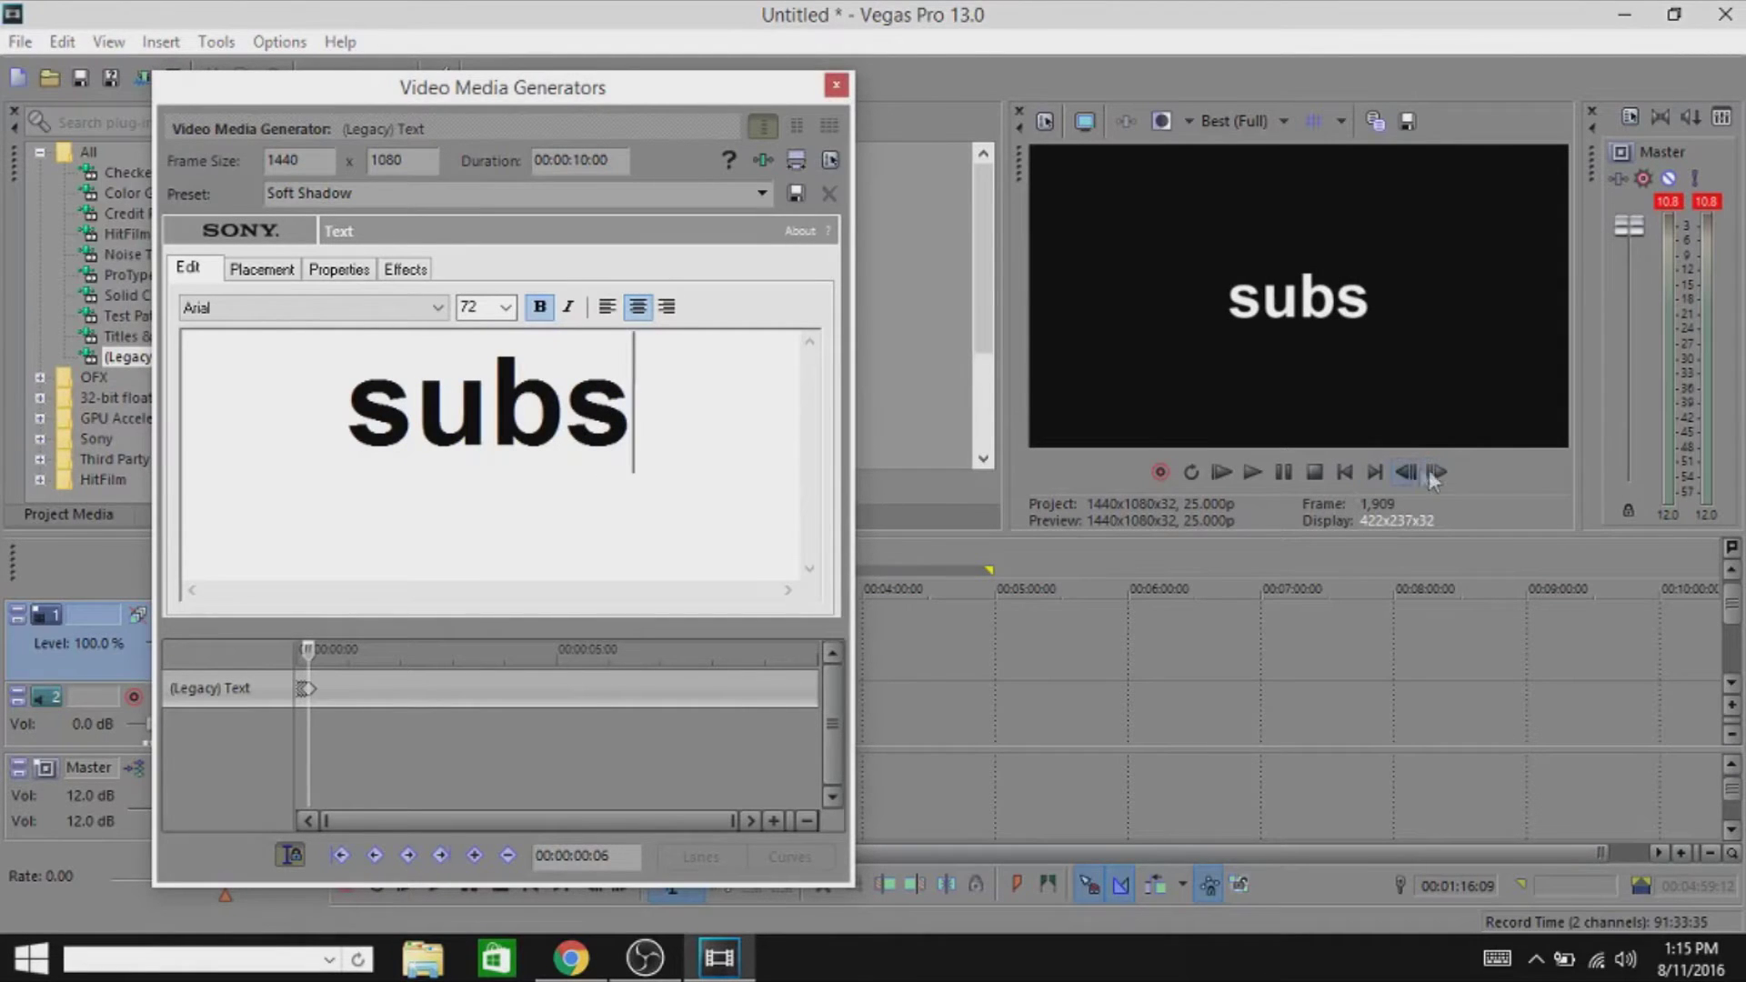
left_click(1436, 472)
left_click(1438, 473)
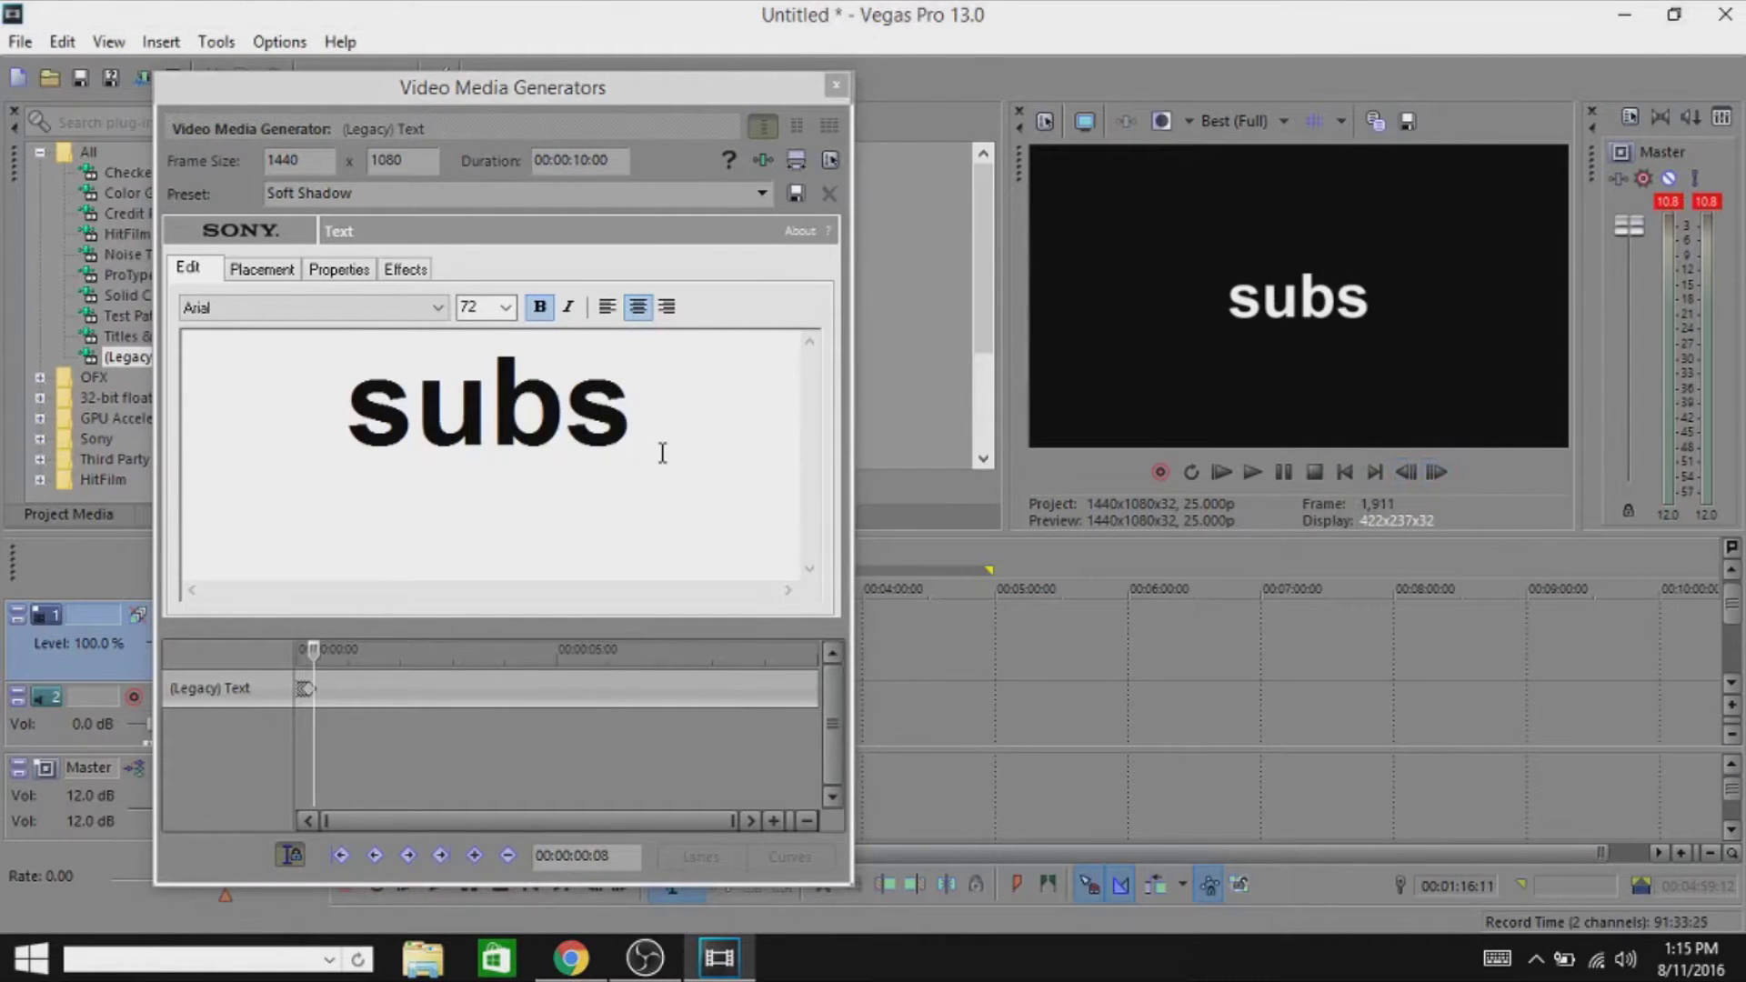
left_click(662, 453)
type("c")
Step: Keyframe the text as "subscr" at 00:00:00:10 and "subscri" at 00:00:00:12, two frames apart
left_click(1435, 471)
left_click(1434, 471)
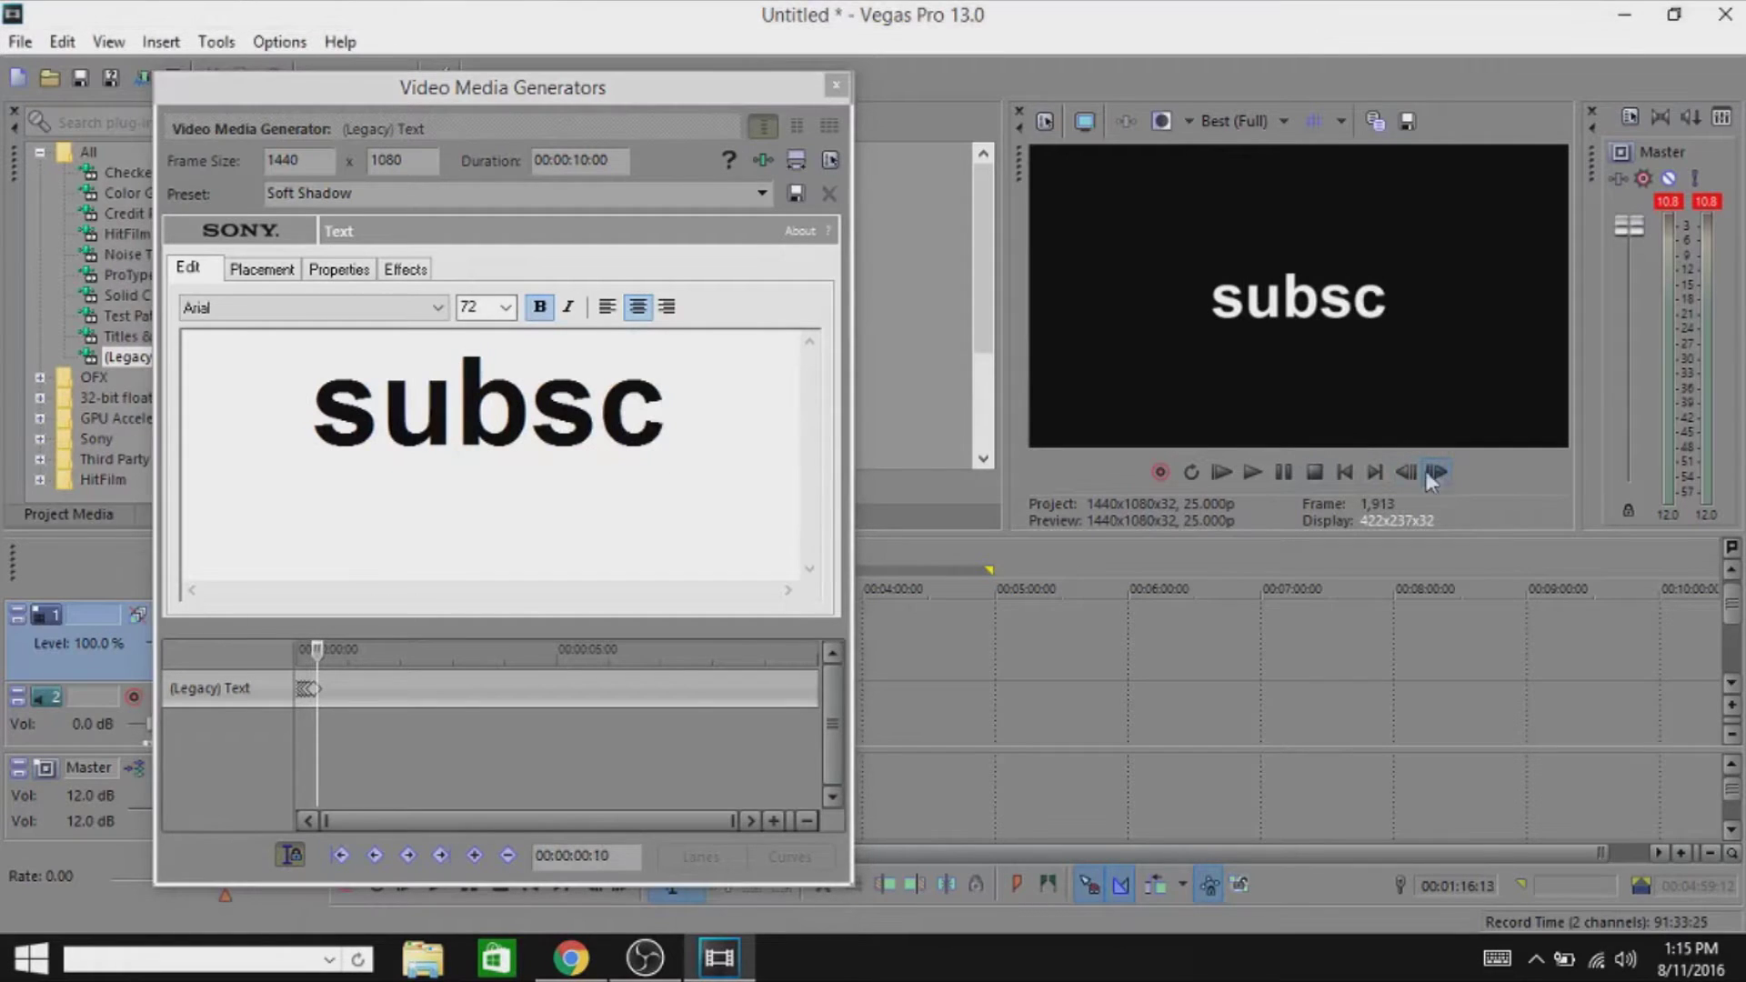
left_click(730, 436)
type("r")
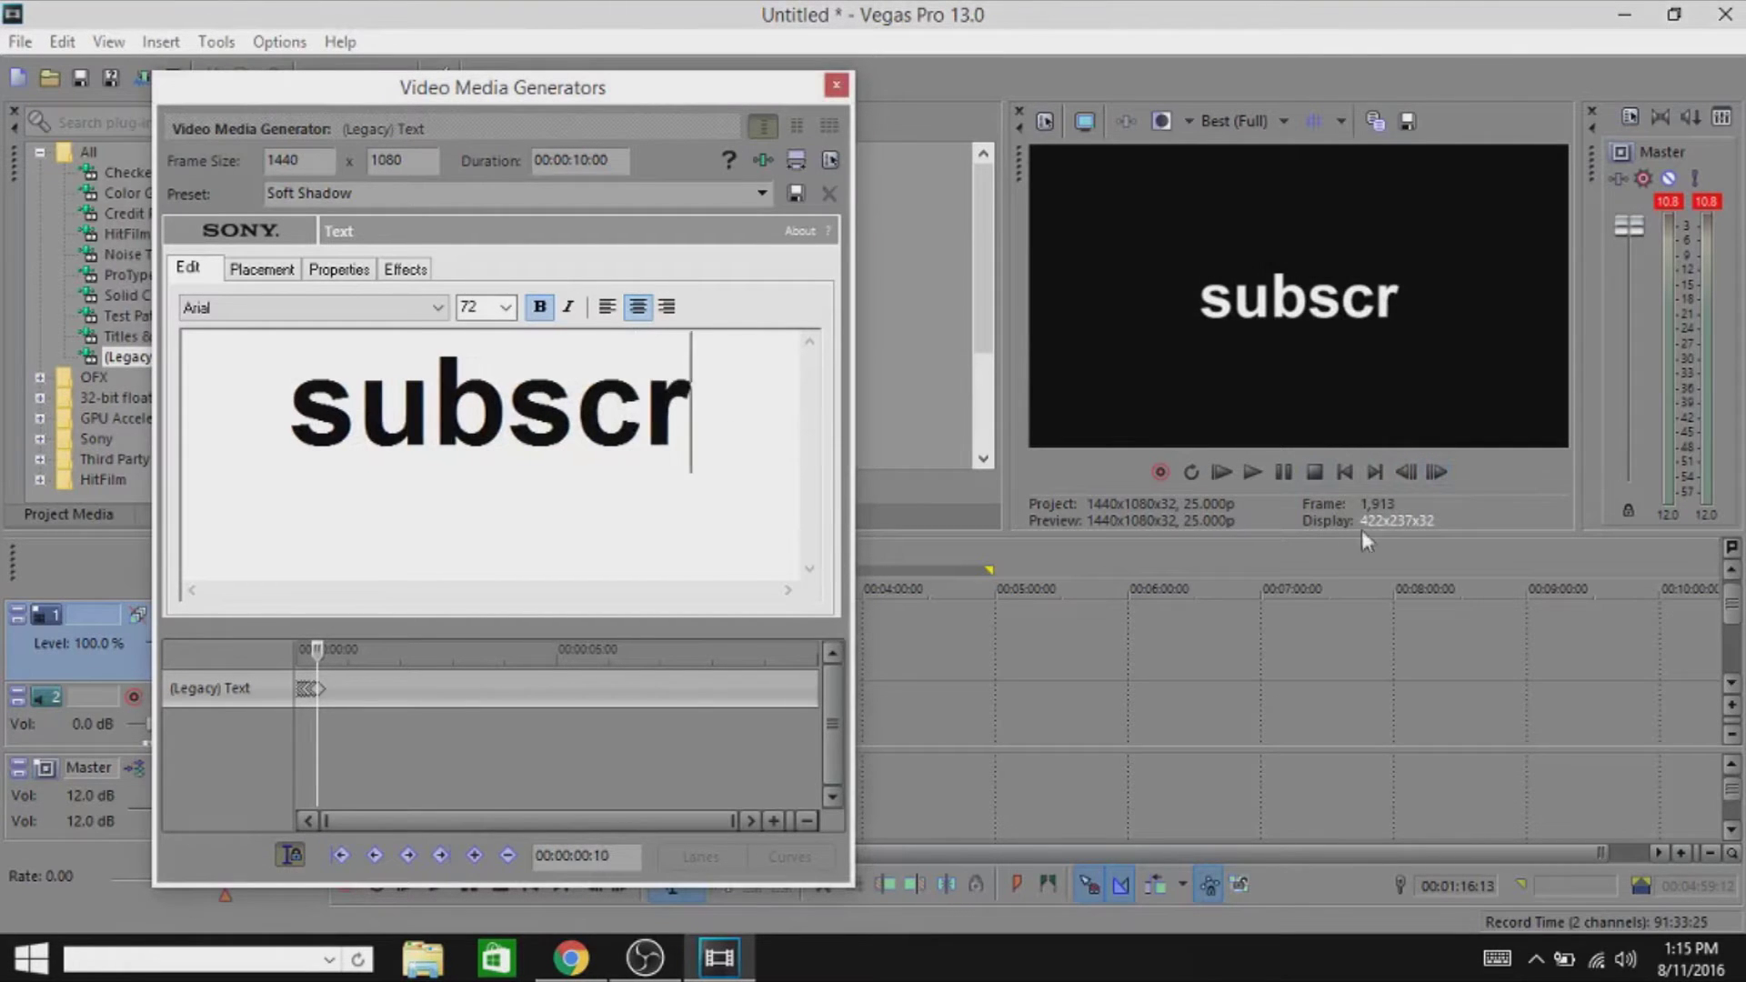
left_click(1435, 471)
left_click(1434, 471)
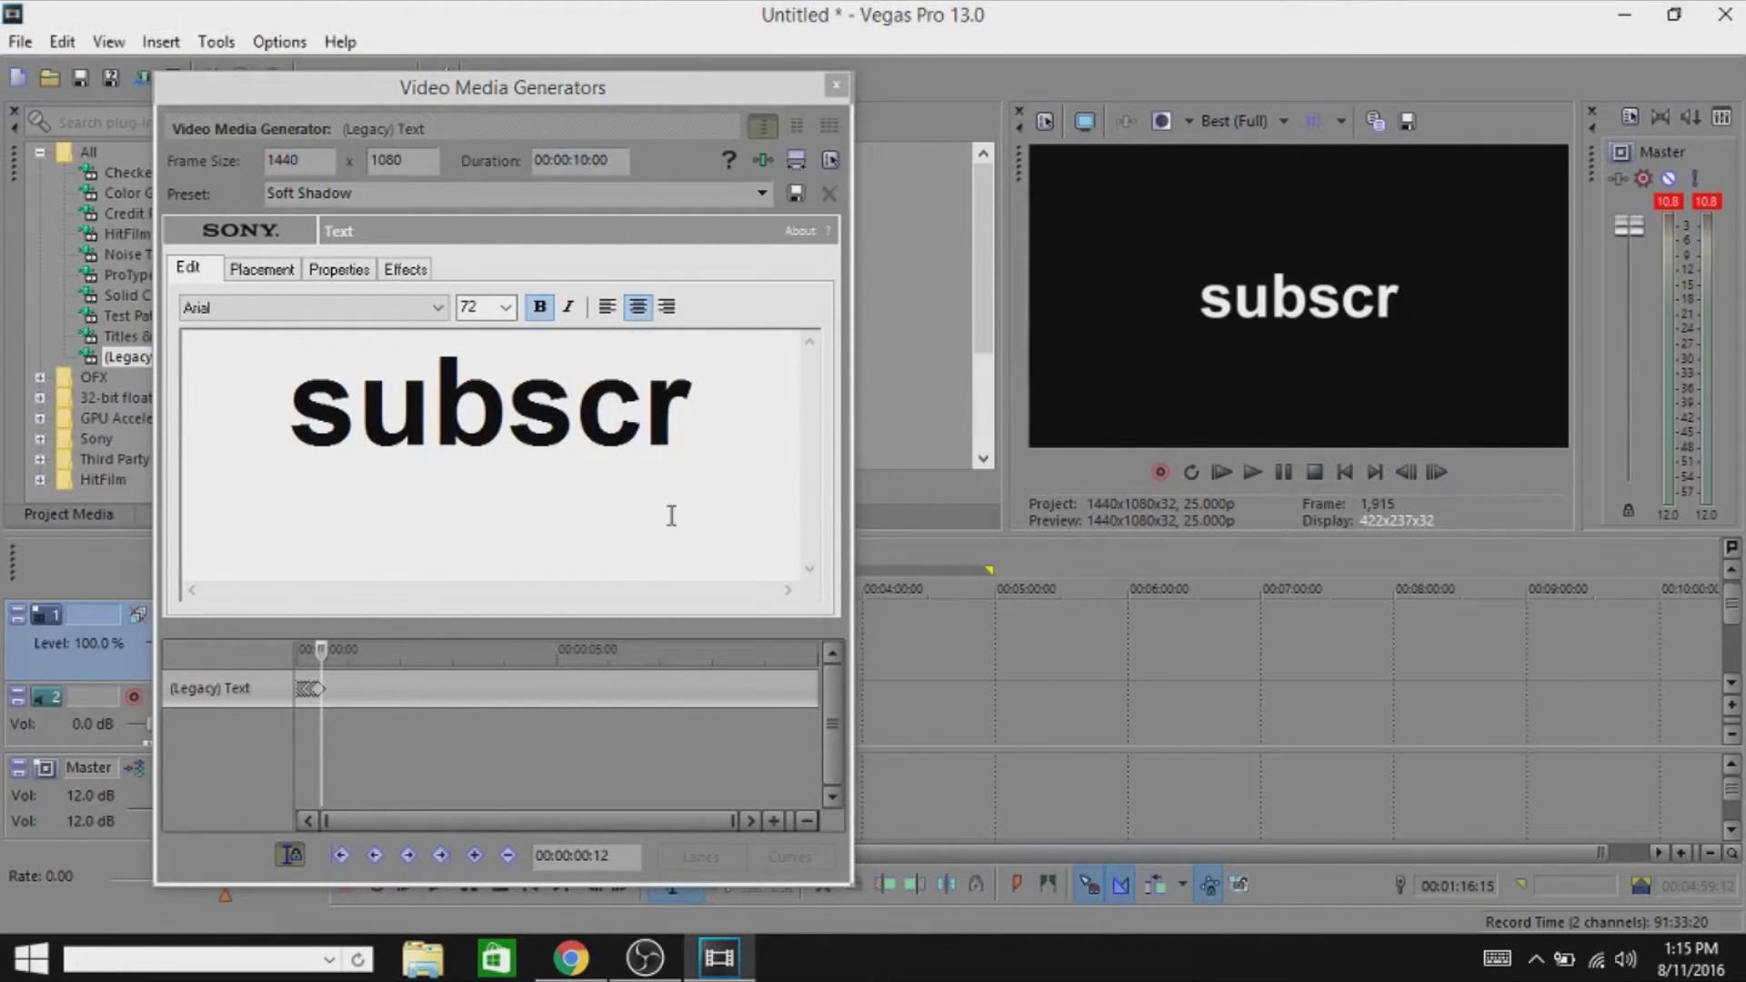
left_click(697, 409)
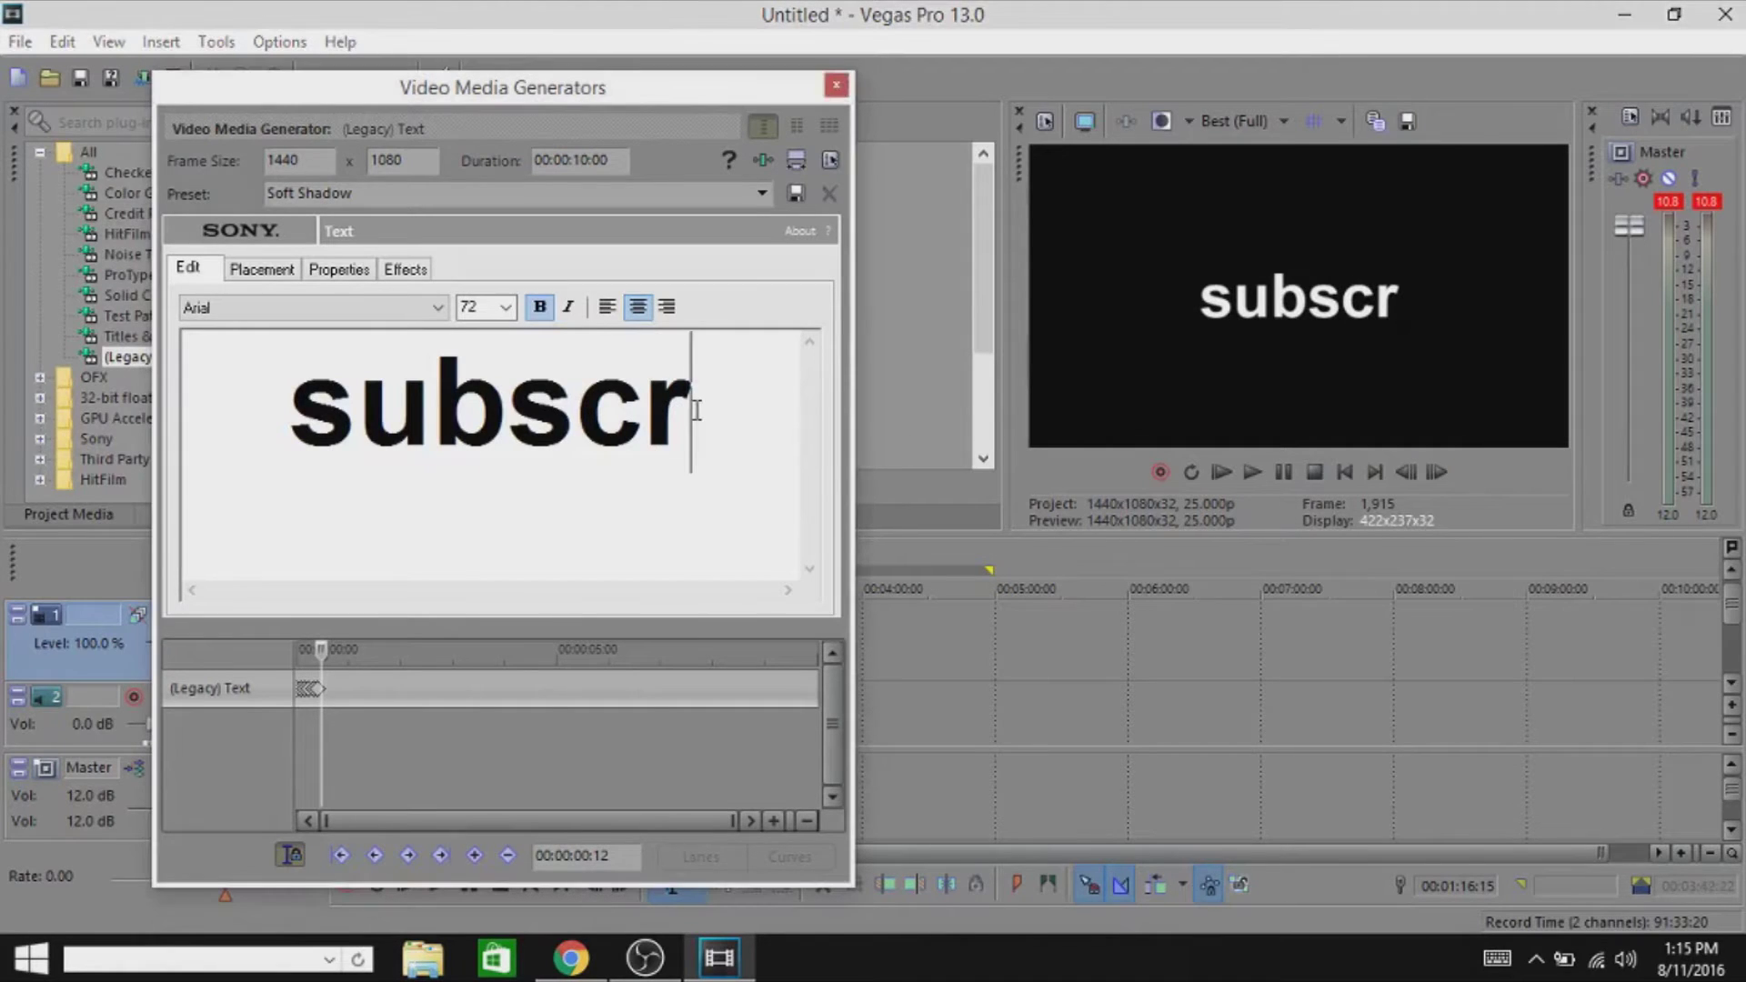
type("i")
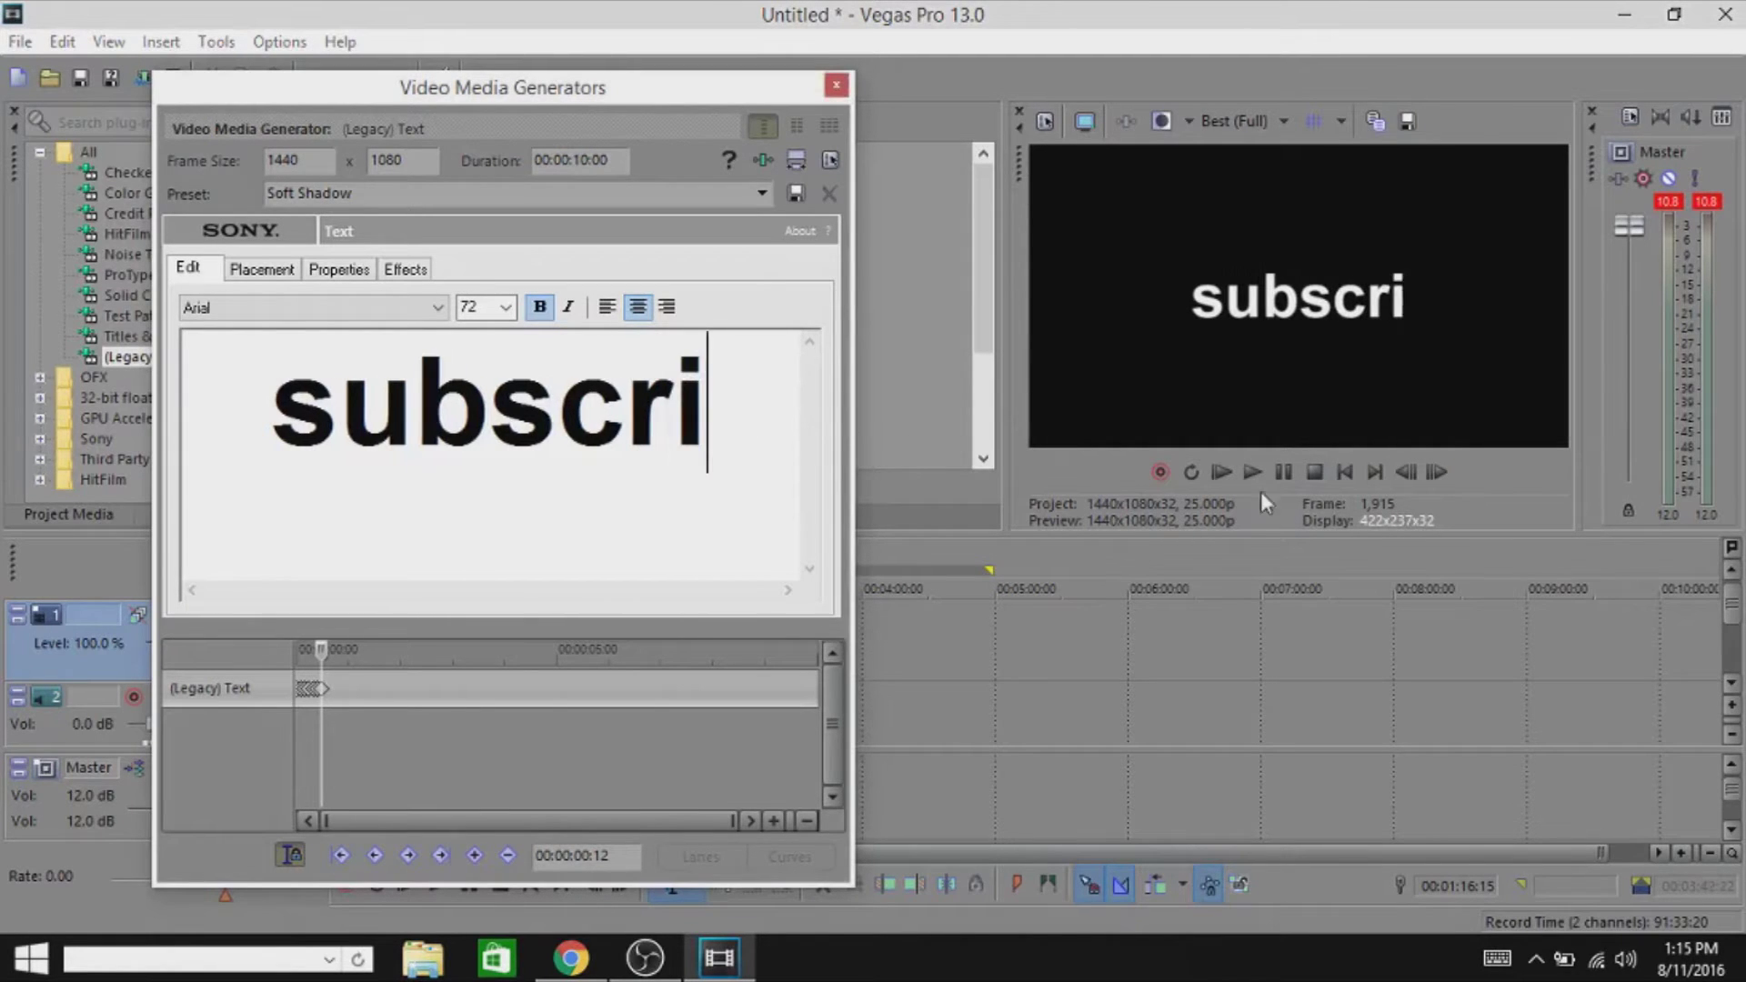
Step: Complete the word by keyframing "subscrib" at 00:00:00:14 and "subscribe" at 00:00:00:16
left_click(1435, 471)
left_click(1435, 471)
left_click(707, 391)
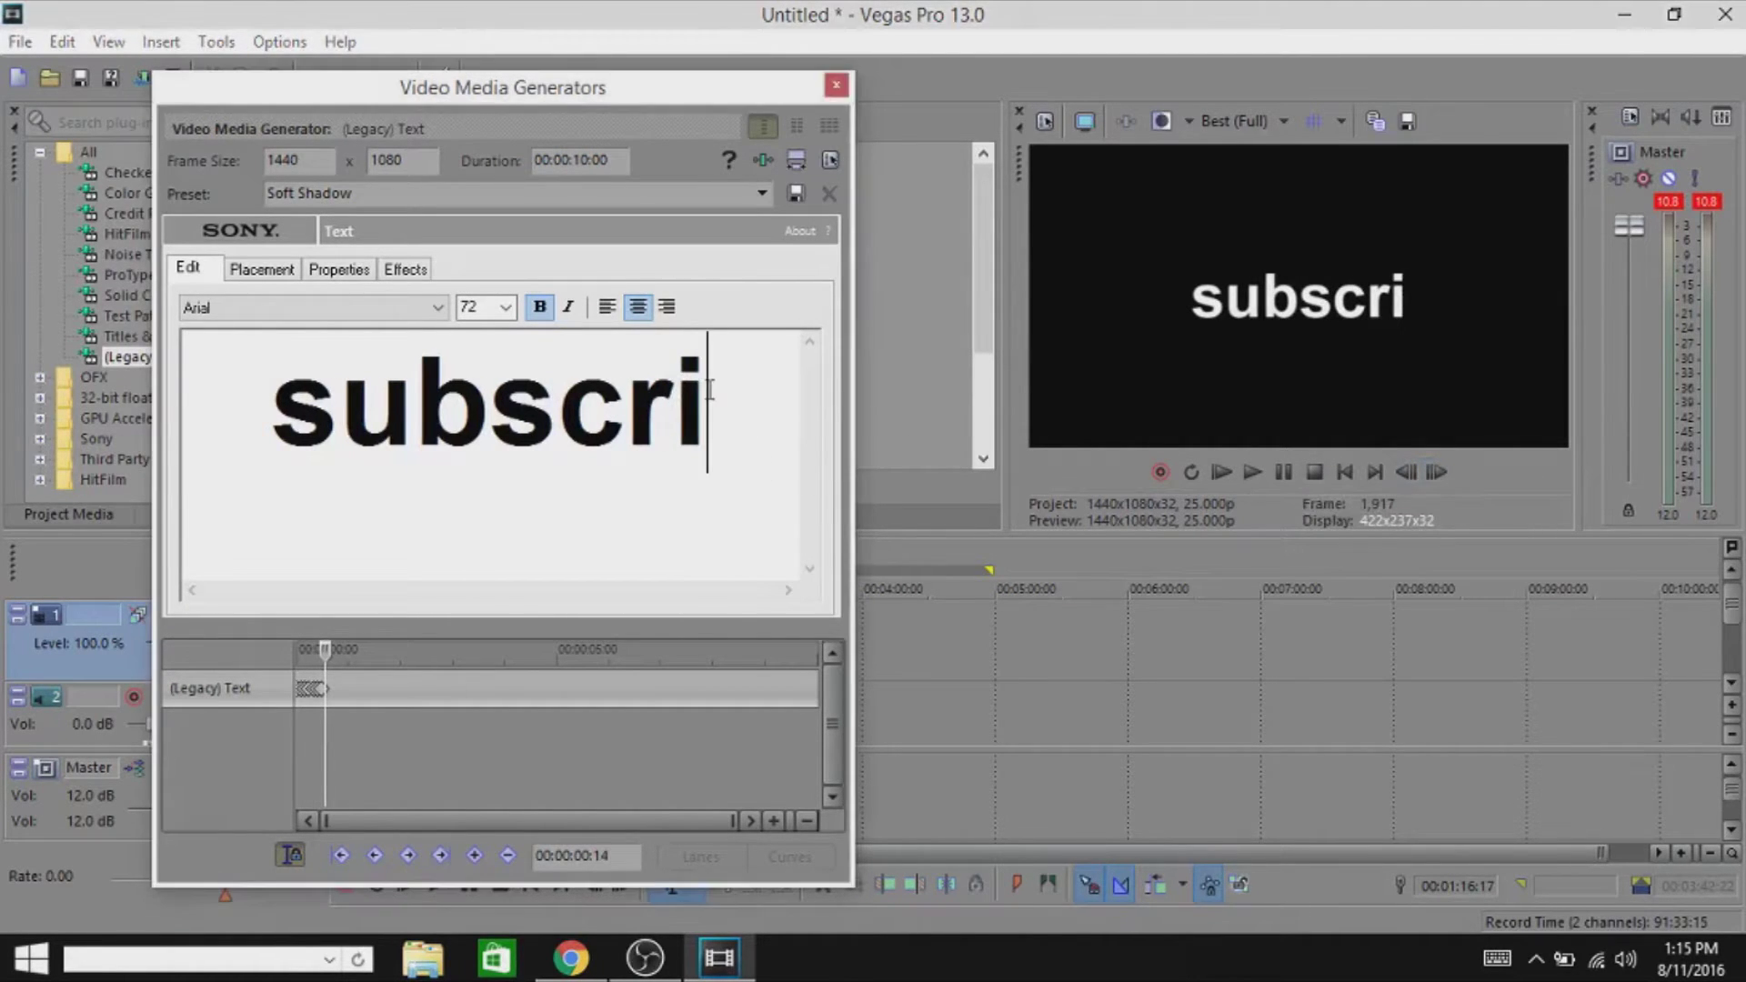
type("b")
left_click(1437, 472)
left_click(1437, 473)
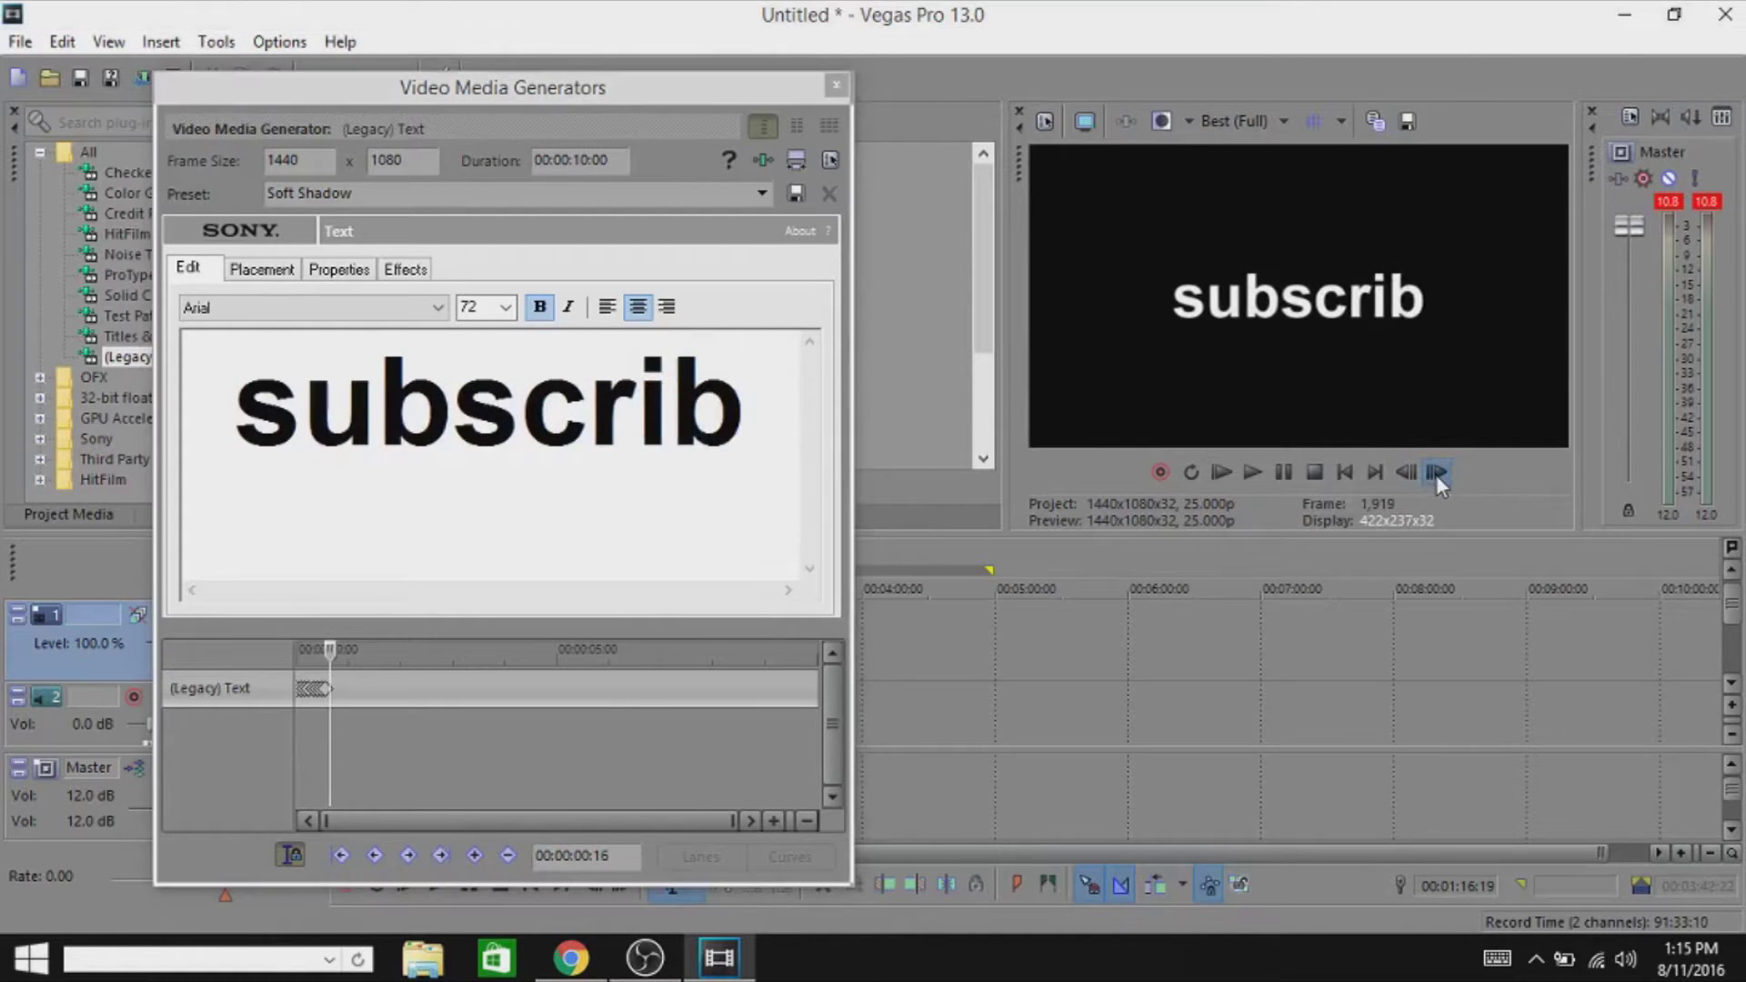
left_click(746, 400)
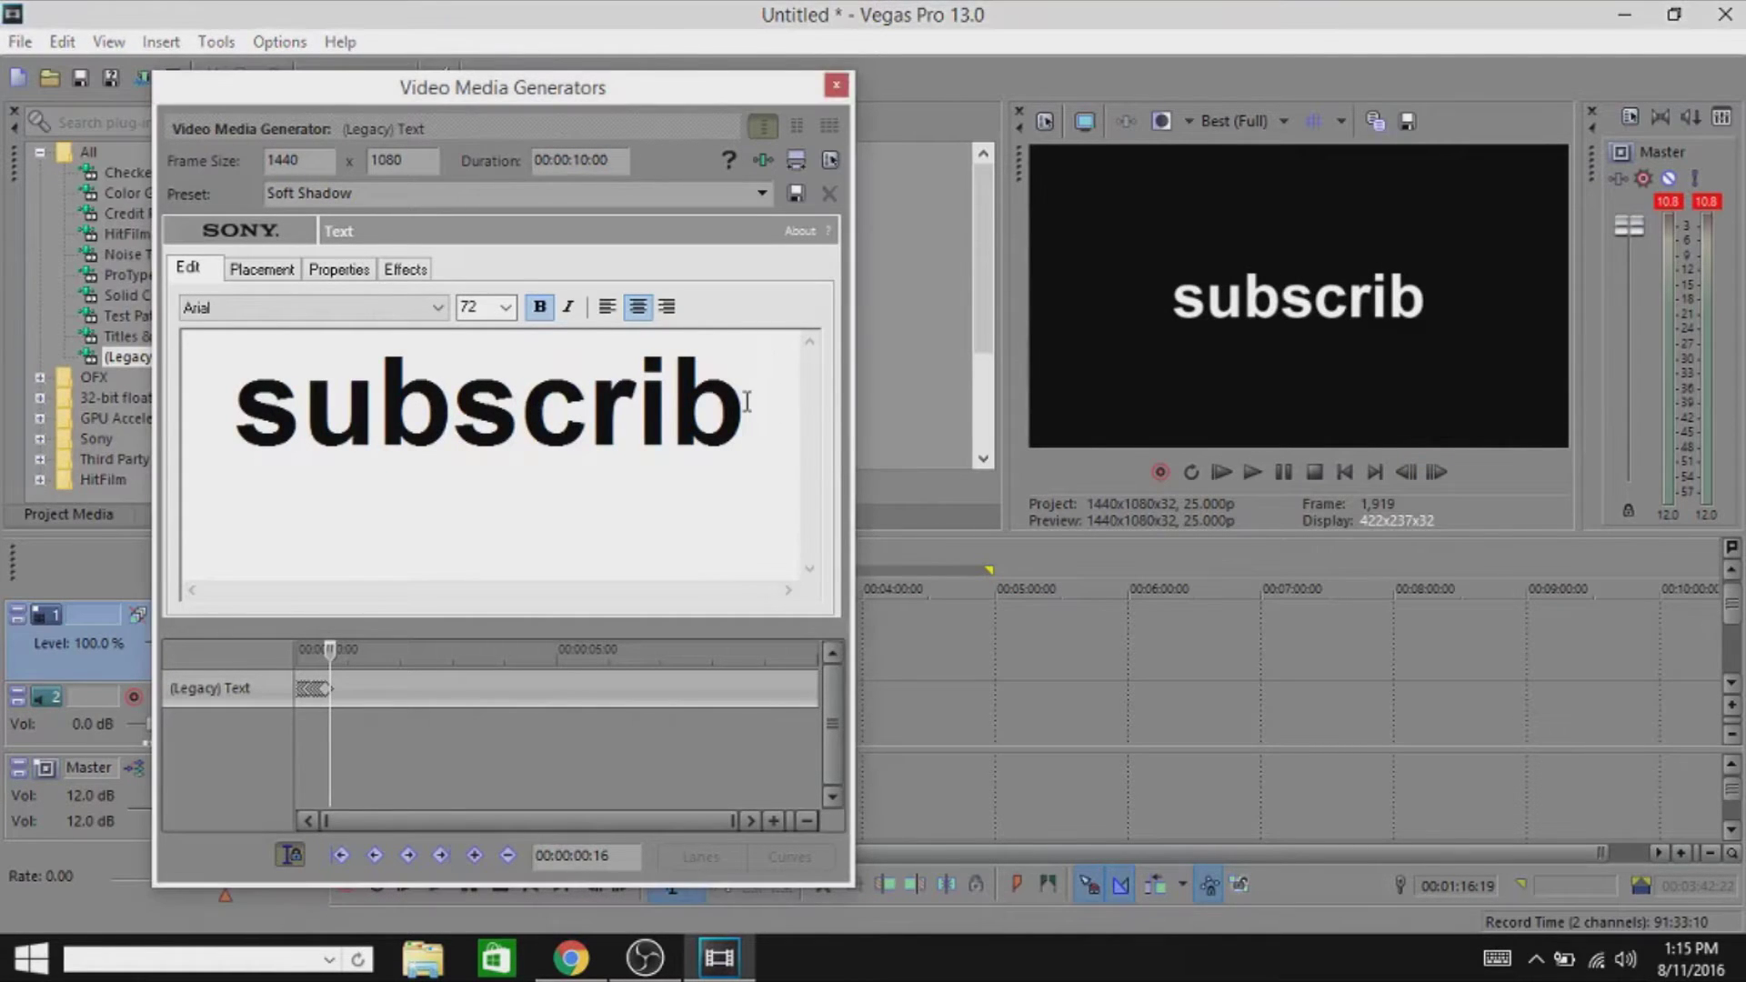
type("e")
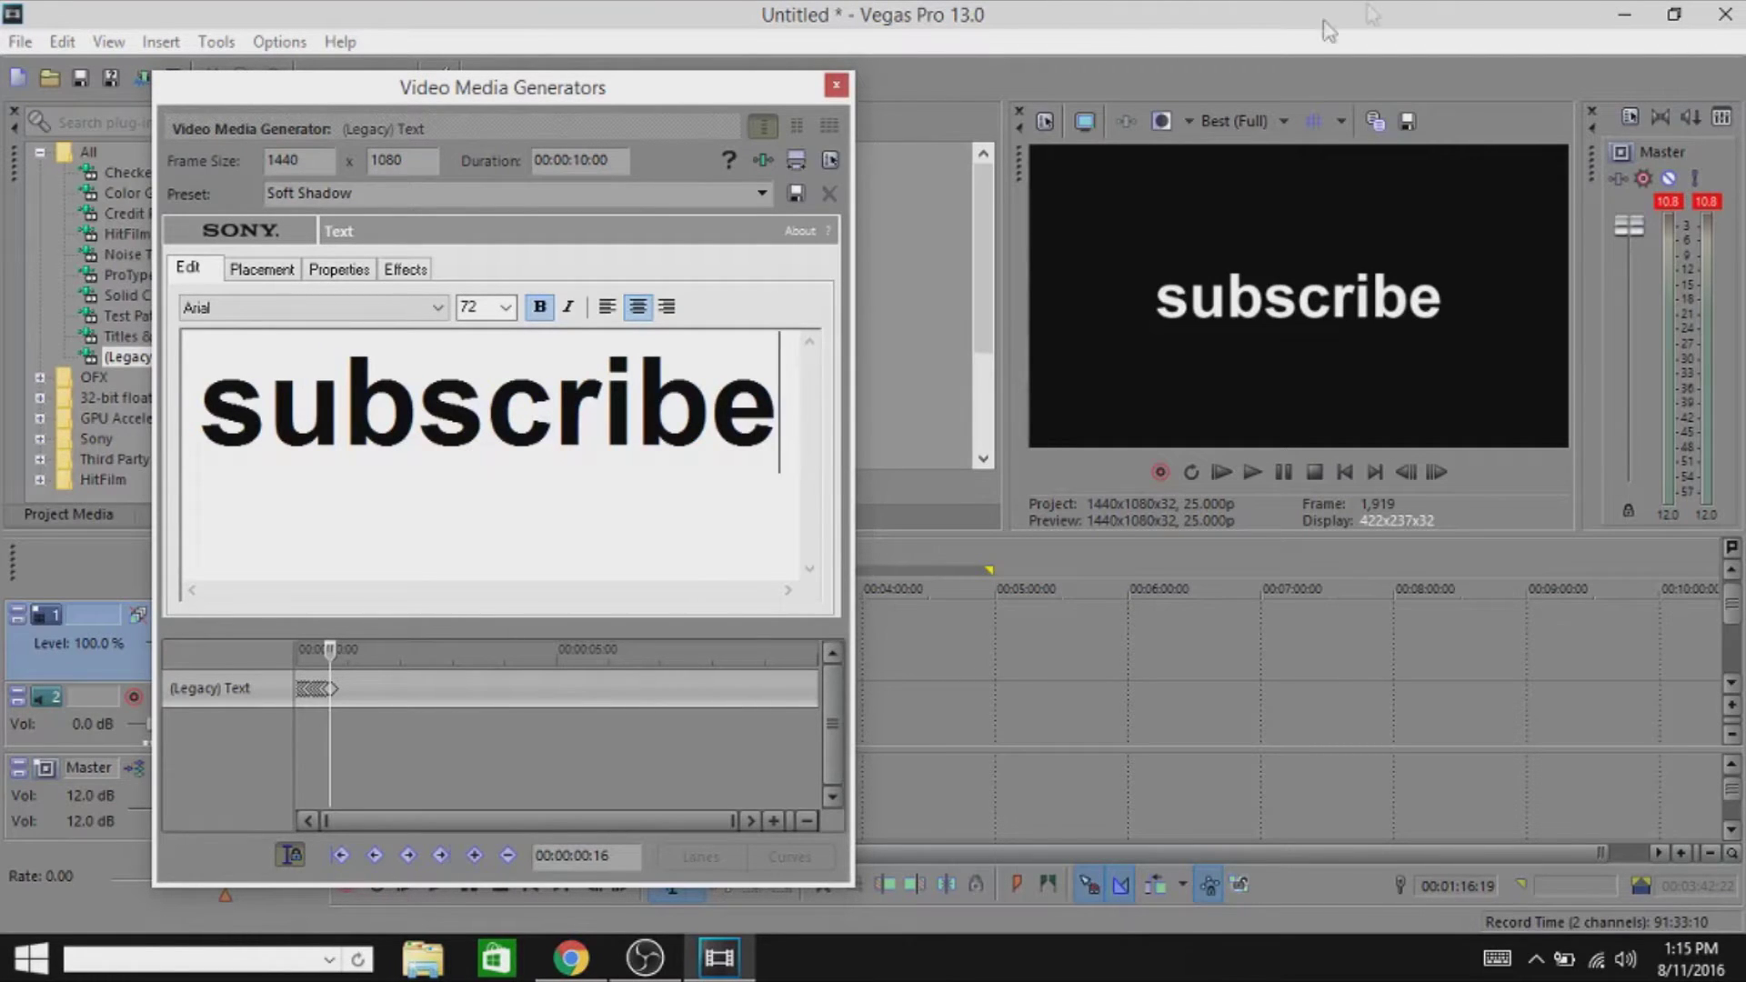
Step: Advance five frames to 00:00:00:21 and replace "subscribe" with "t" to start the next word
left_click(1442, 474)
left_click(1443, 474)
left_click(1437, 472)
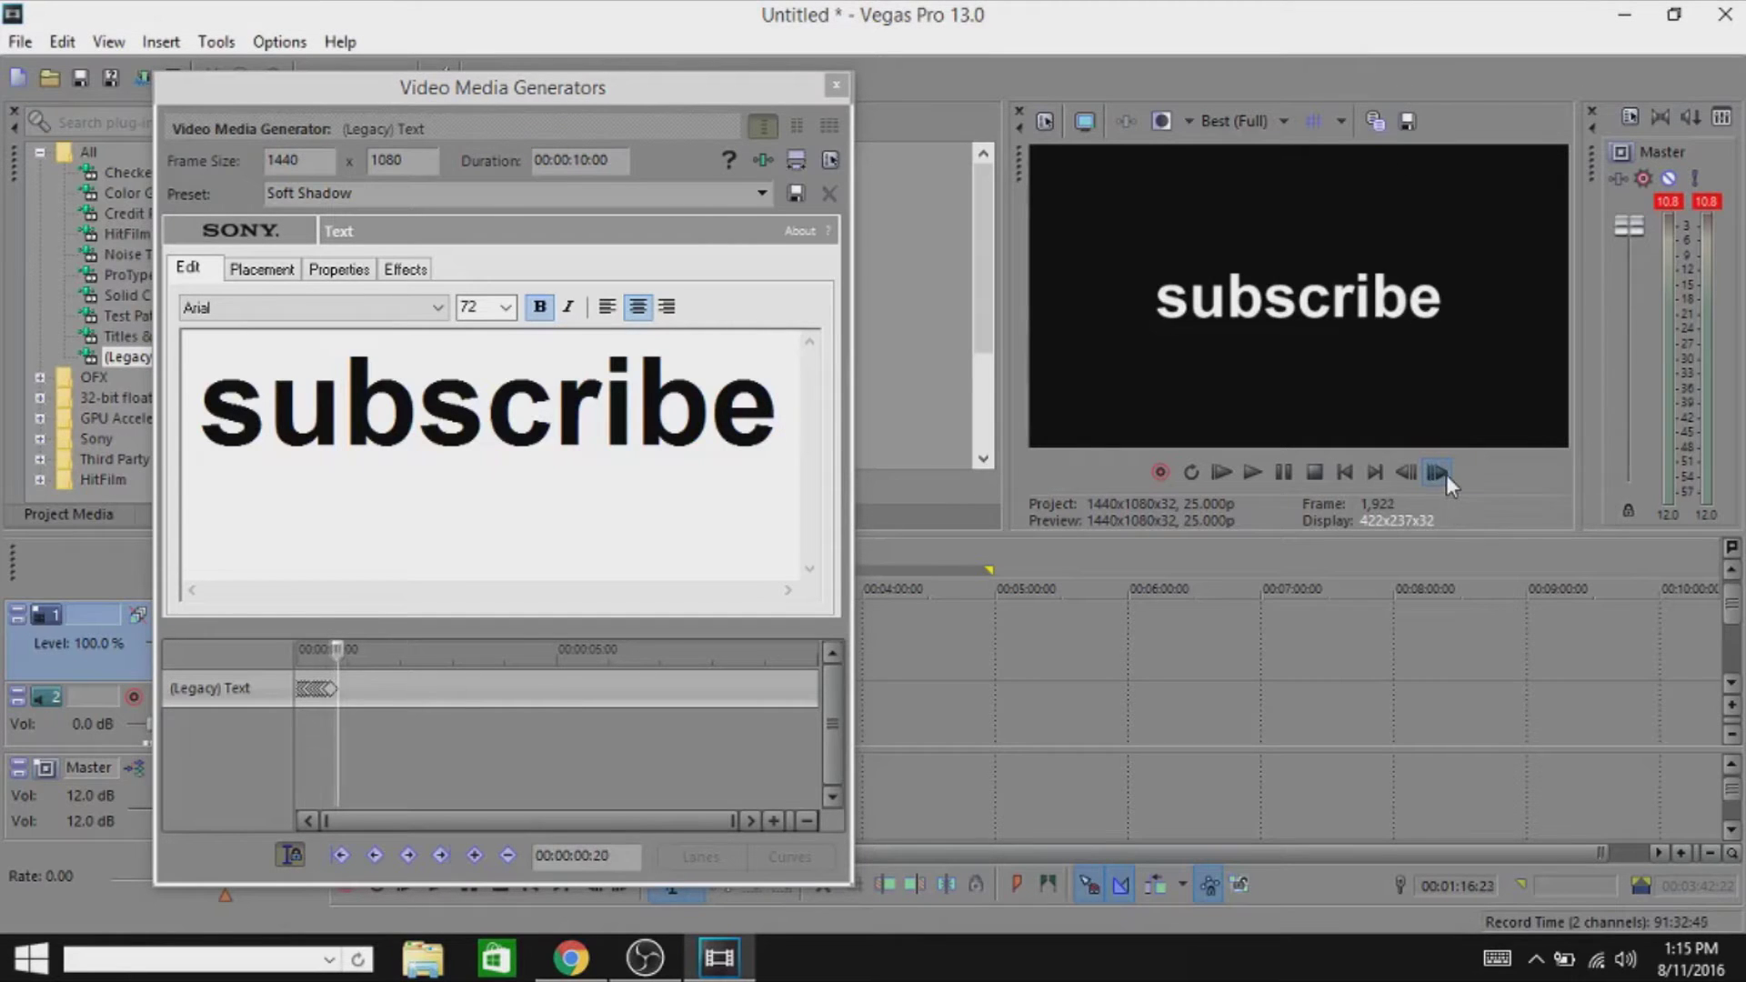
left_click(1437, 472)
left_click(1437, 472)
left_click(771, 414)
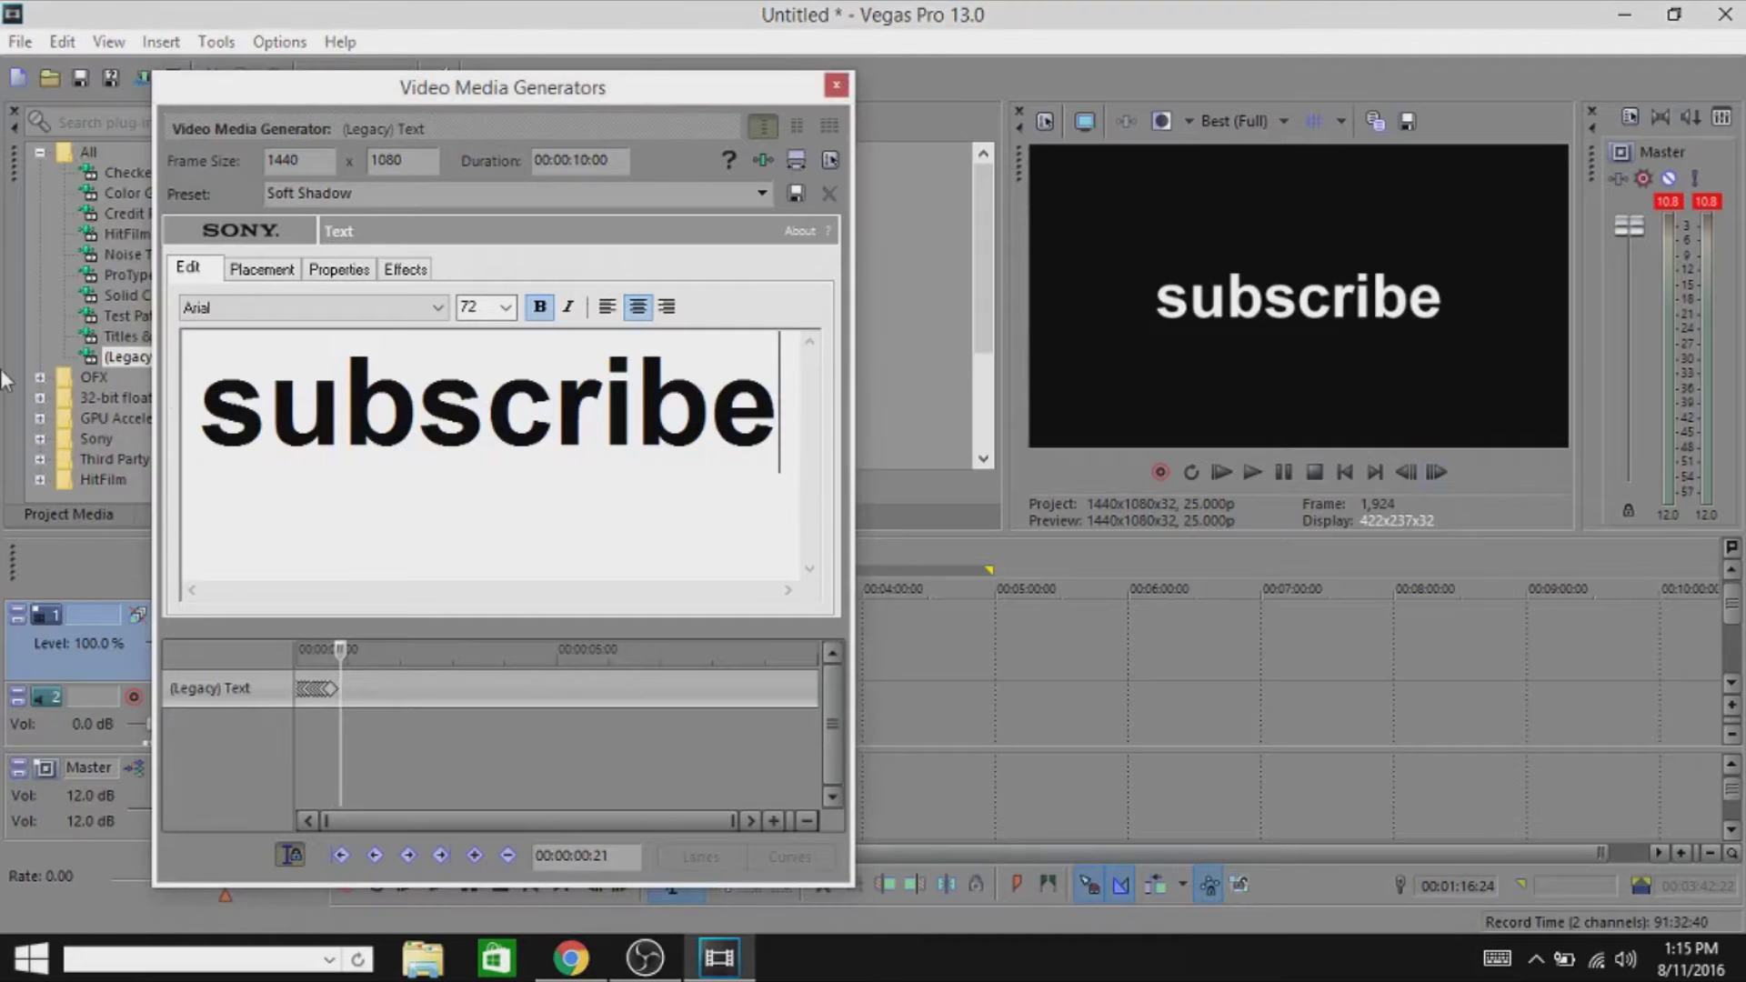
left_click(231, 401)
left_click_drag(202, 411, 929, 445)
type("t")
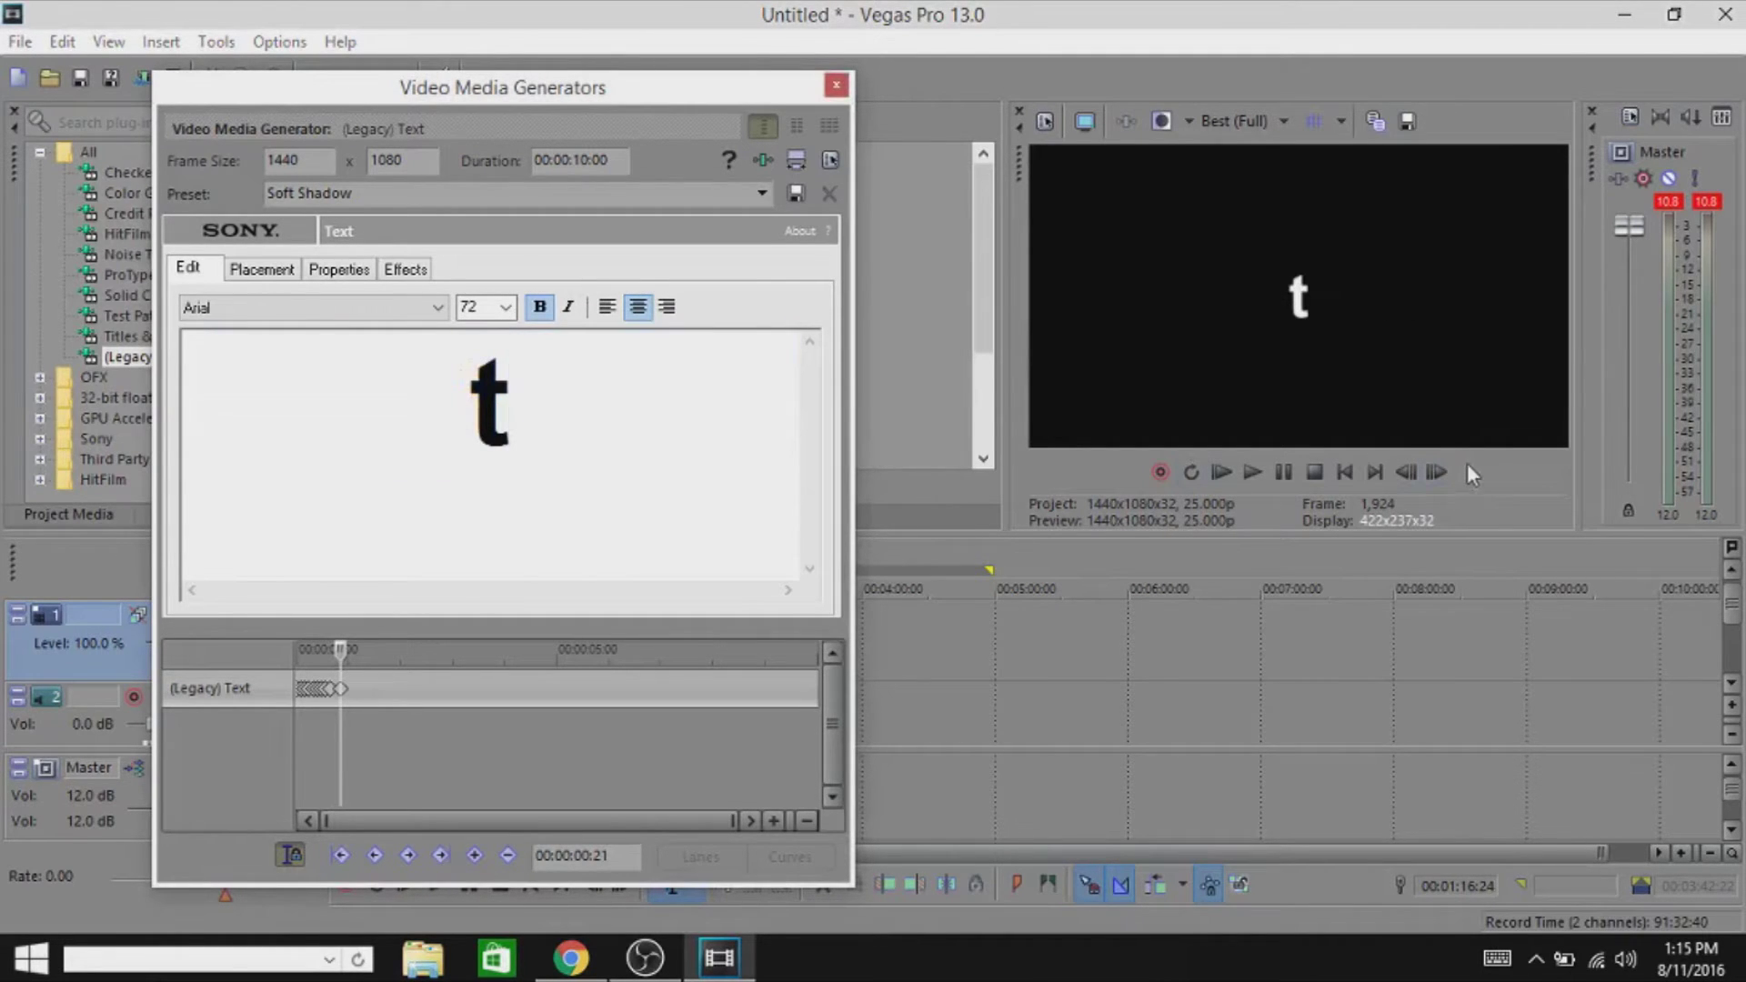
Step: Advance two frames to 00:00:00:23 and keyframe the text as "to"
left_click(1446, 477)
left_click(1445, 476)
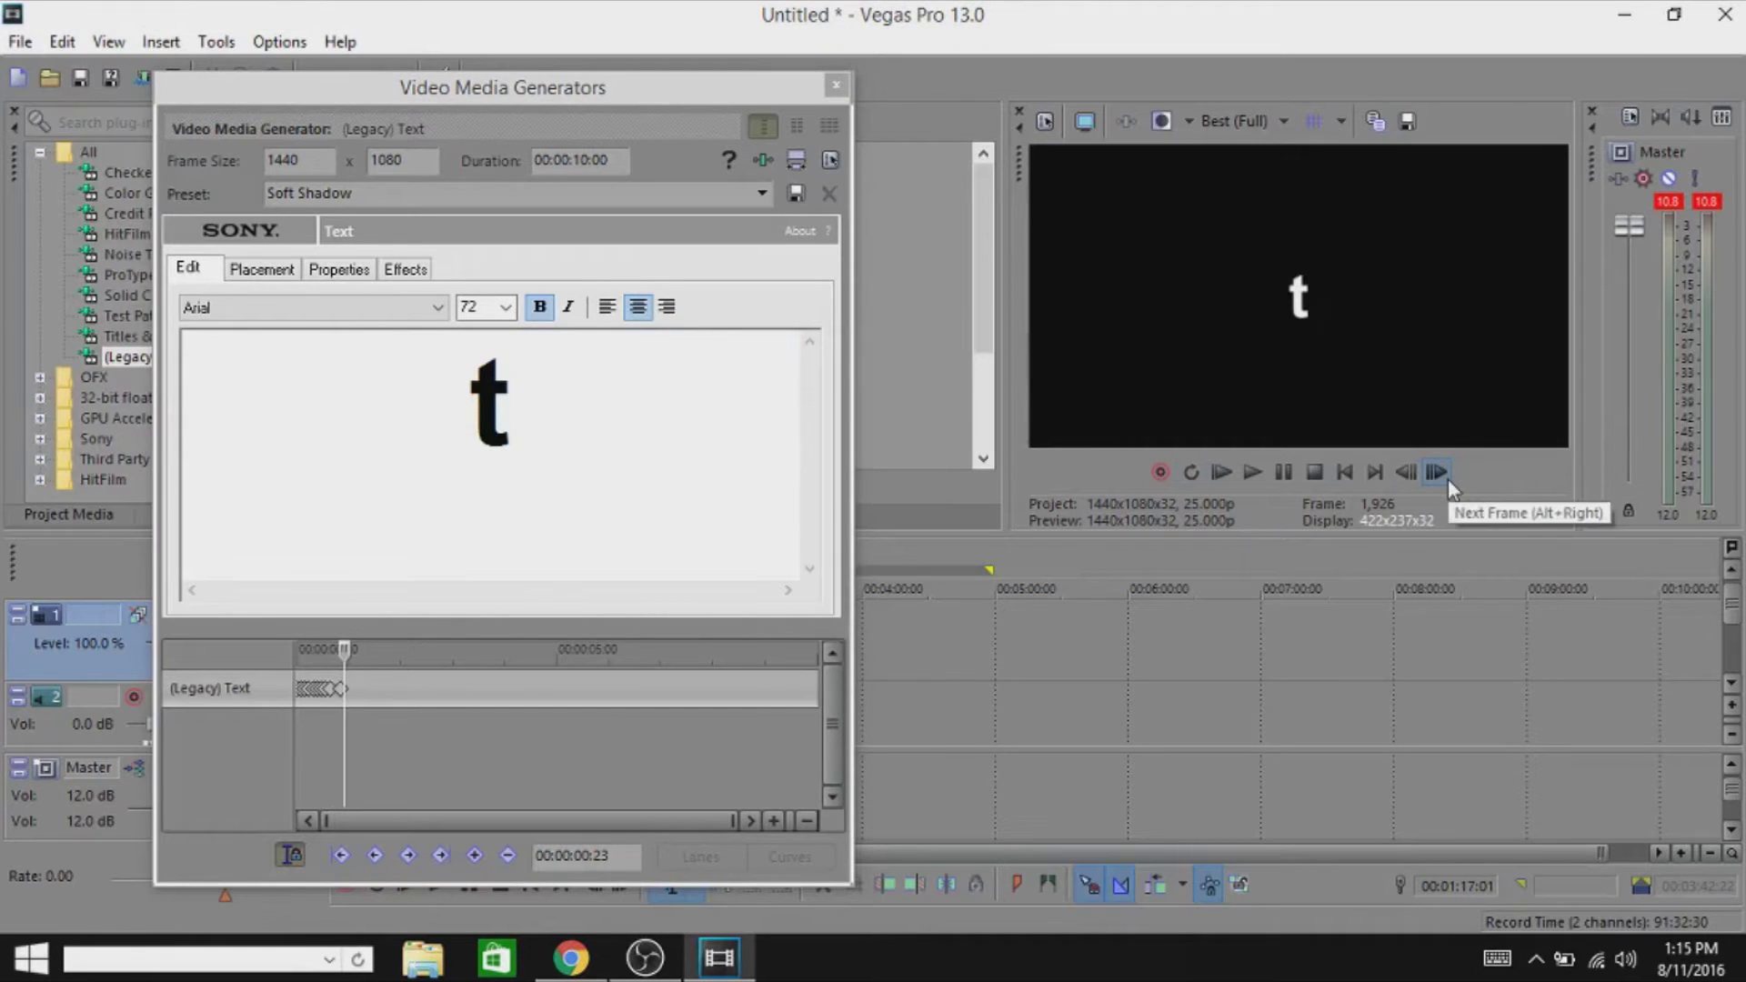
left_click(635, 413)
type("o")
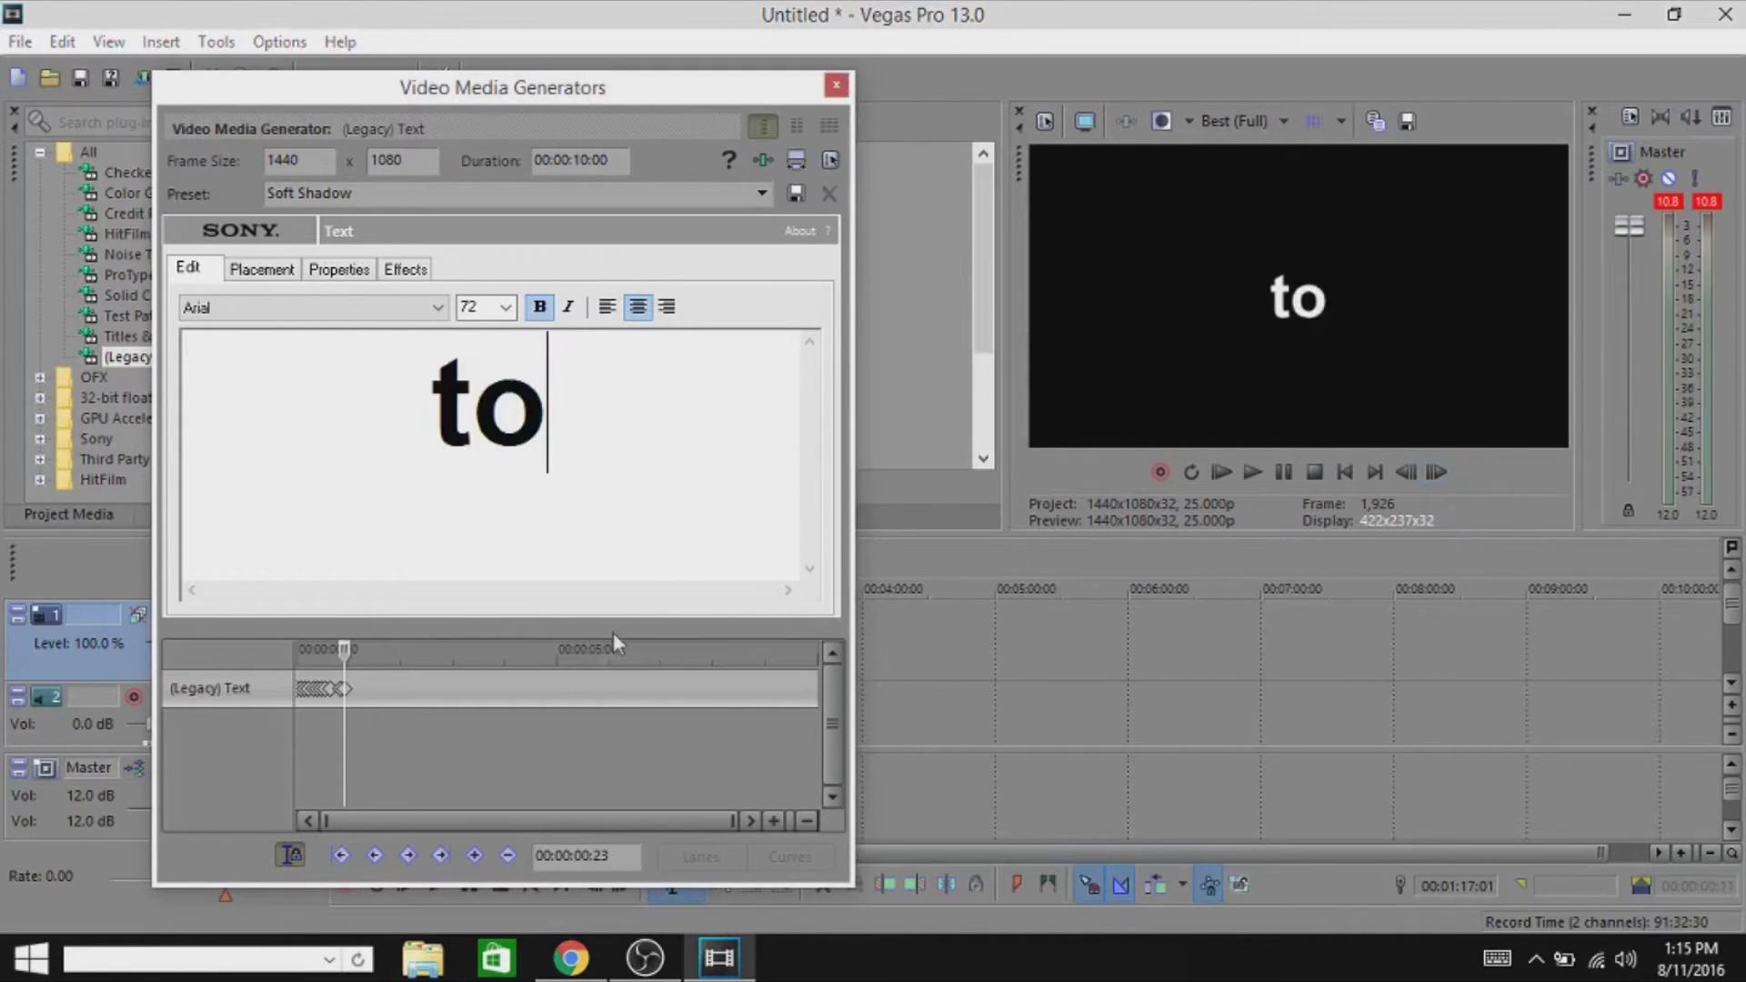
Step: Advance five frames to 00:00:01:03 and replace "to" with the capital first letter of the person's first name
left_click(1424, 473)
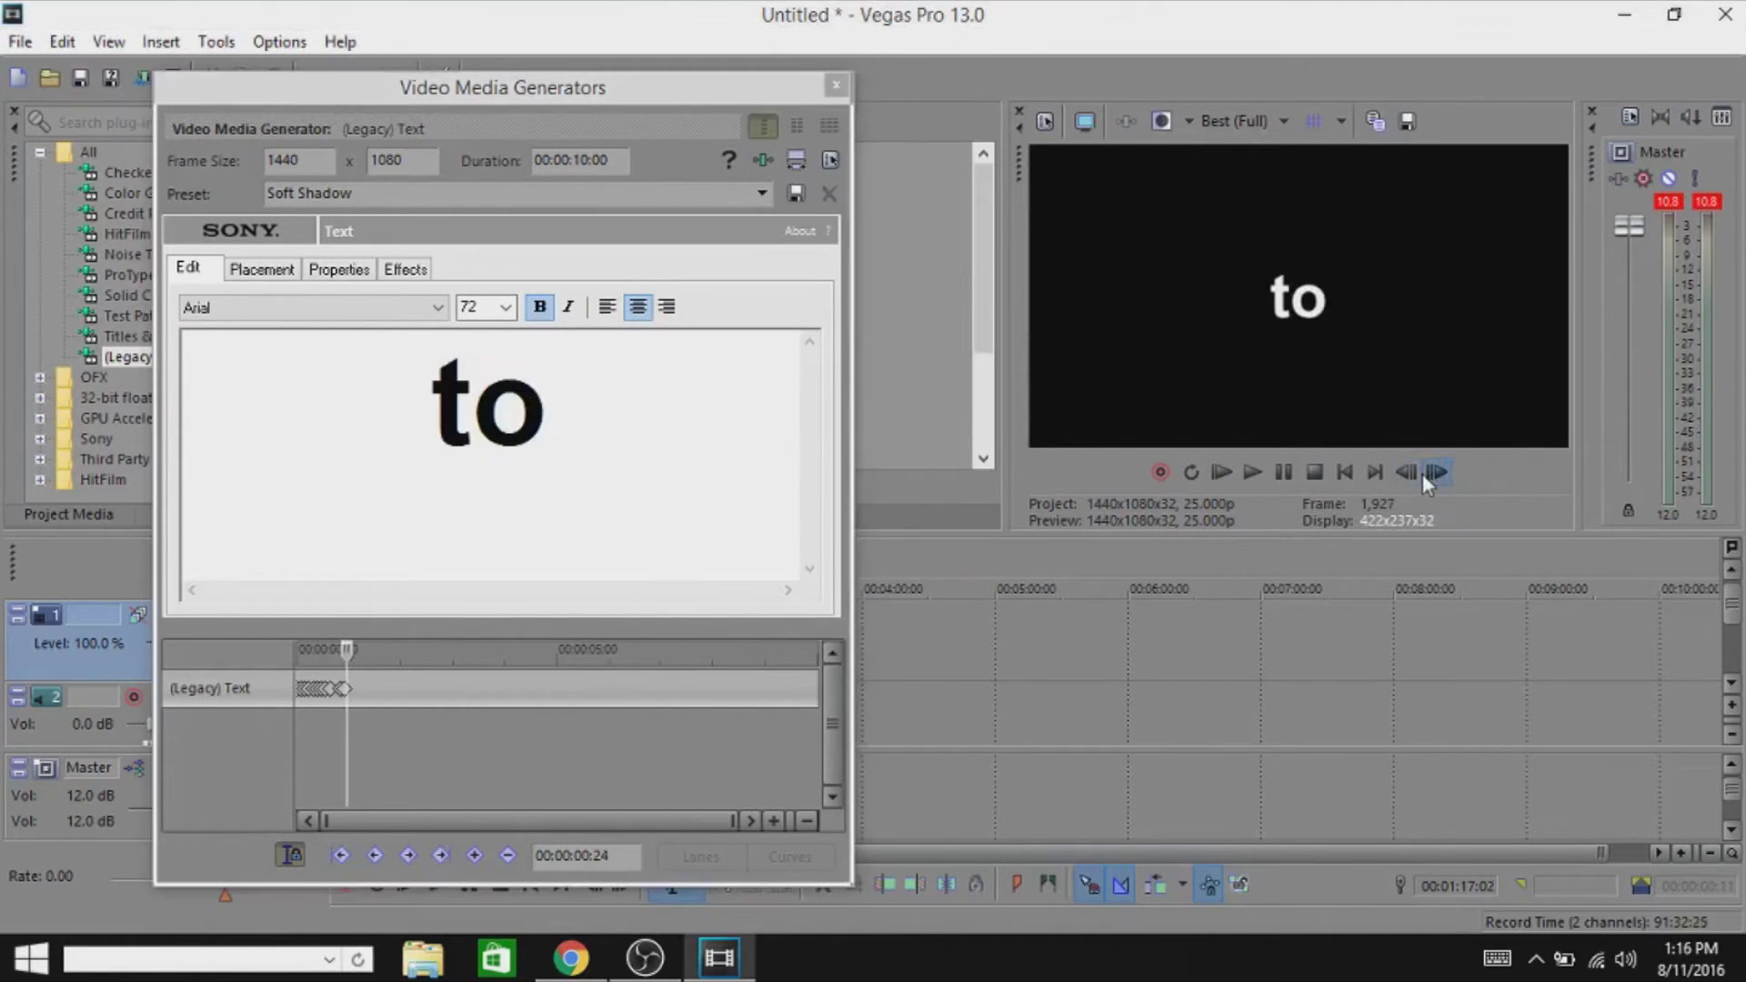
left_click(1424, 473)
left_click(1424, 474)
left_click(1422, 472)
left_click(1422, 474)
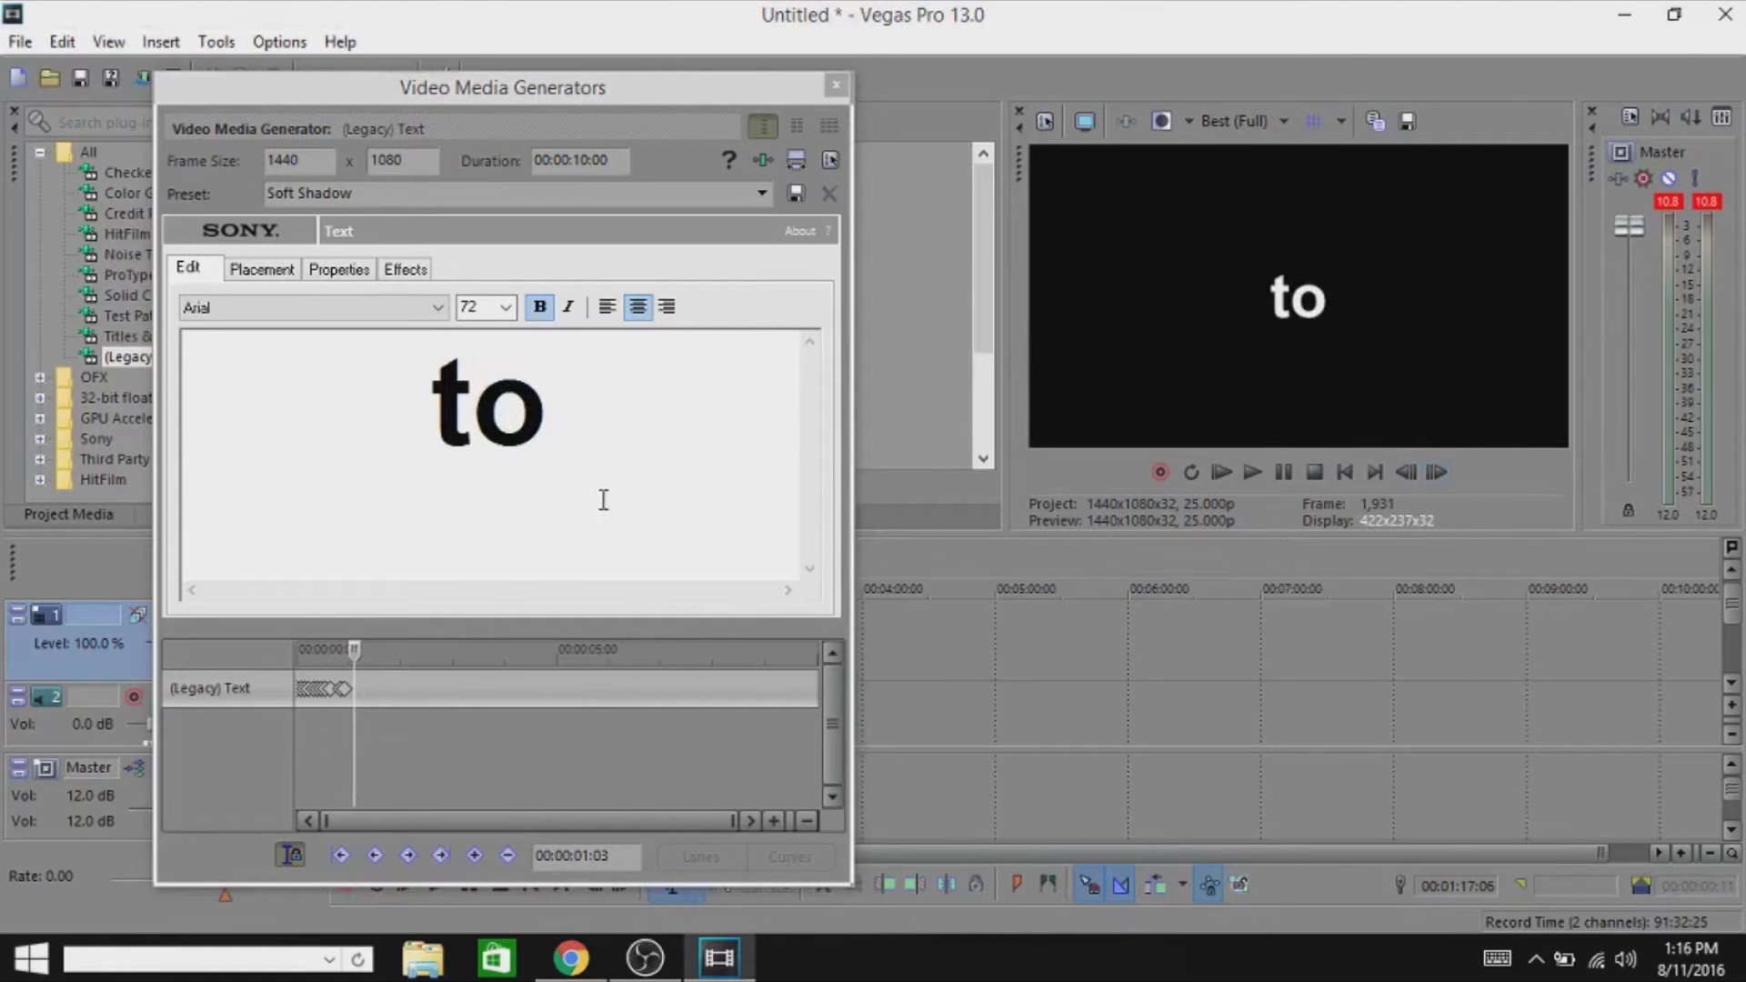
left_click(619, 397)
left_click_drag(705, 412, 215, 355)
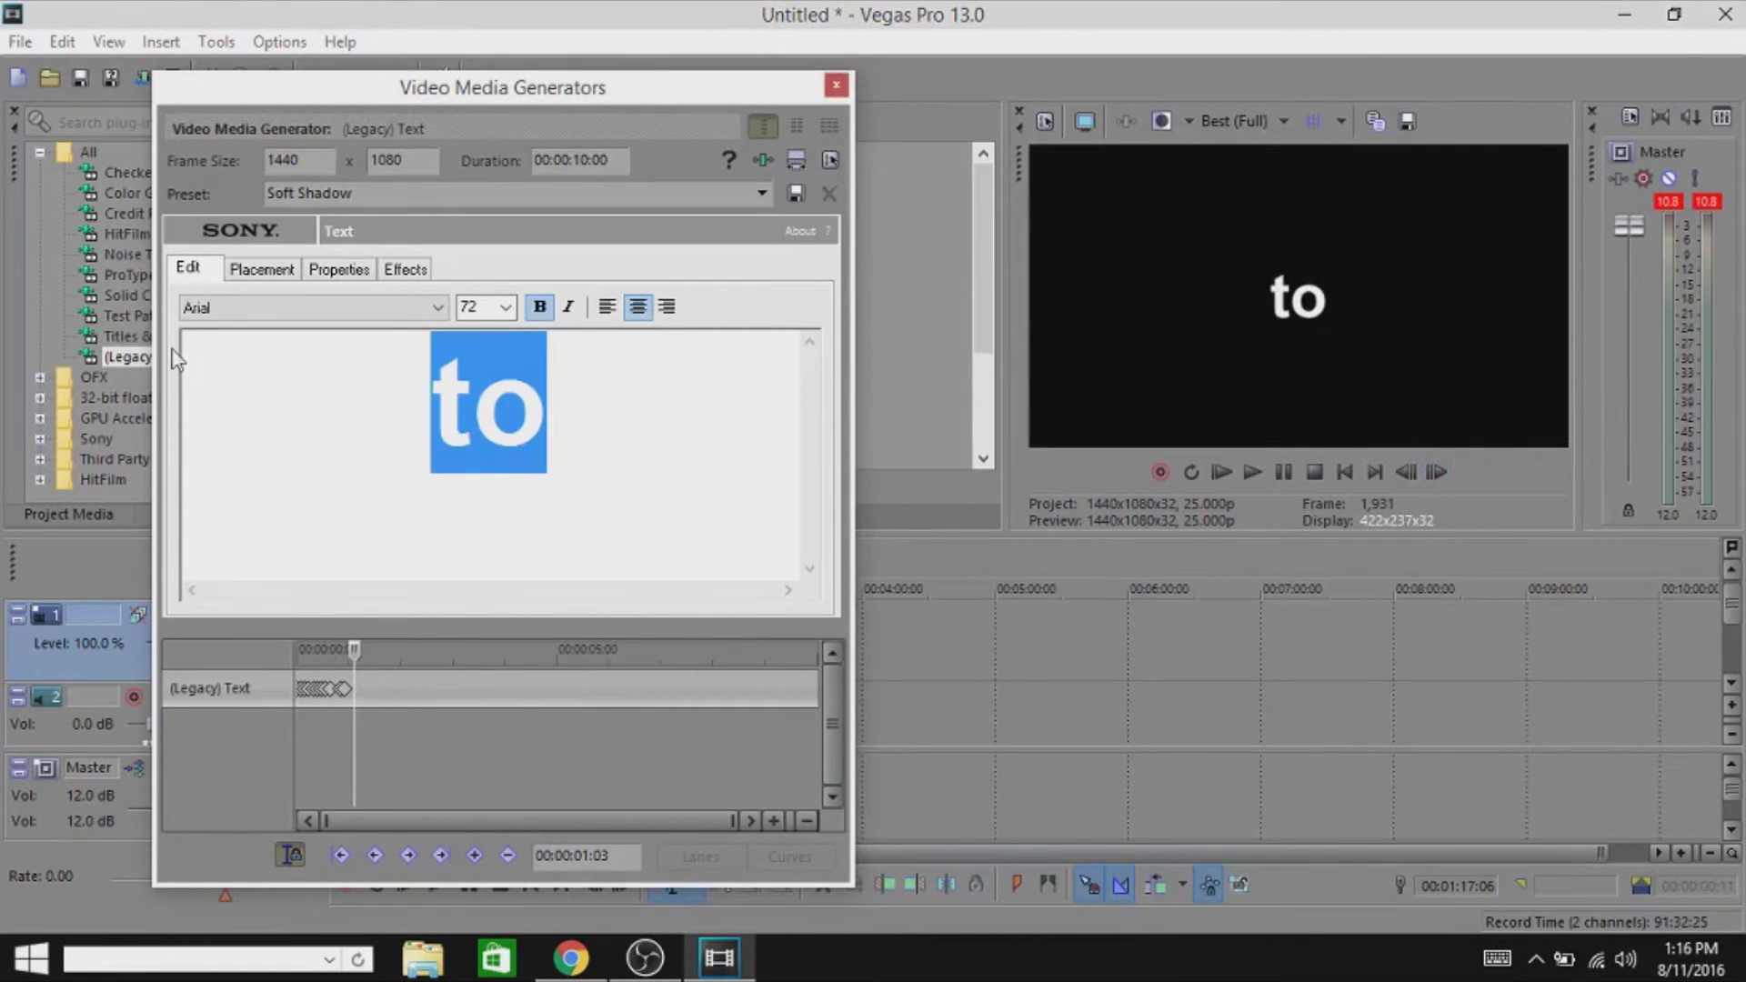
type("A")
Step: Append the second letter of the first name at 00:00:01:05 and the third letter at 00:00:01:07
left_click(1442, 479)
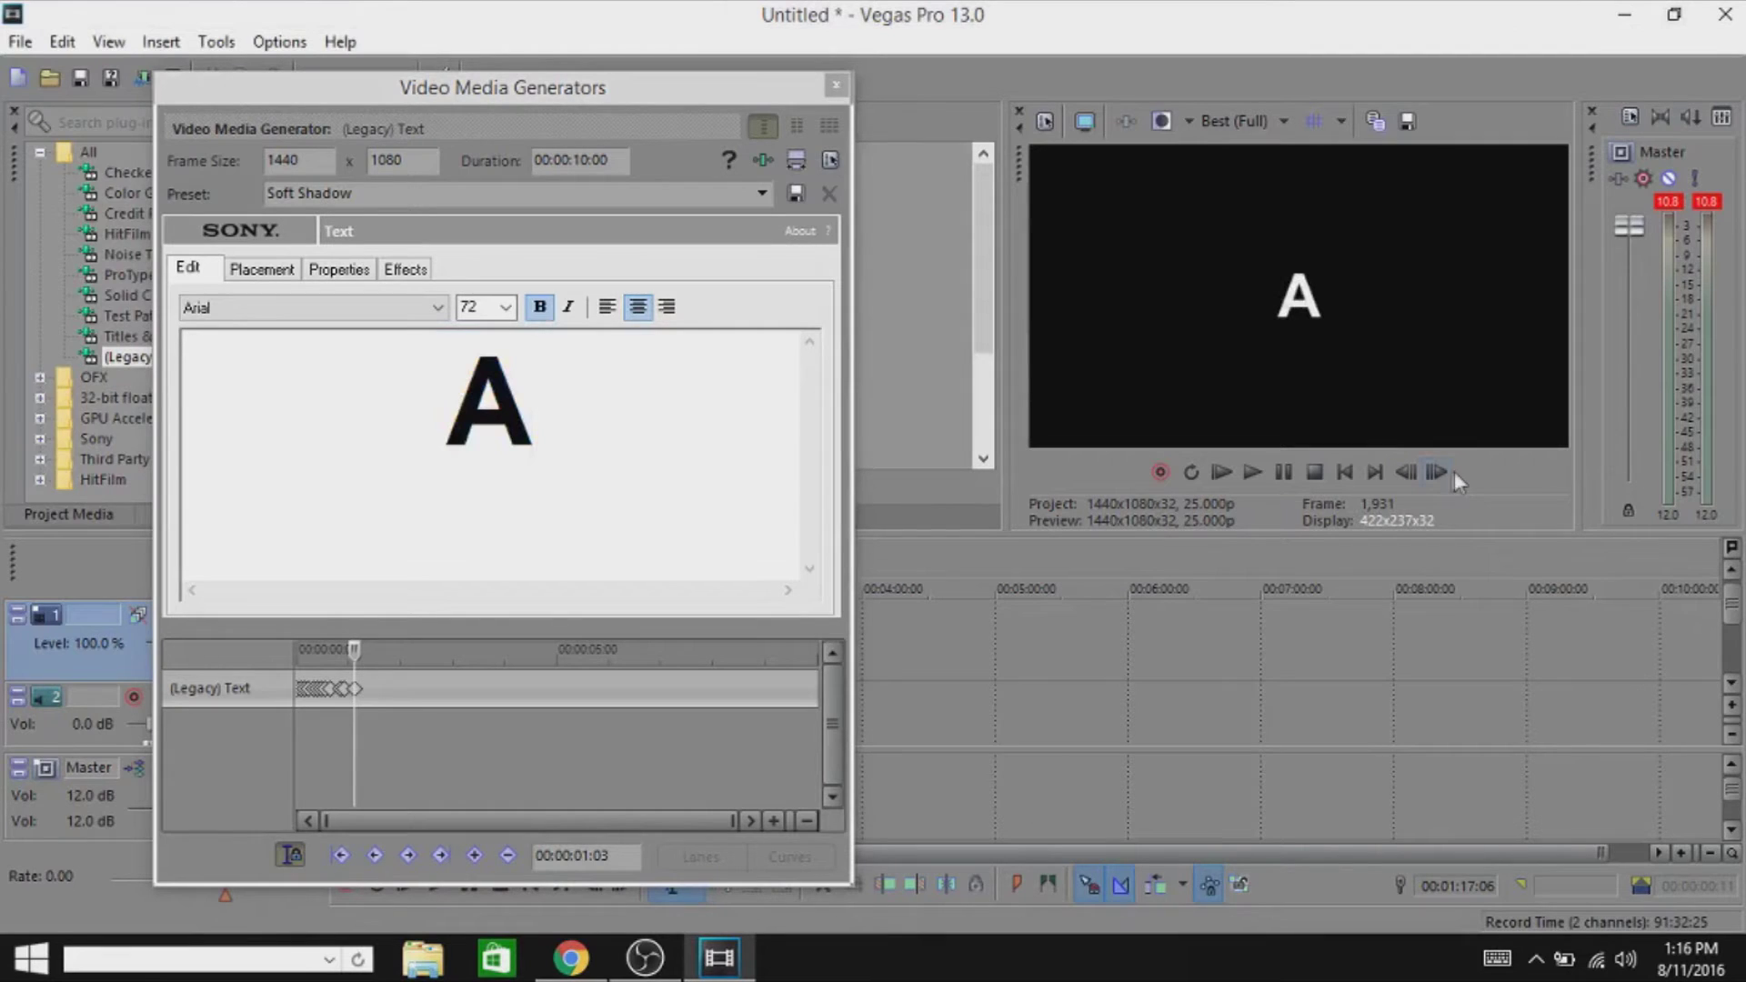
left_click(1438, 478)
left_click(1439, 479)
left_click(573, 474)
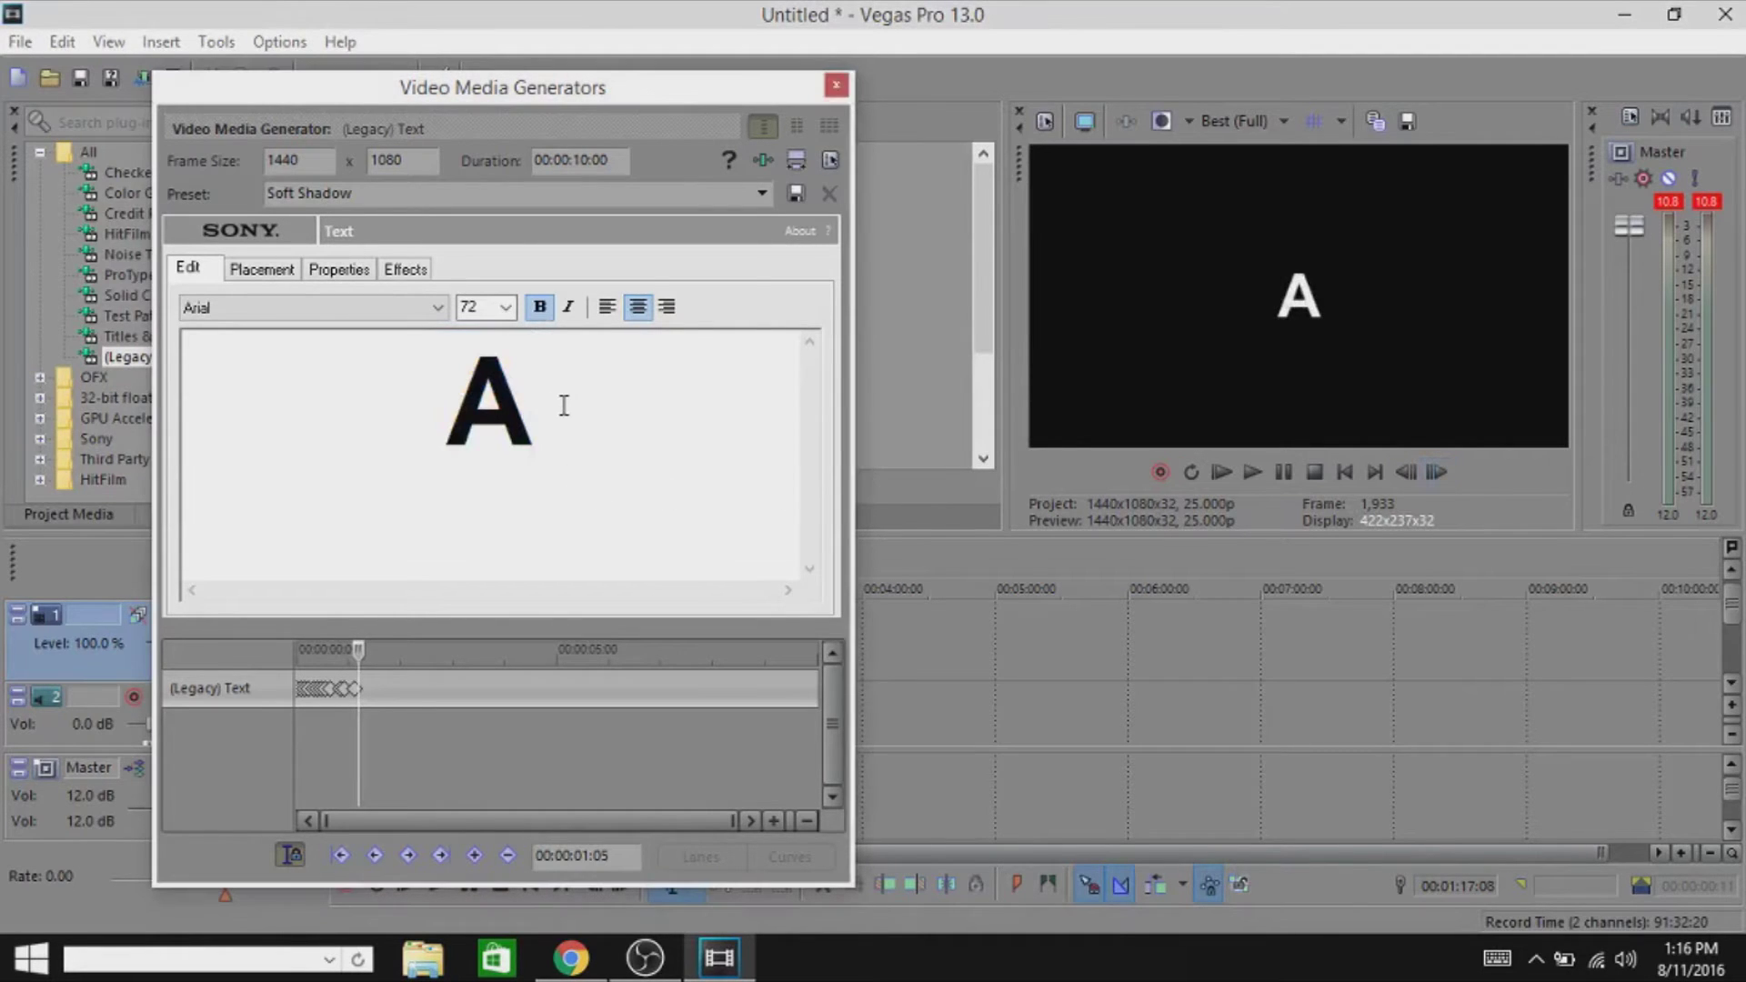
type("d")
left_click(1437, 470)
left_click(1437, 470)
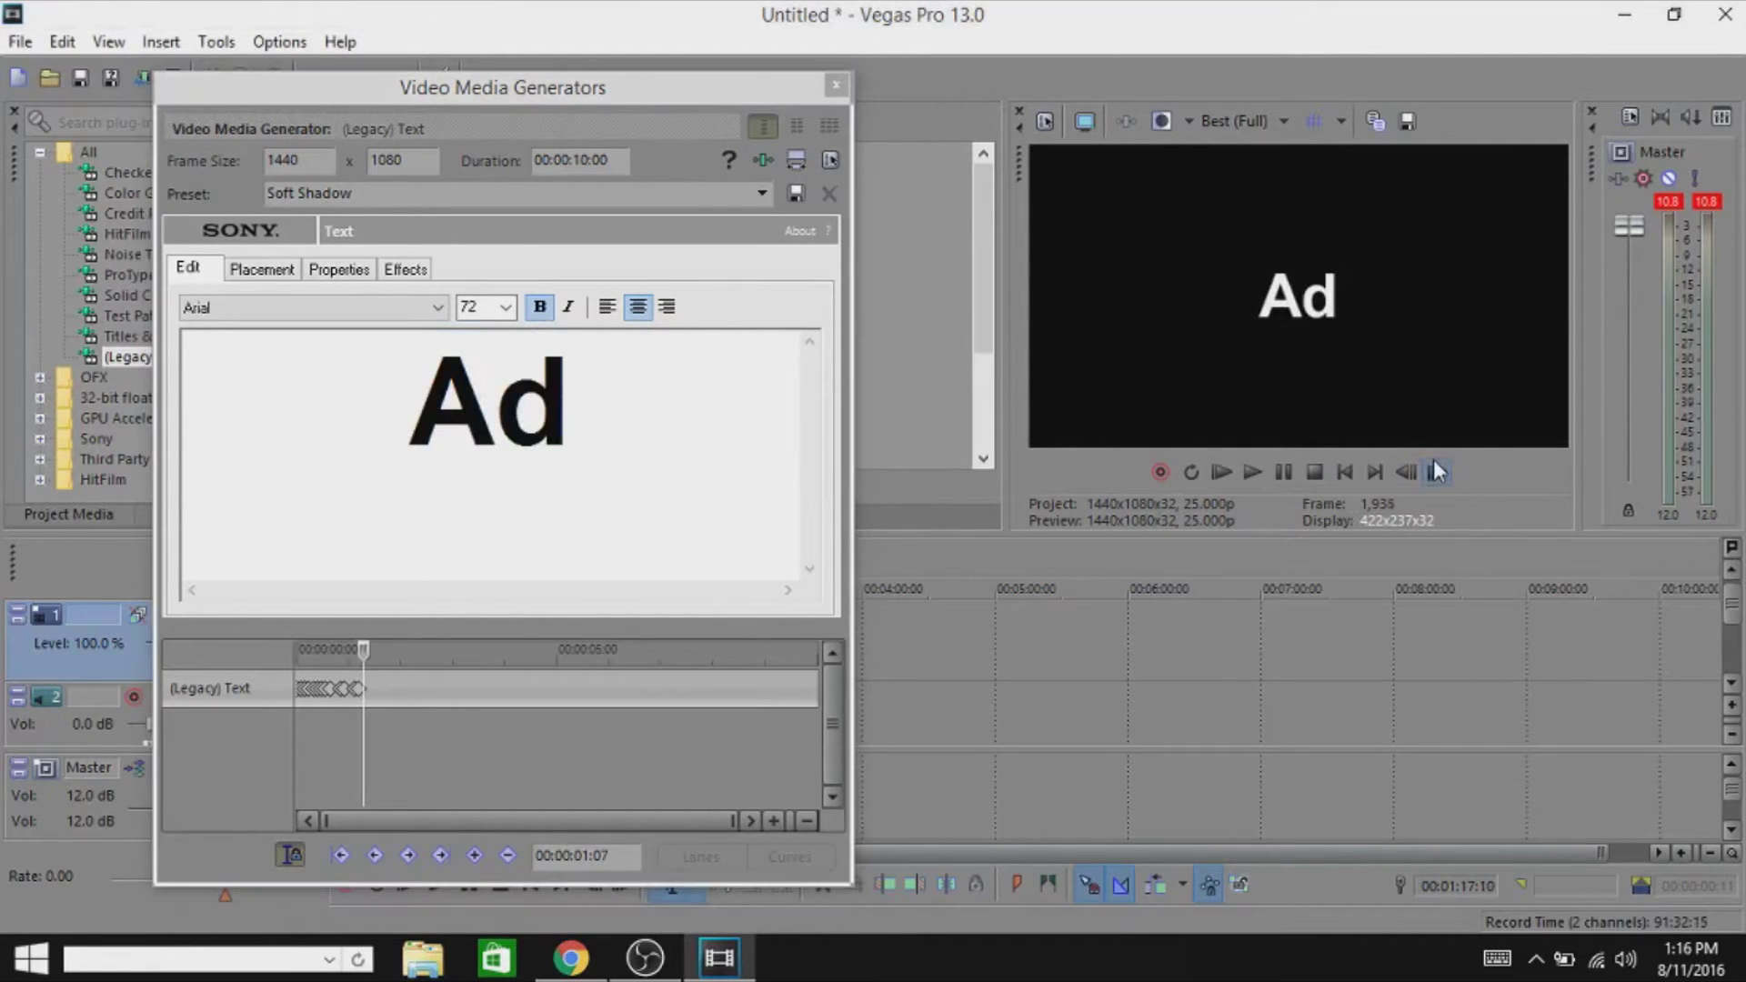
left_click(667, 442)
type("i")
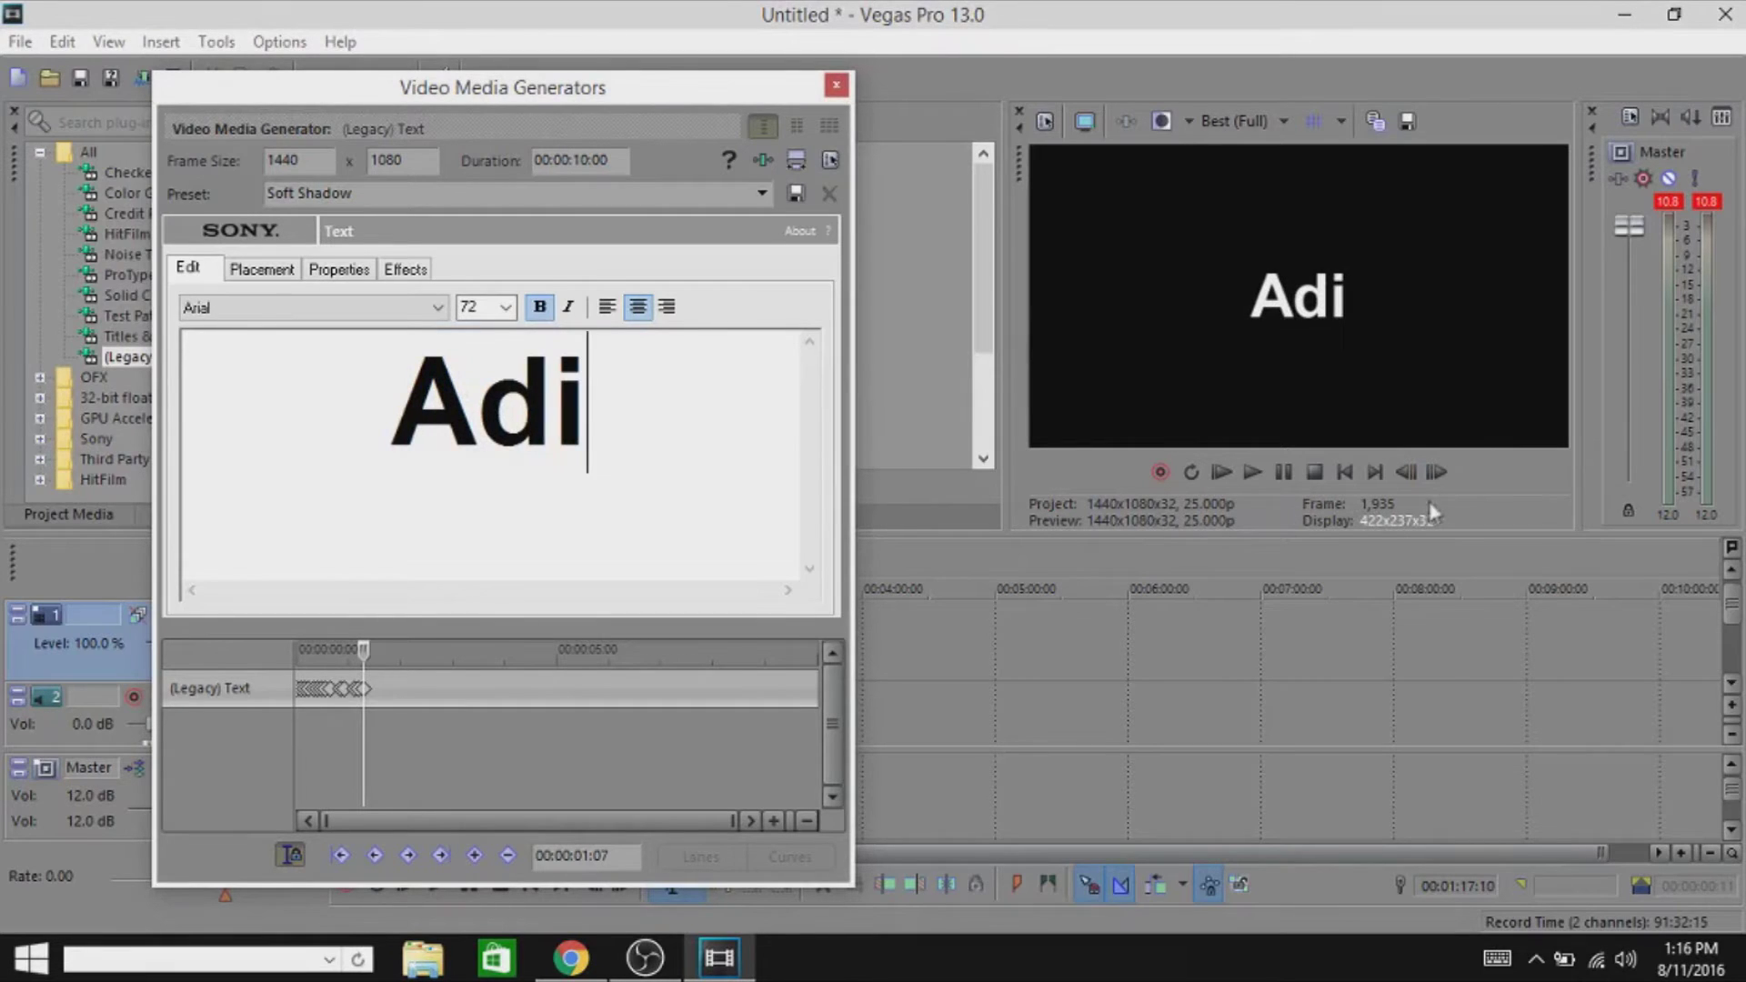
Step: Append the first name's last letter at 00:00:01:09 and the middle initial with a period at 00:00:01:11
left_click(1436, 470)
left_click(1436, 470)
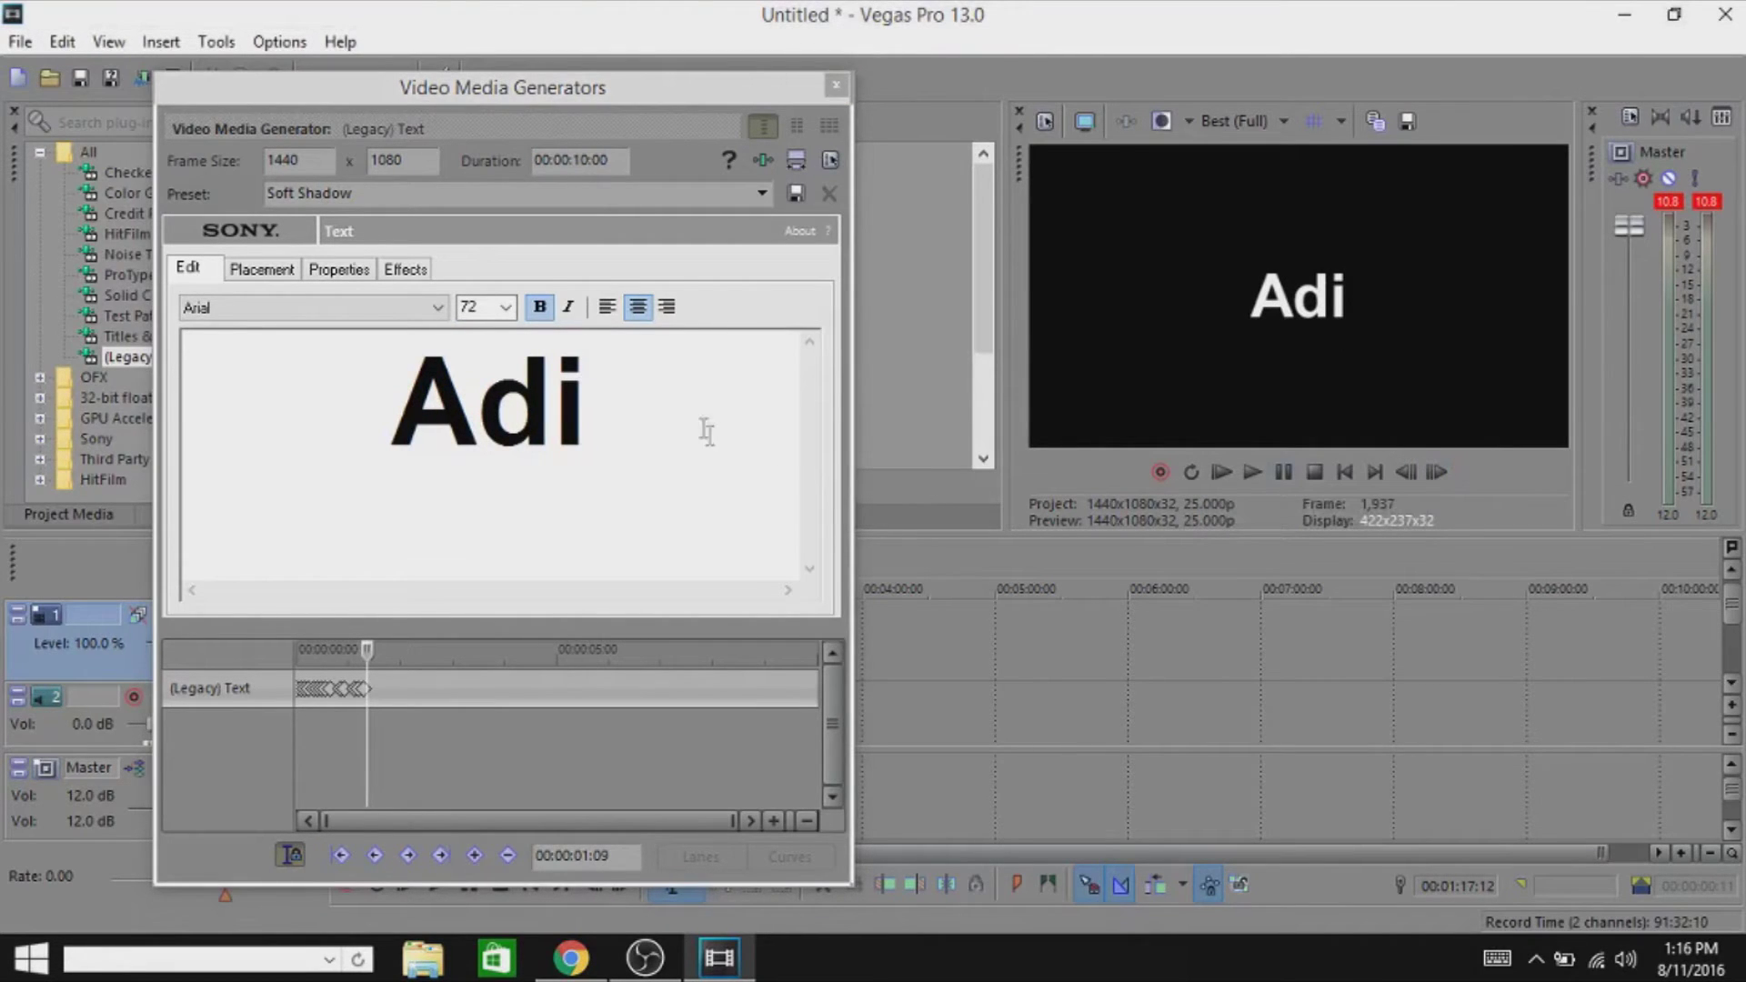
left_click(660, 407)
type("b")
left_click(1437, 462)
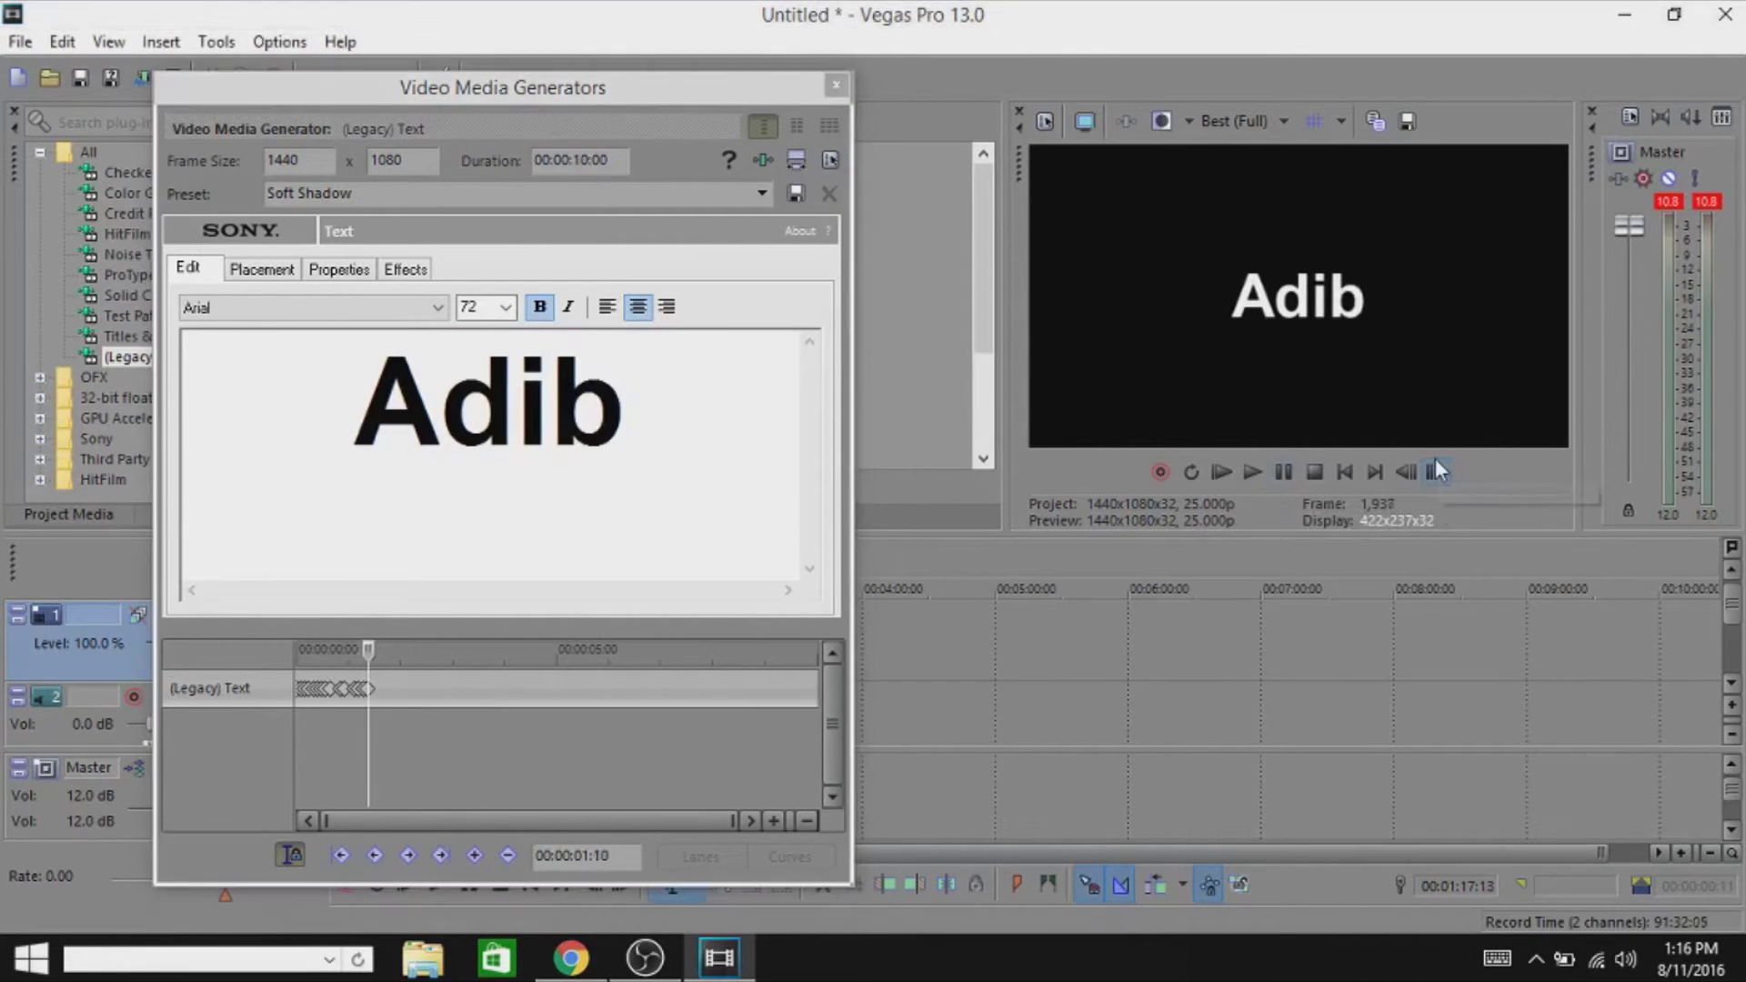
left_click(1437, 462)
left_click(698, 442)
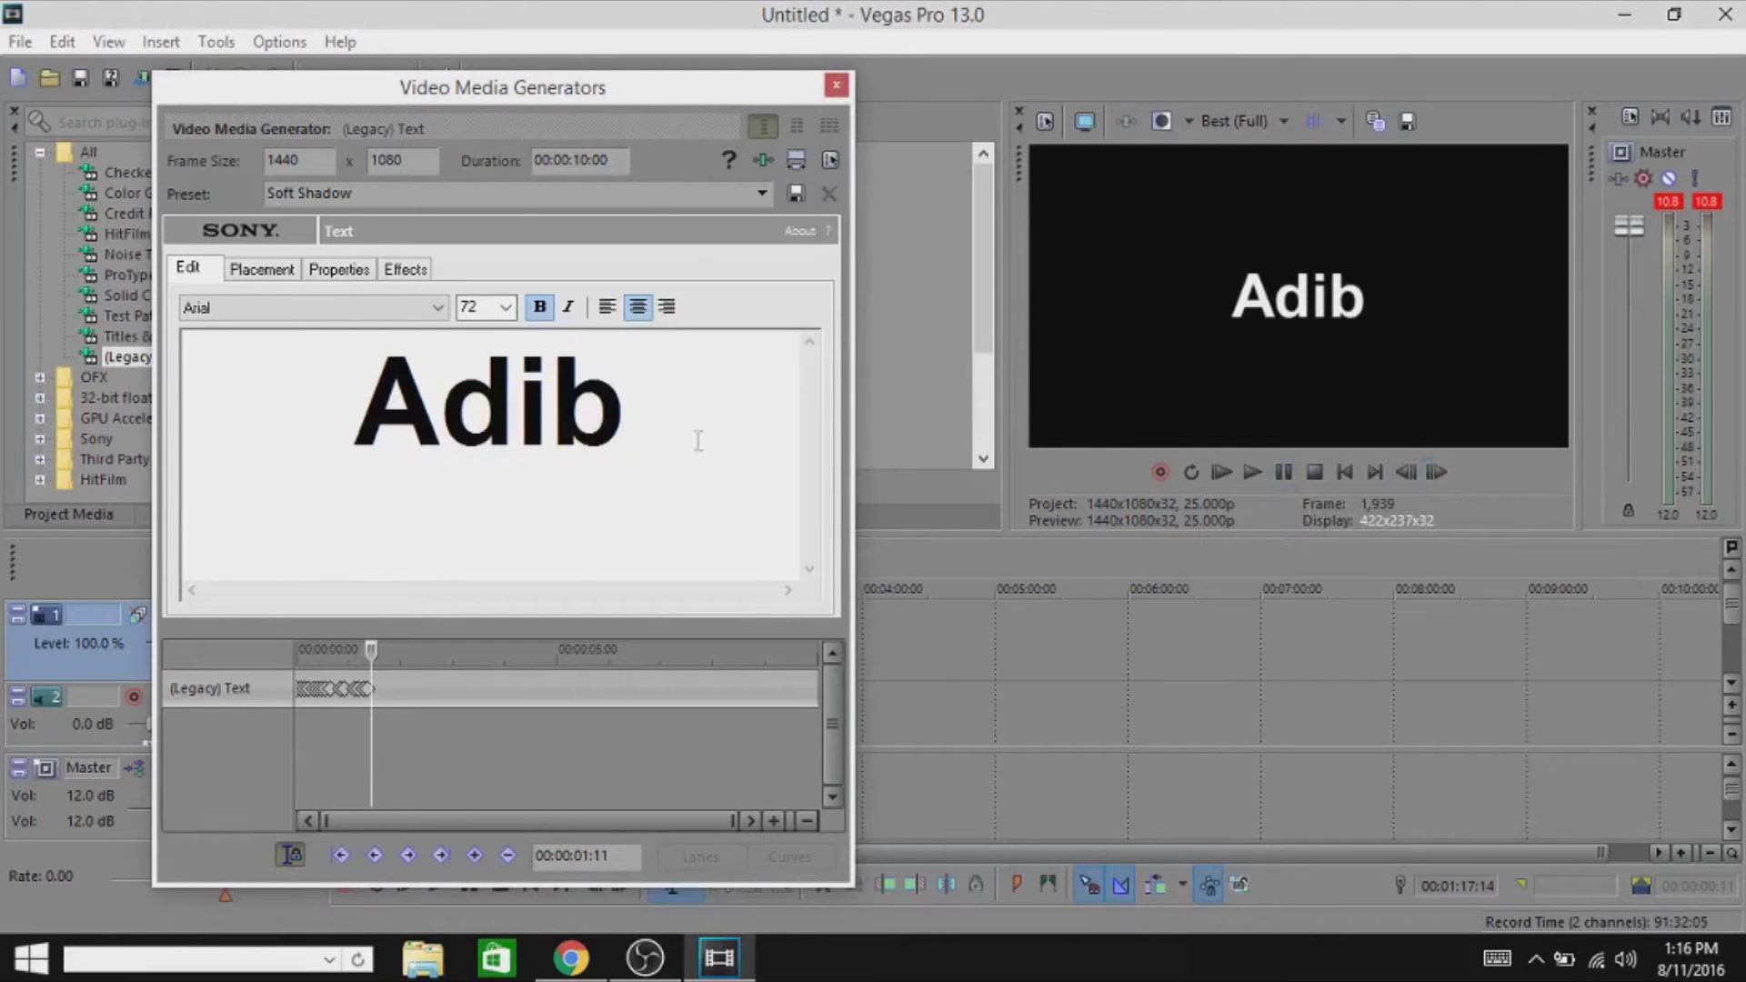
type("B.")
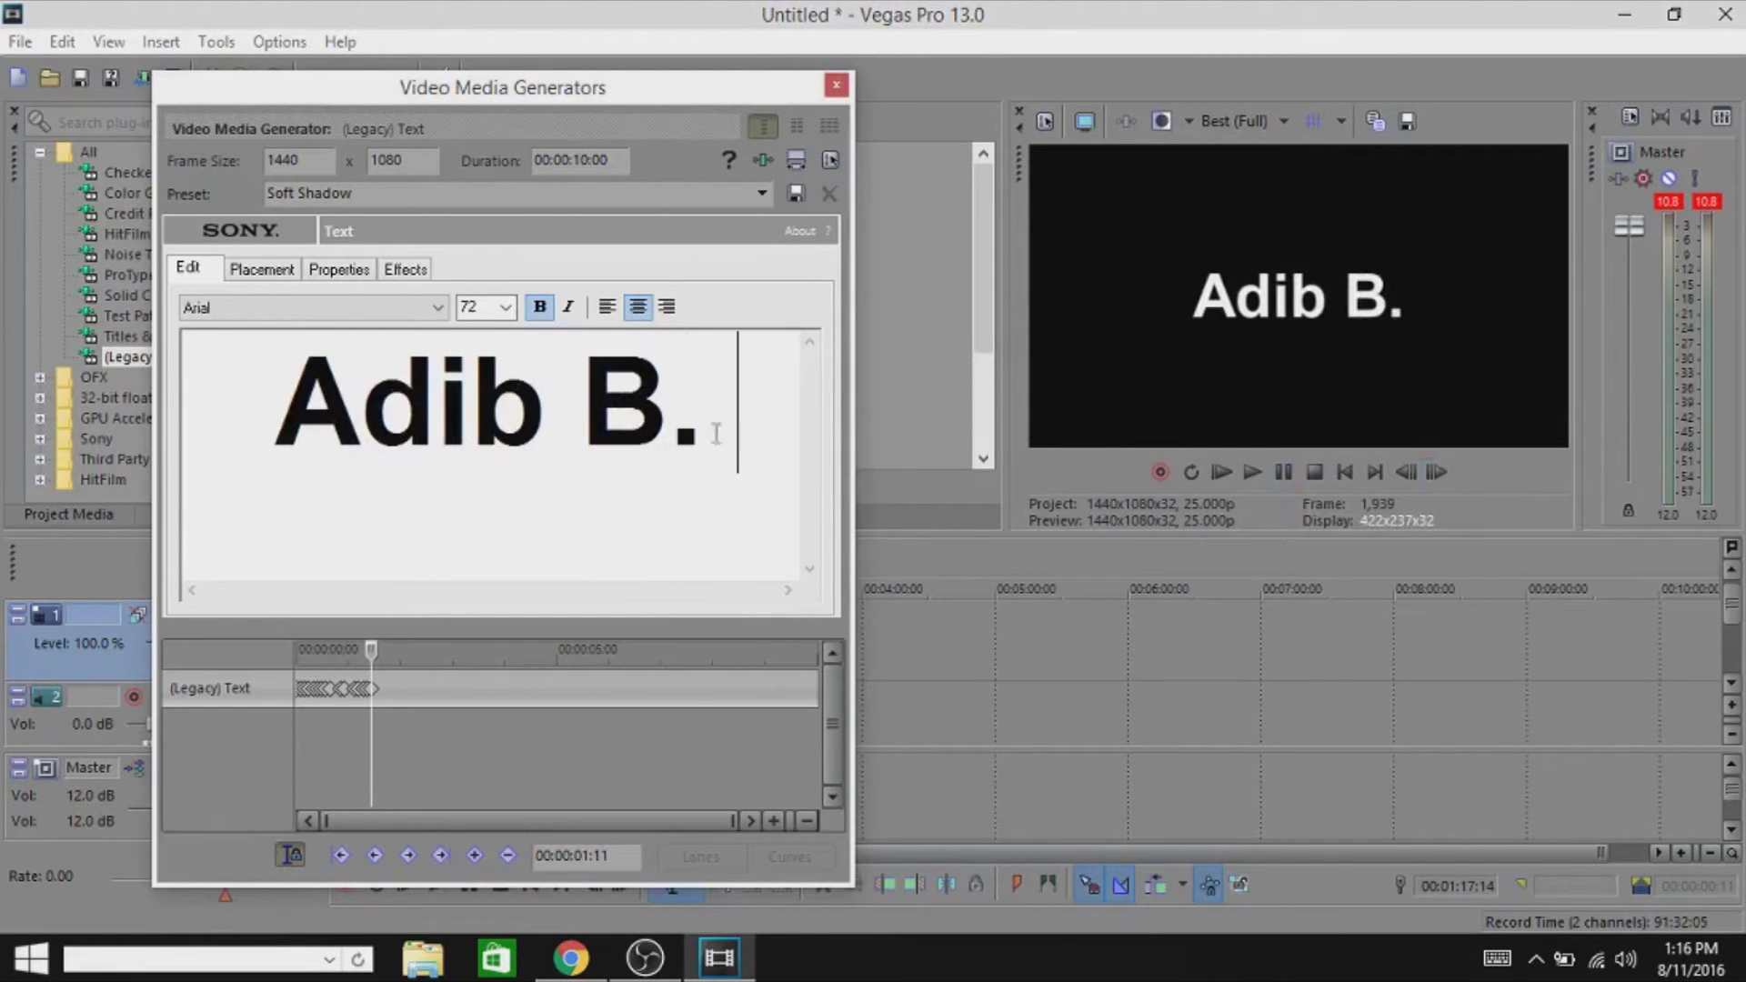
Step: Append the capital first letter of the surname at 00:00:01:13 and its second letter at 00:00:01:15
left_click(1438, 472)
left_click(1437, 472)
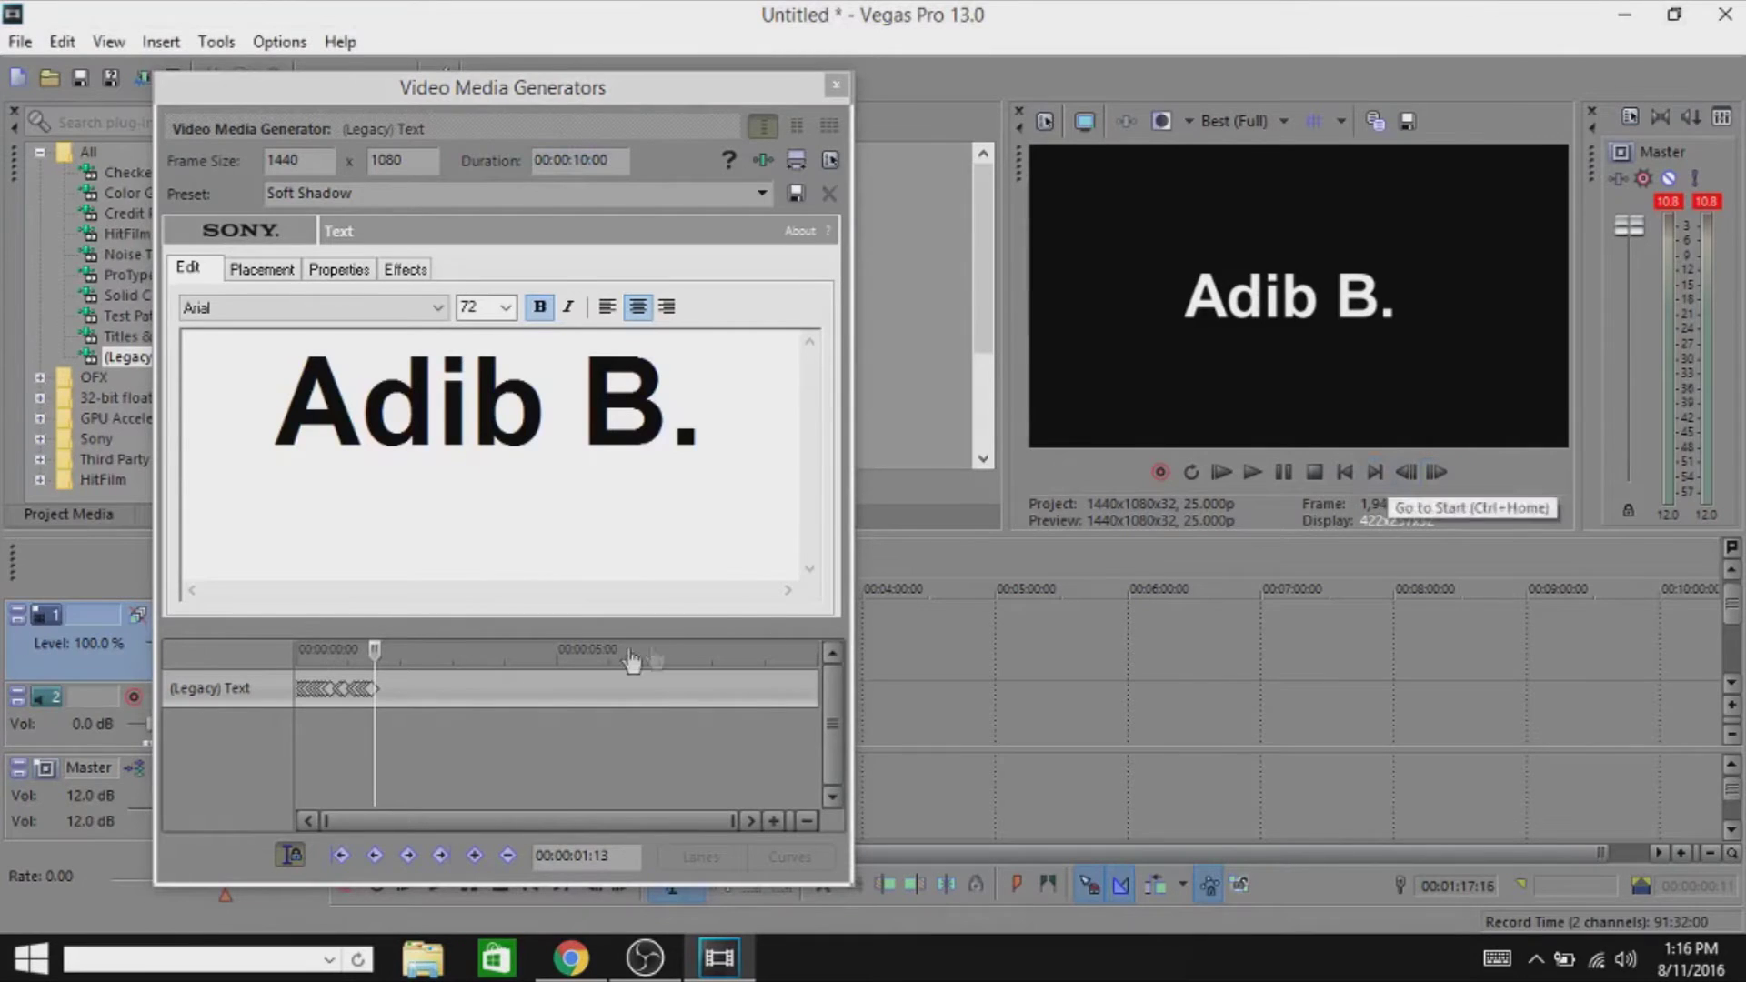
left_click(739, 450)
type("I")
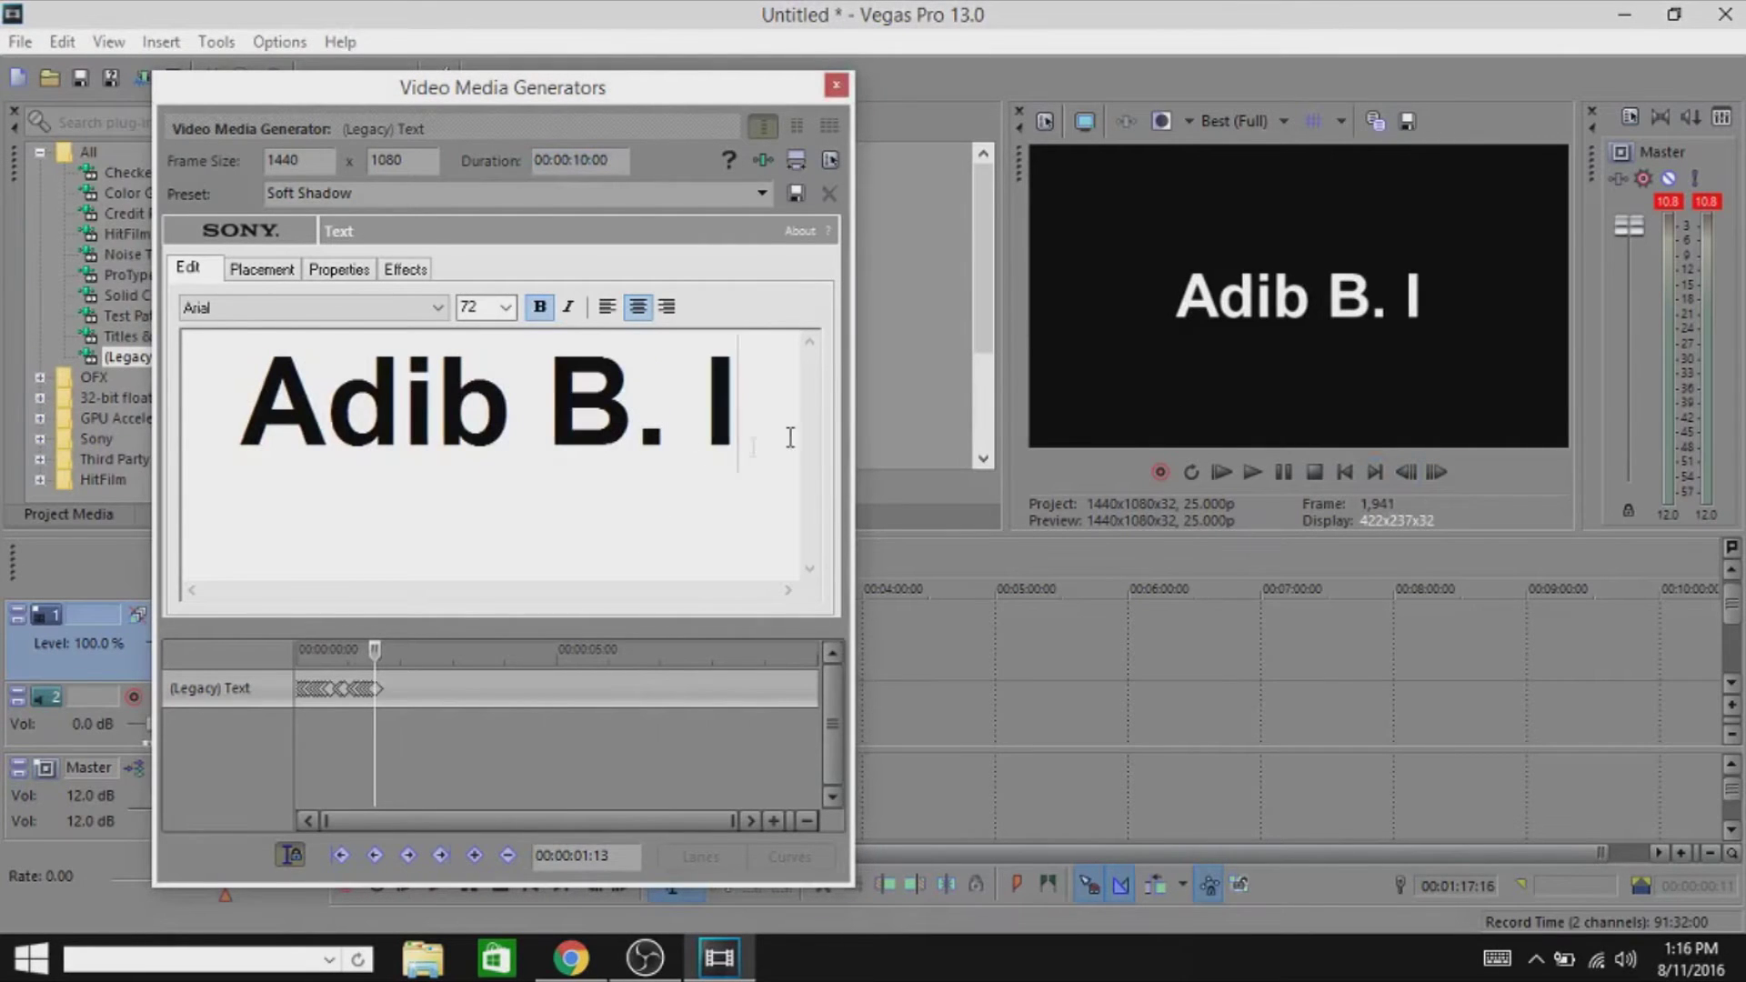
left_click(1436, 473)
left_click(1436, 473)
left_click(761, 408)
type("q")
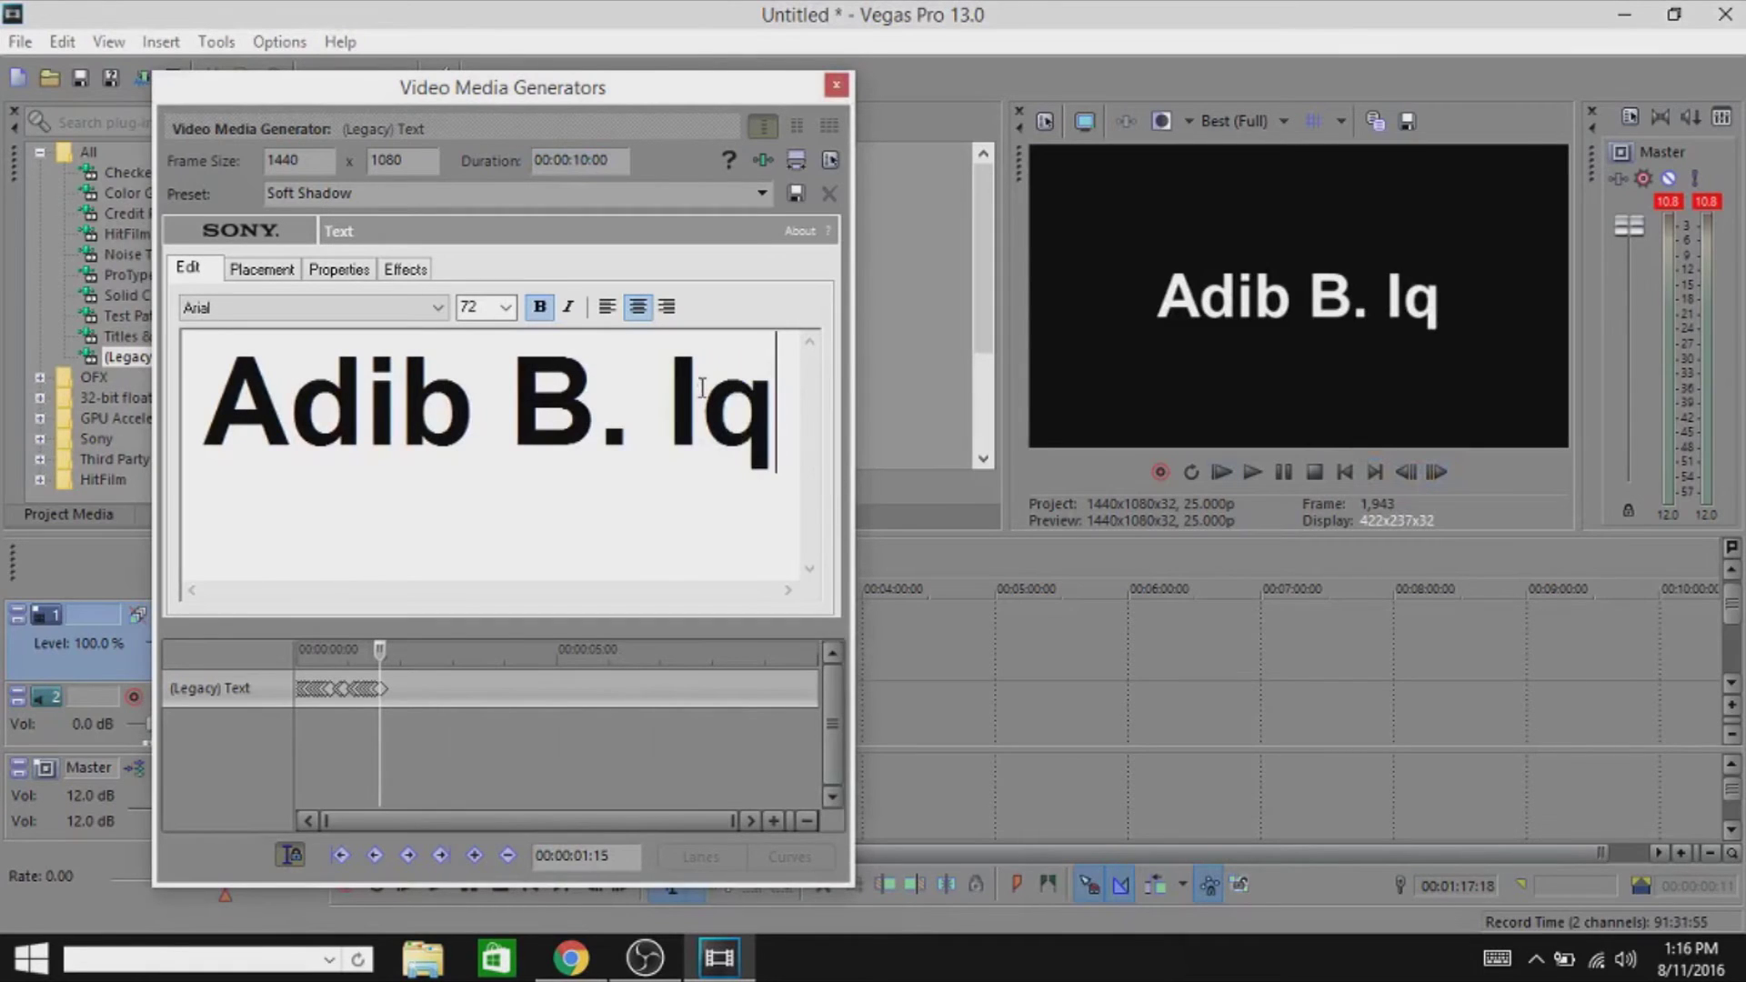
Step: Append the surname's third letter at 00:00:01:17 and its fourth letter at 00:00:01:19
left_click(1436, 470)
left_click(1436, 470)
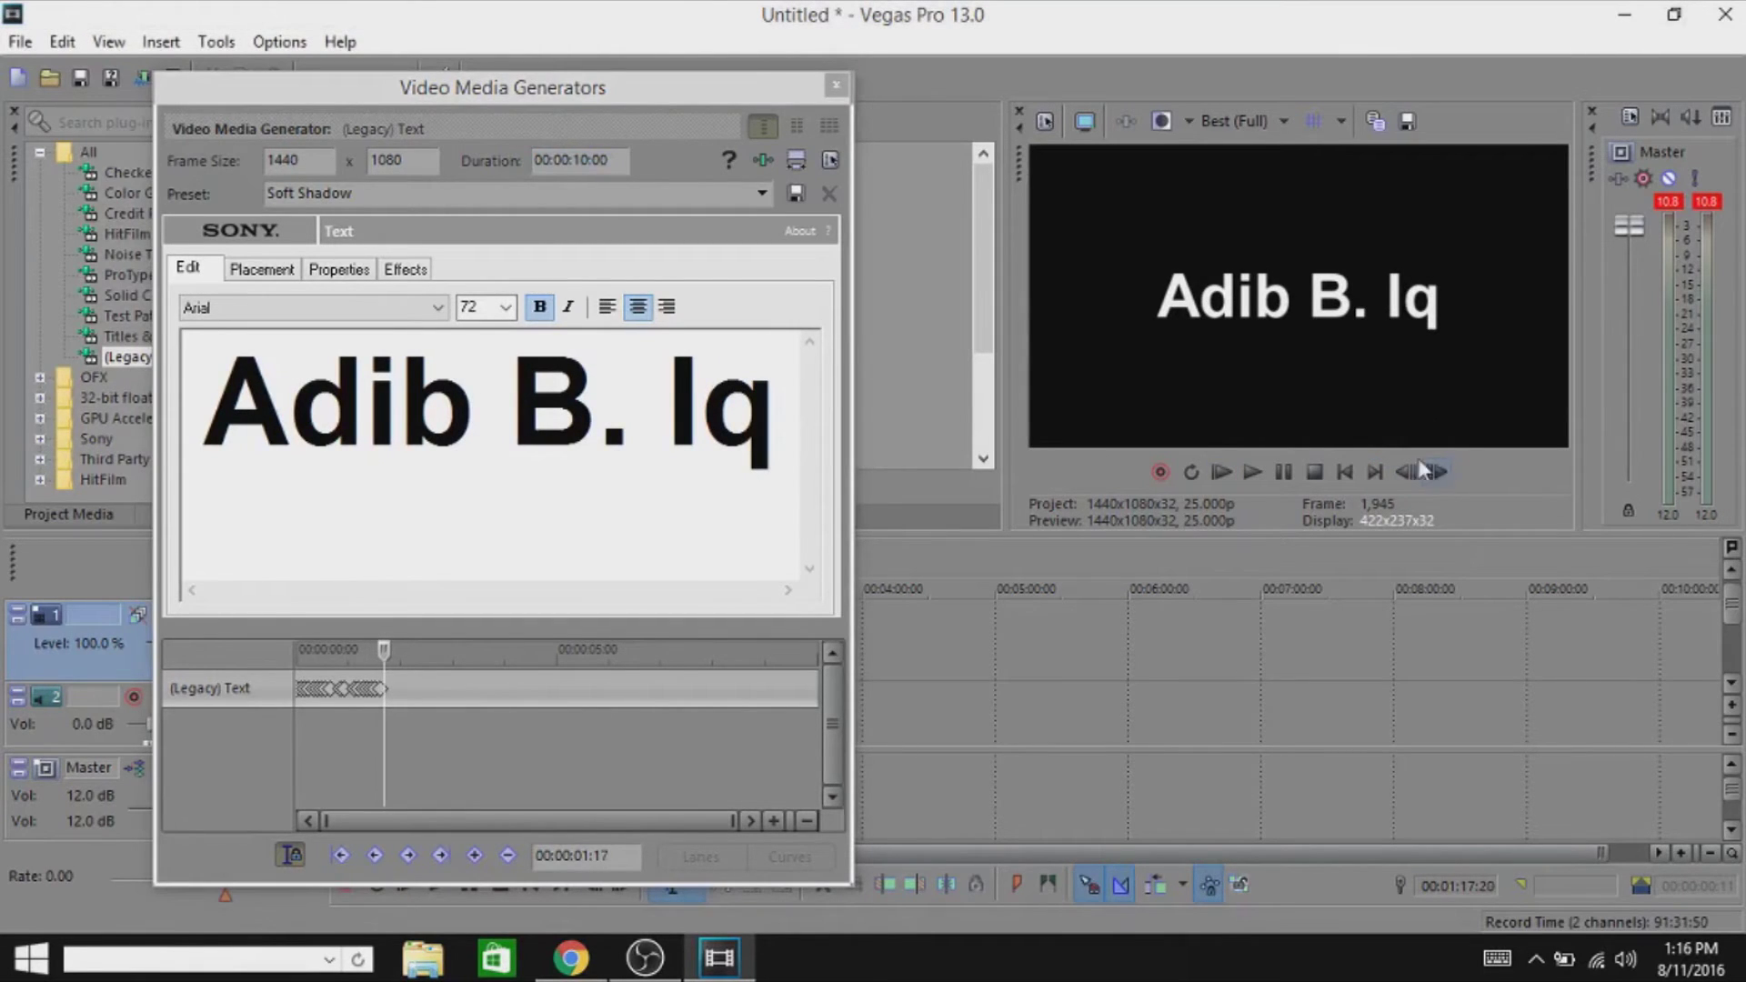
left_click(771, 418)
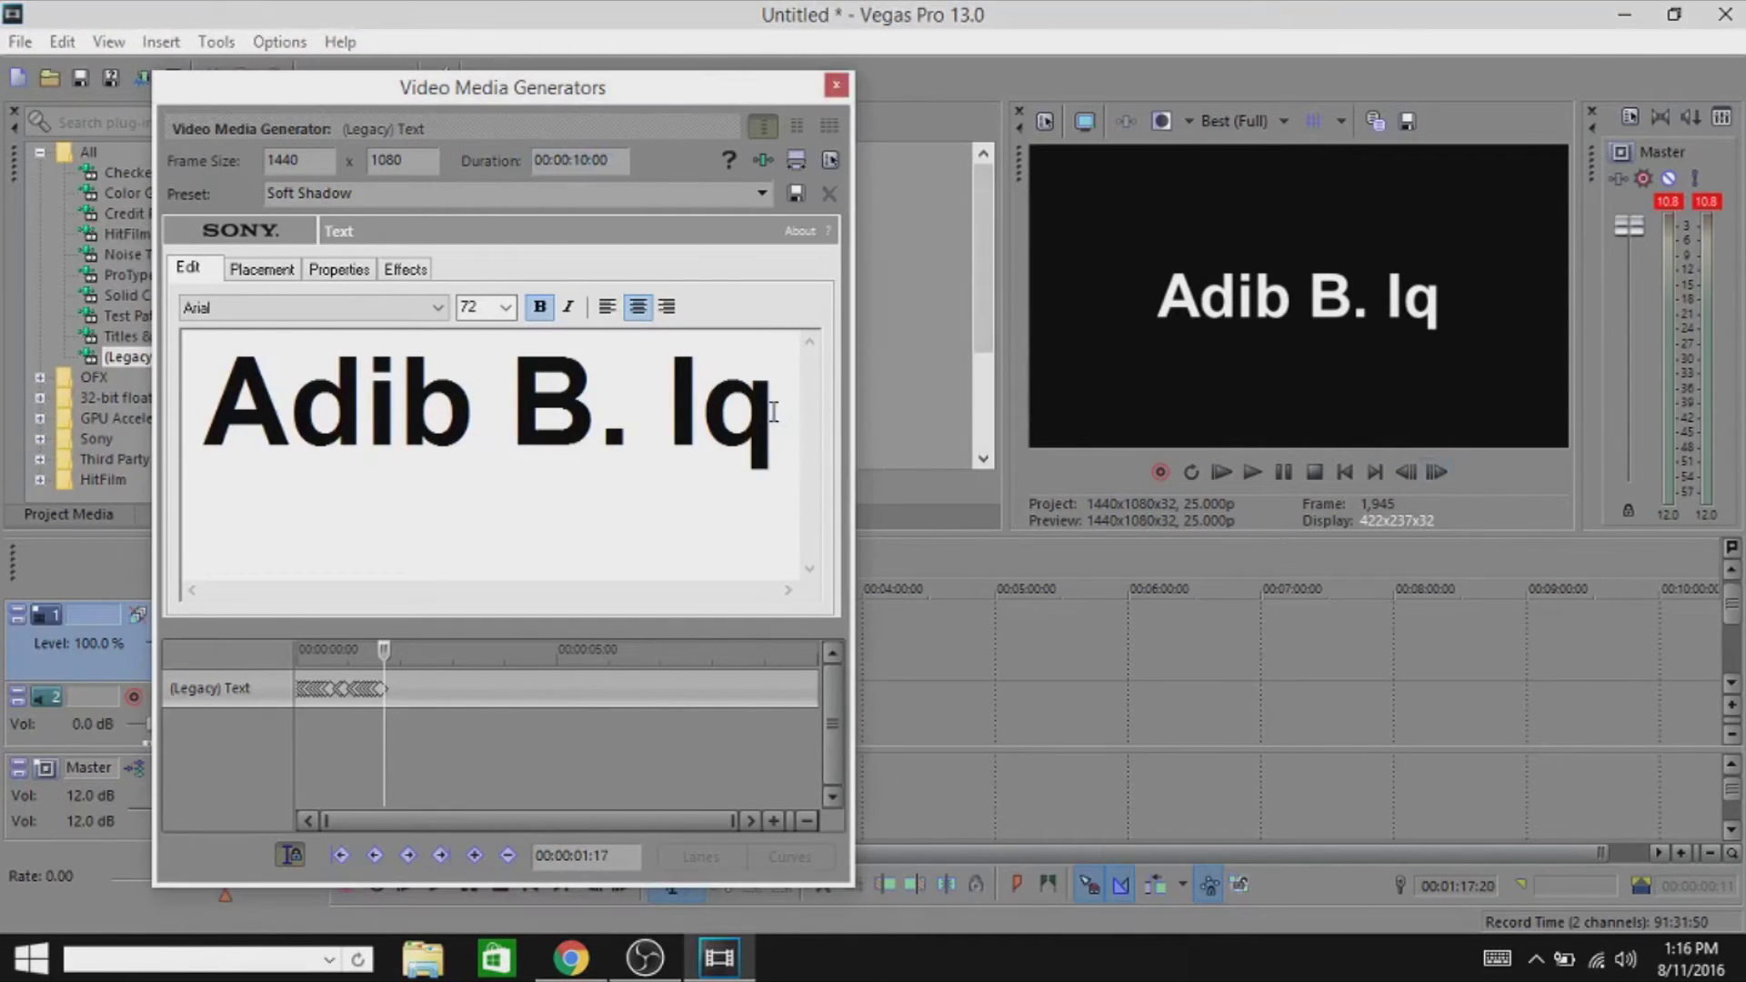
type("b")
left_click(1470, 478)
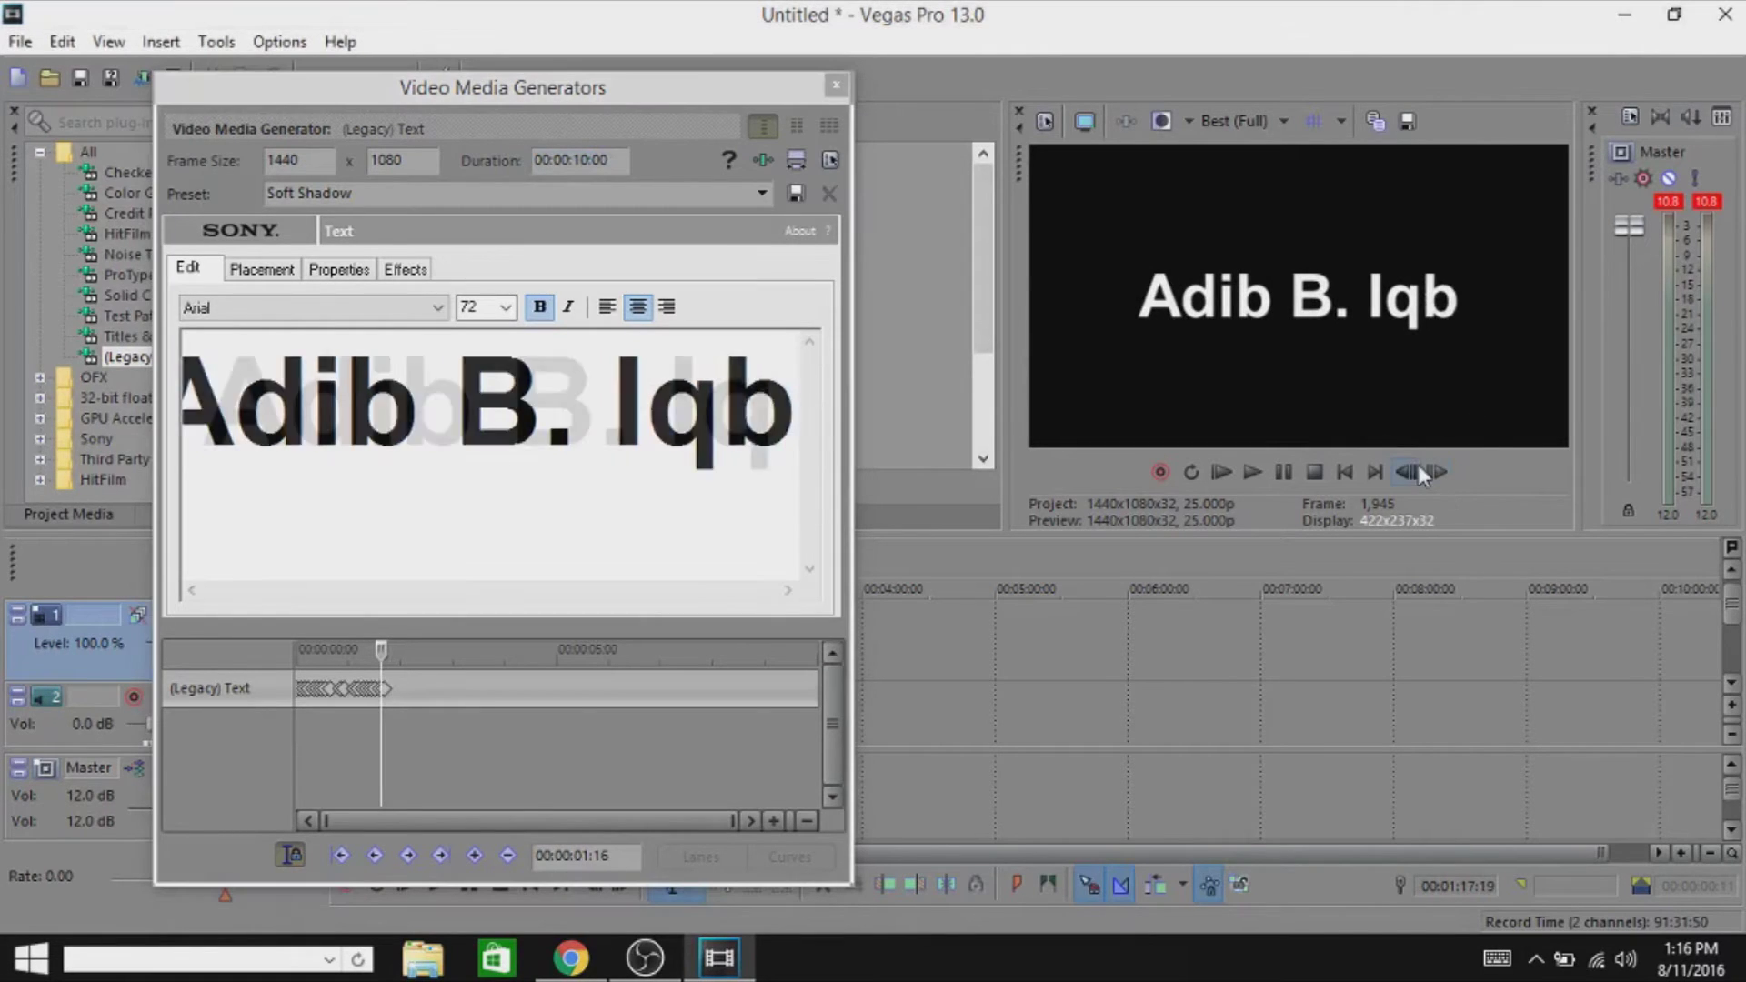
left_click(1437, 472)
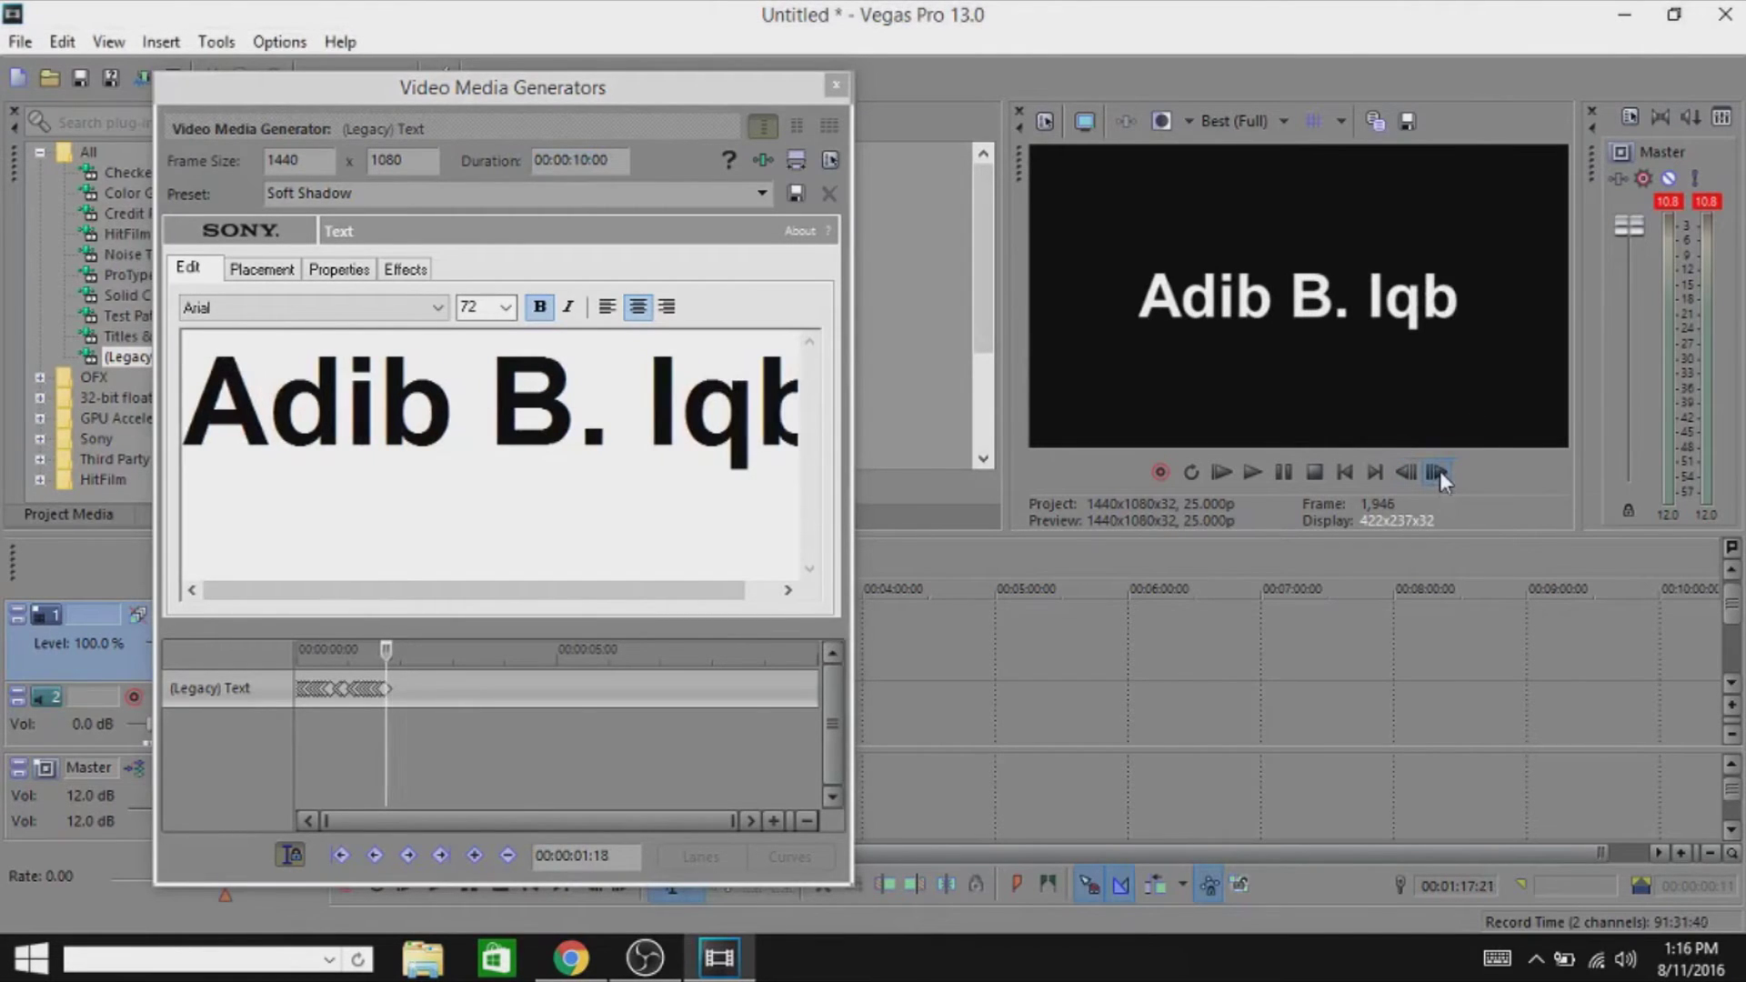
left_click(1438, 472)
left_click(791, 403)
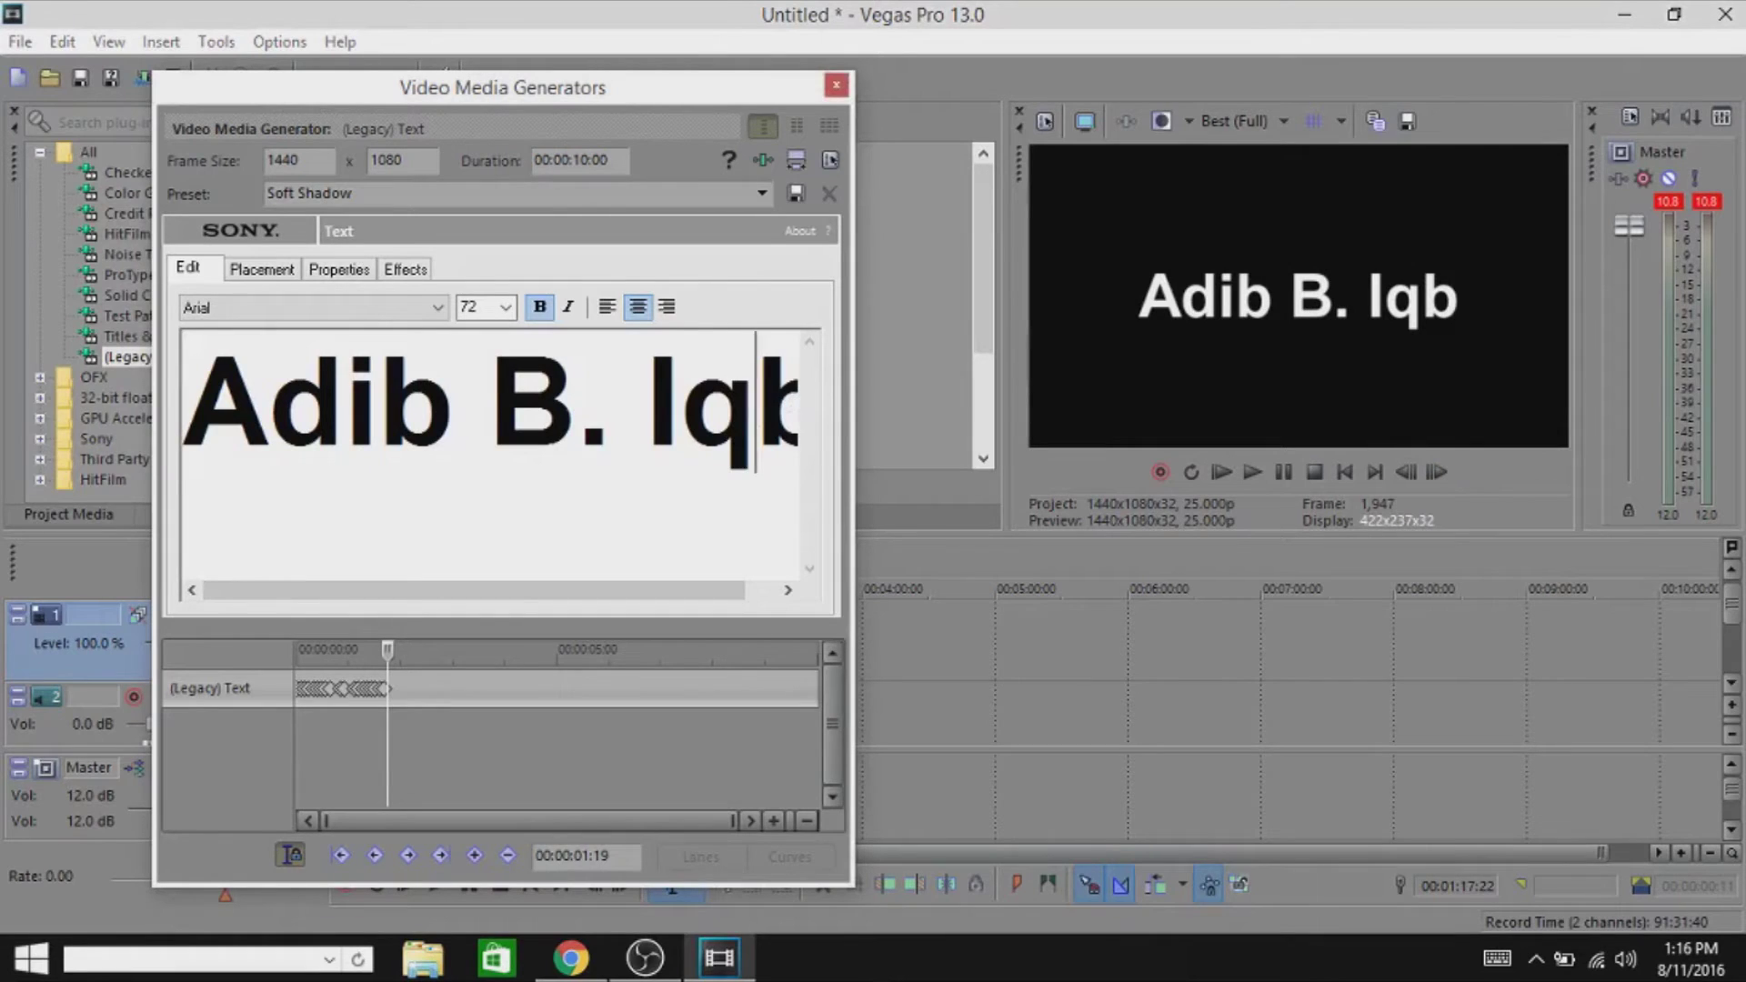
left_click(796, 416)
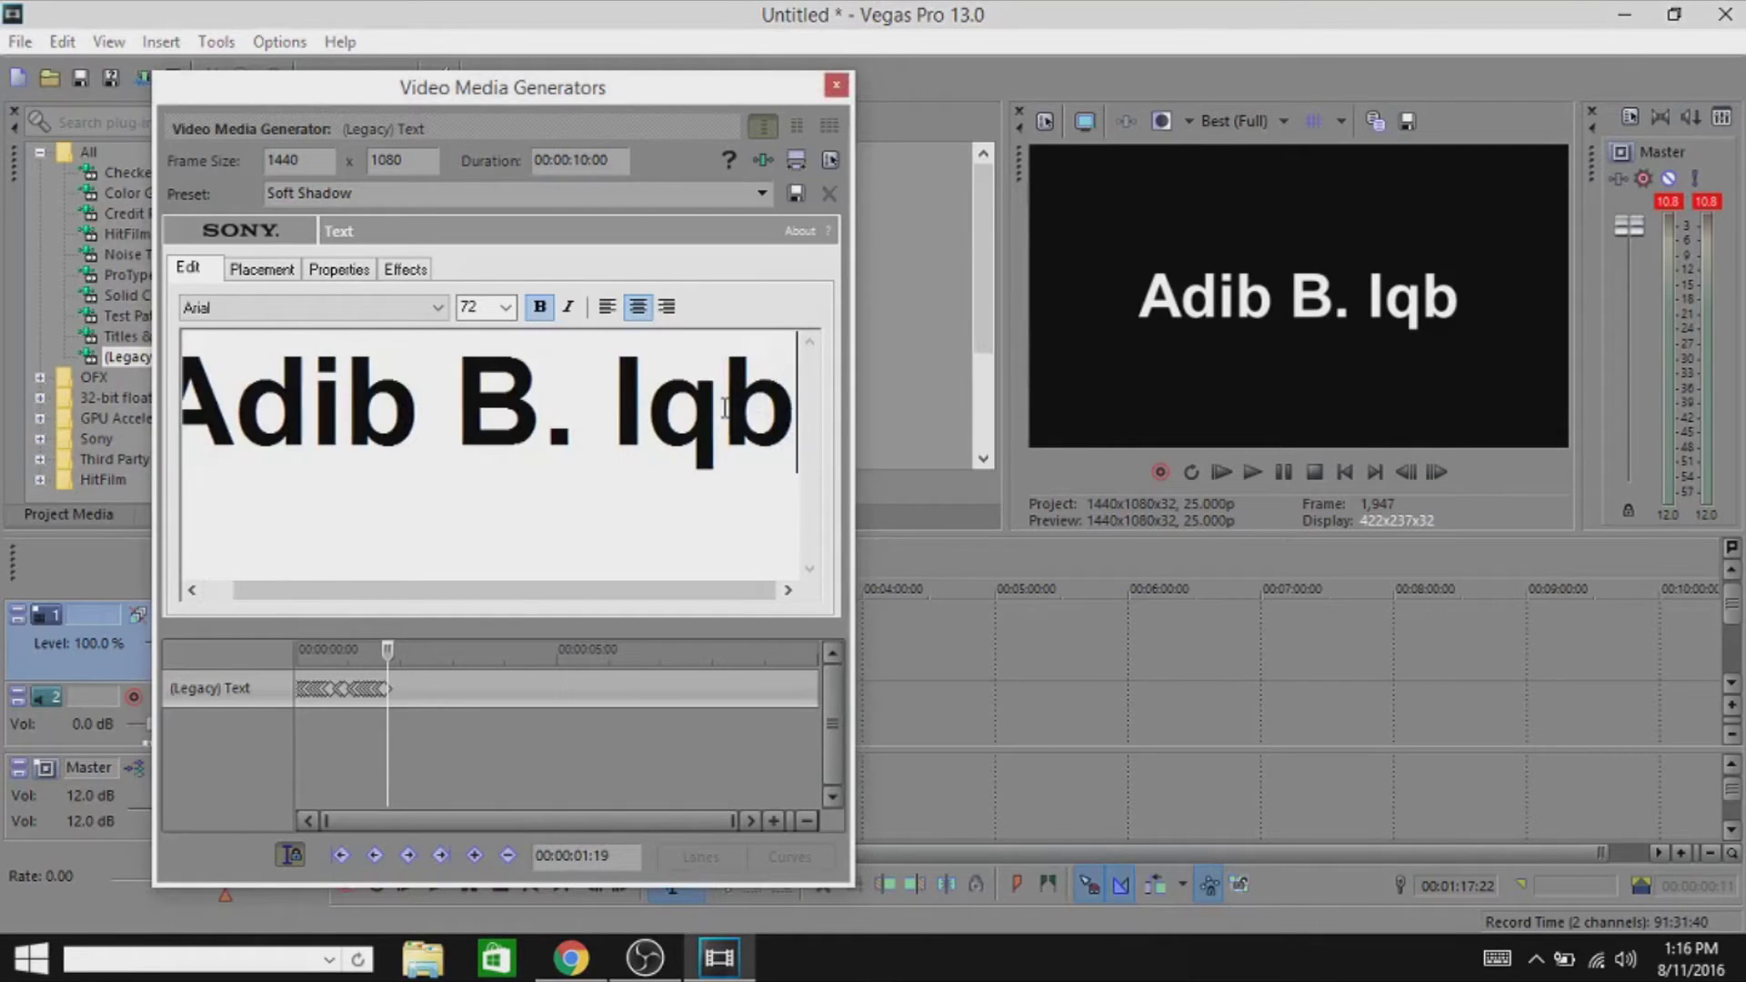
type("a")
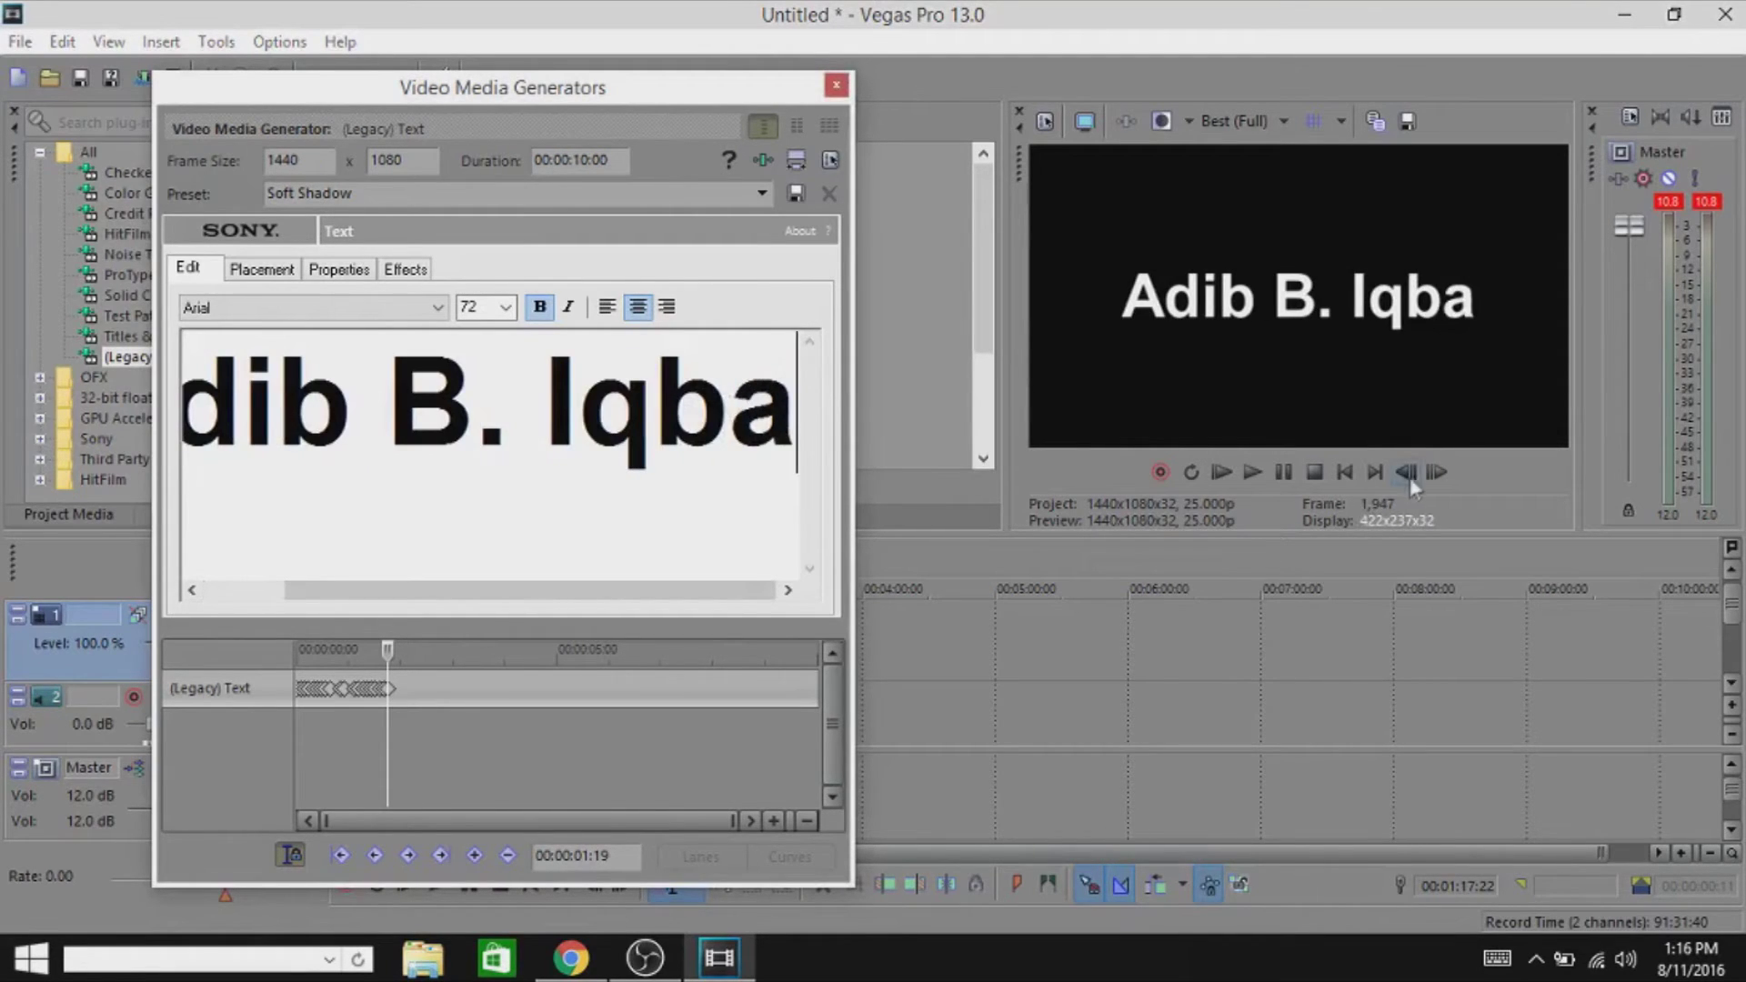
Step: Complete the full name by appending the surname's last letter at 00:00:01:21, and close the text generator window
double_click(1437, 472)
left_click(789, 421)
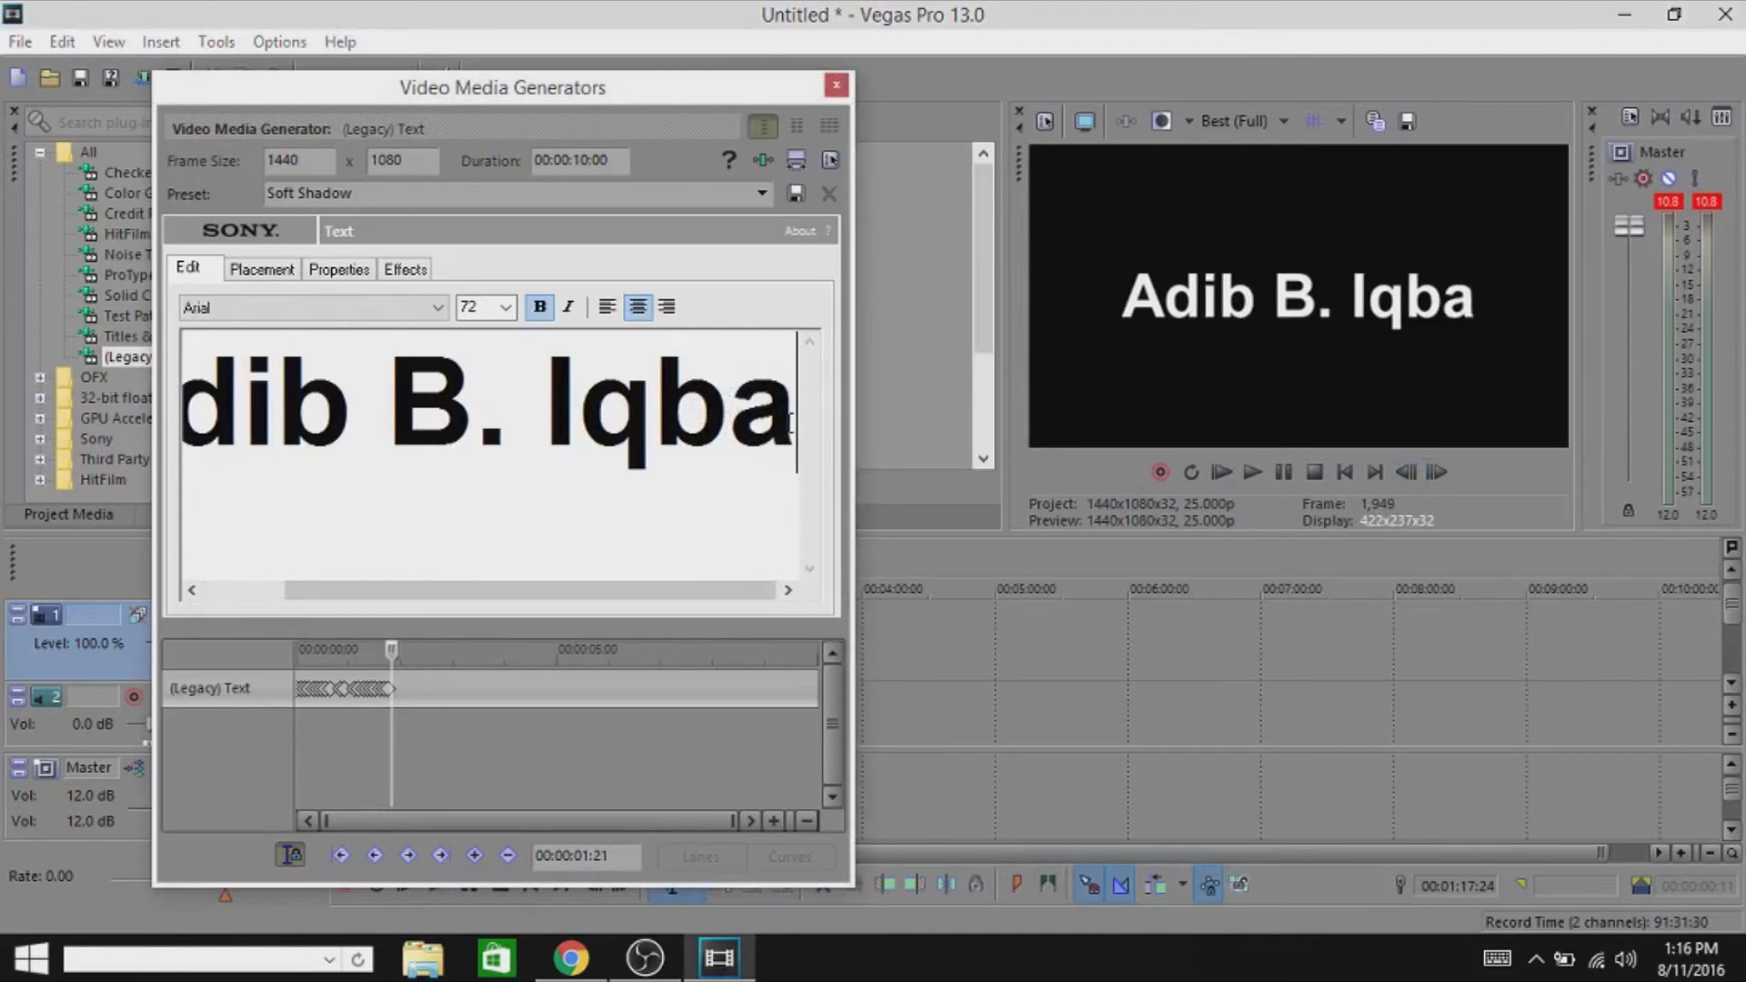
type("l")
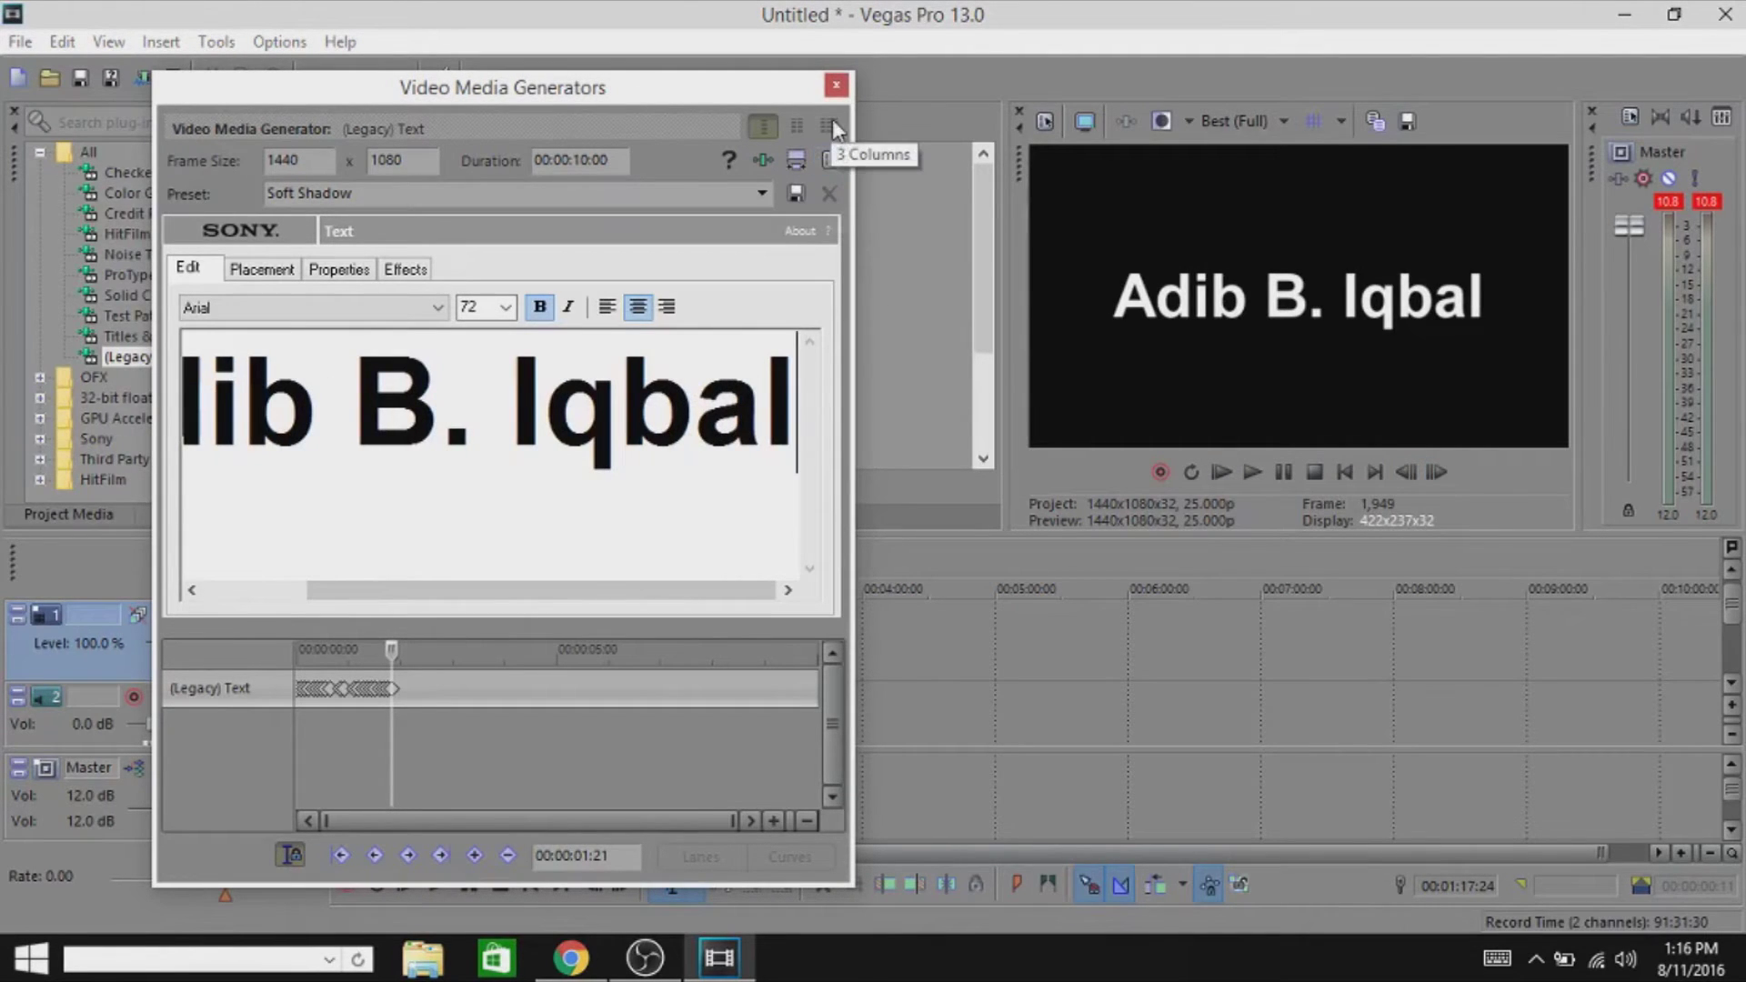
left_click(835, 87)
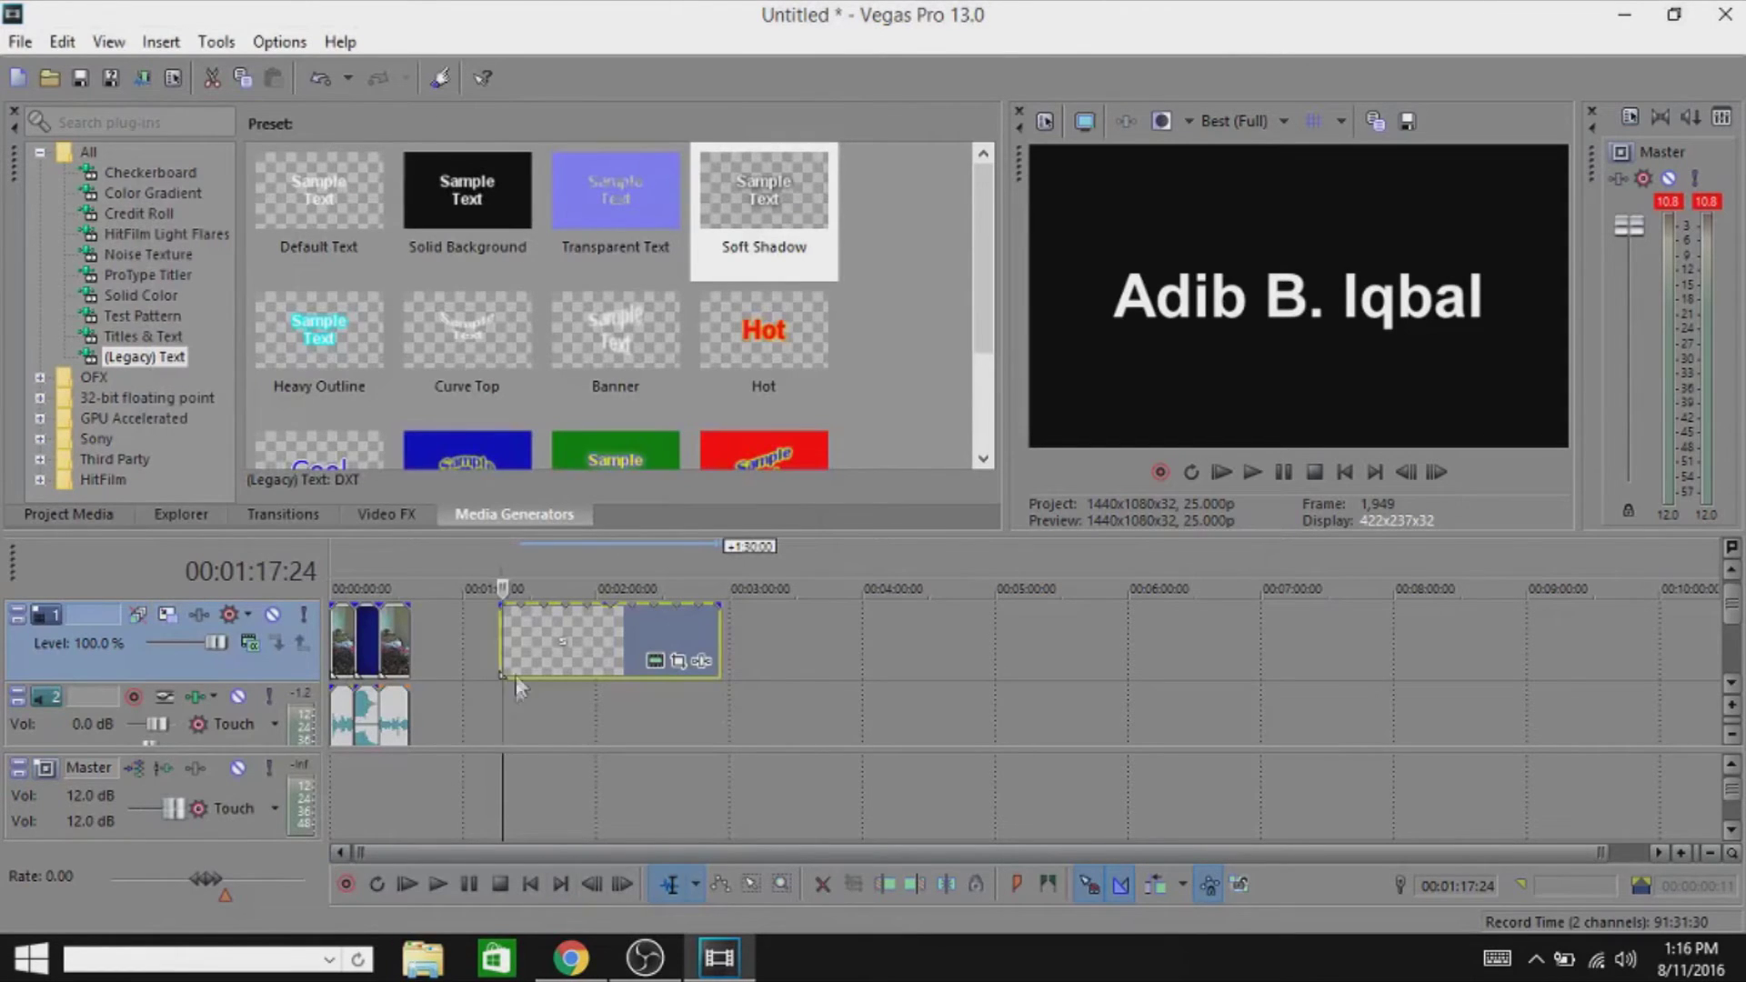
Step: Play the text event from its start and check its last keyframes in the text generator
left_click(498, 631)
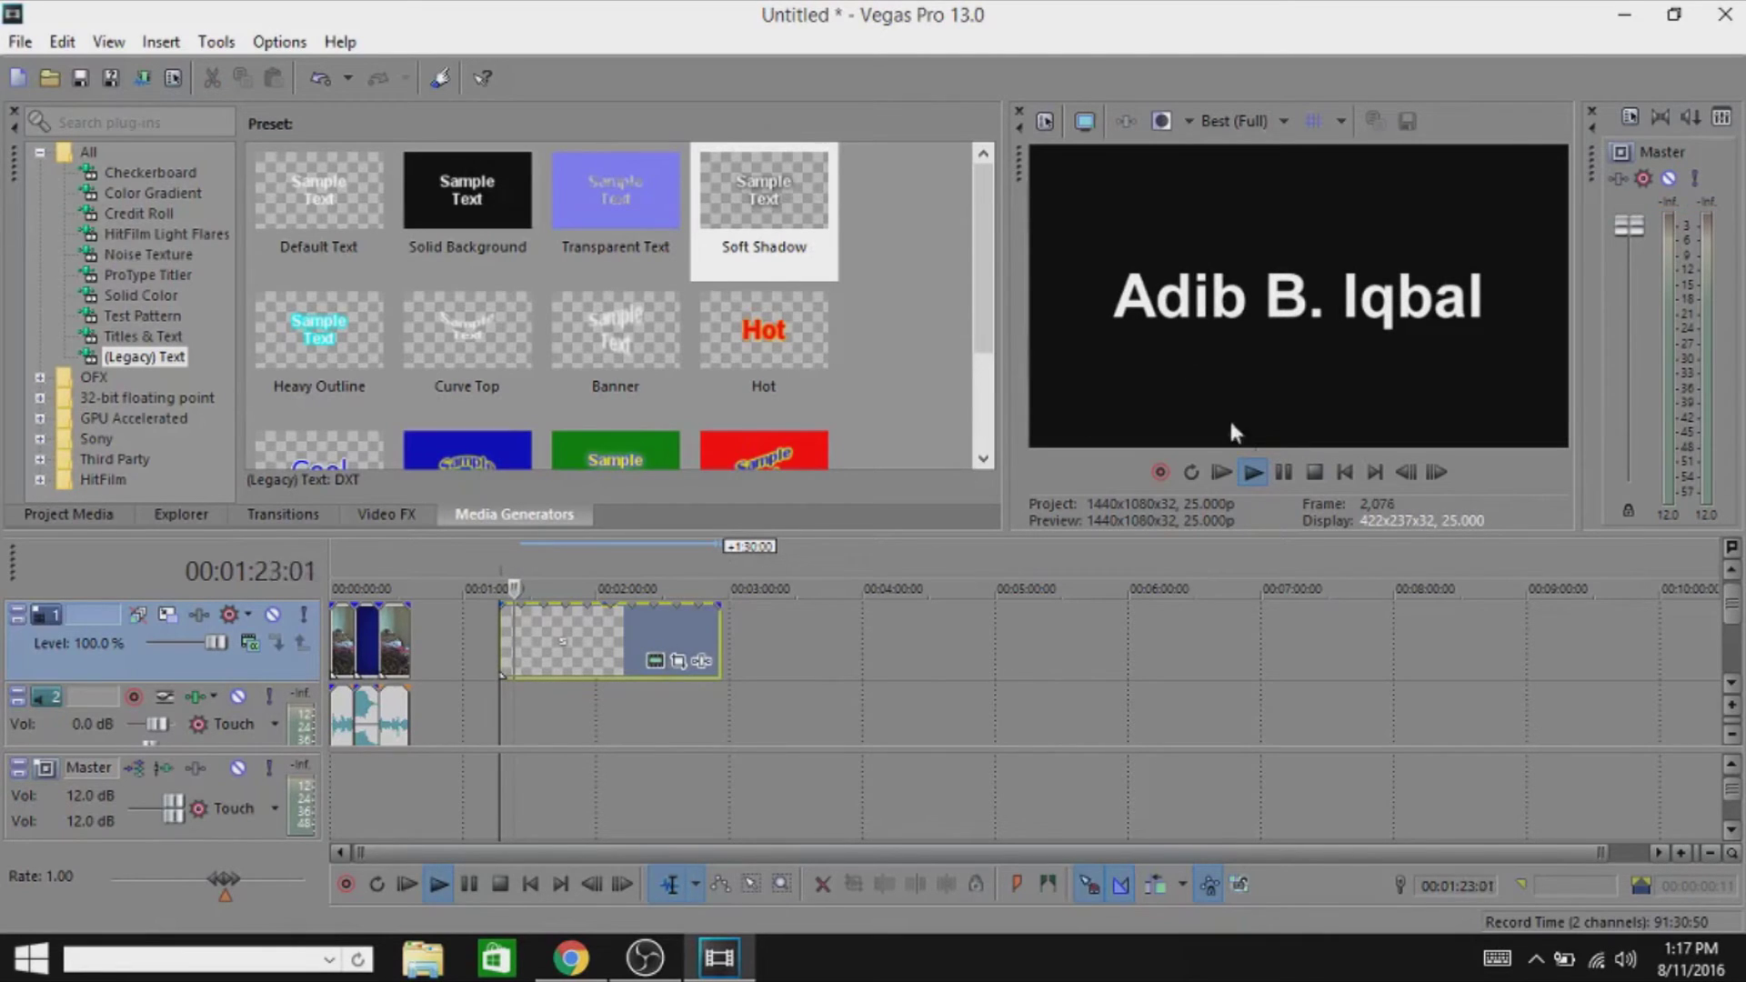
key("Return")
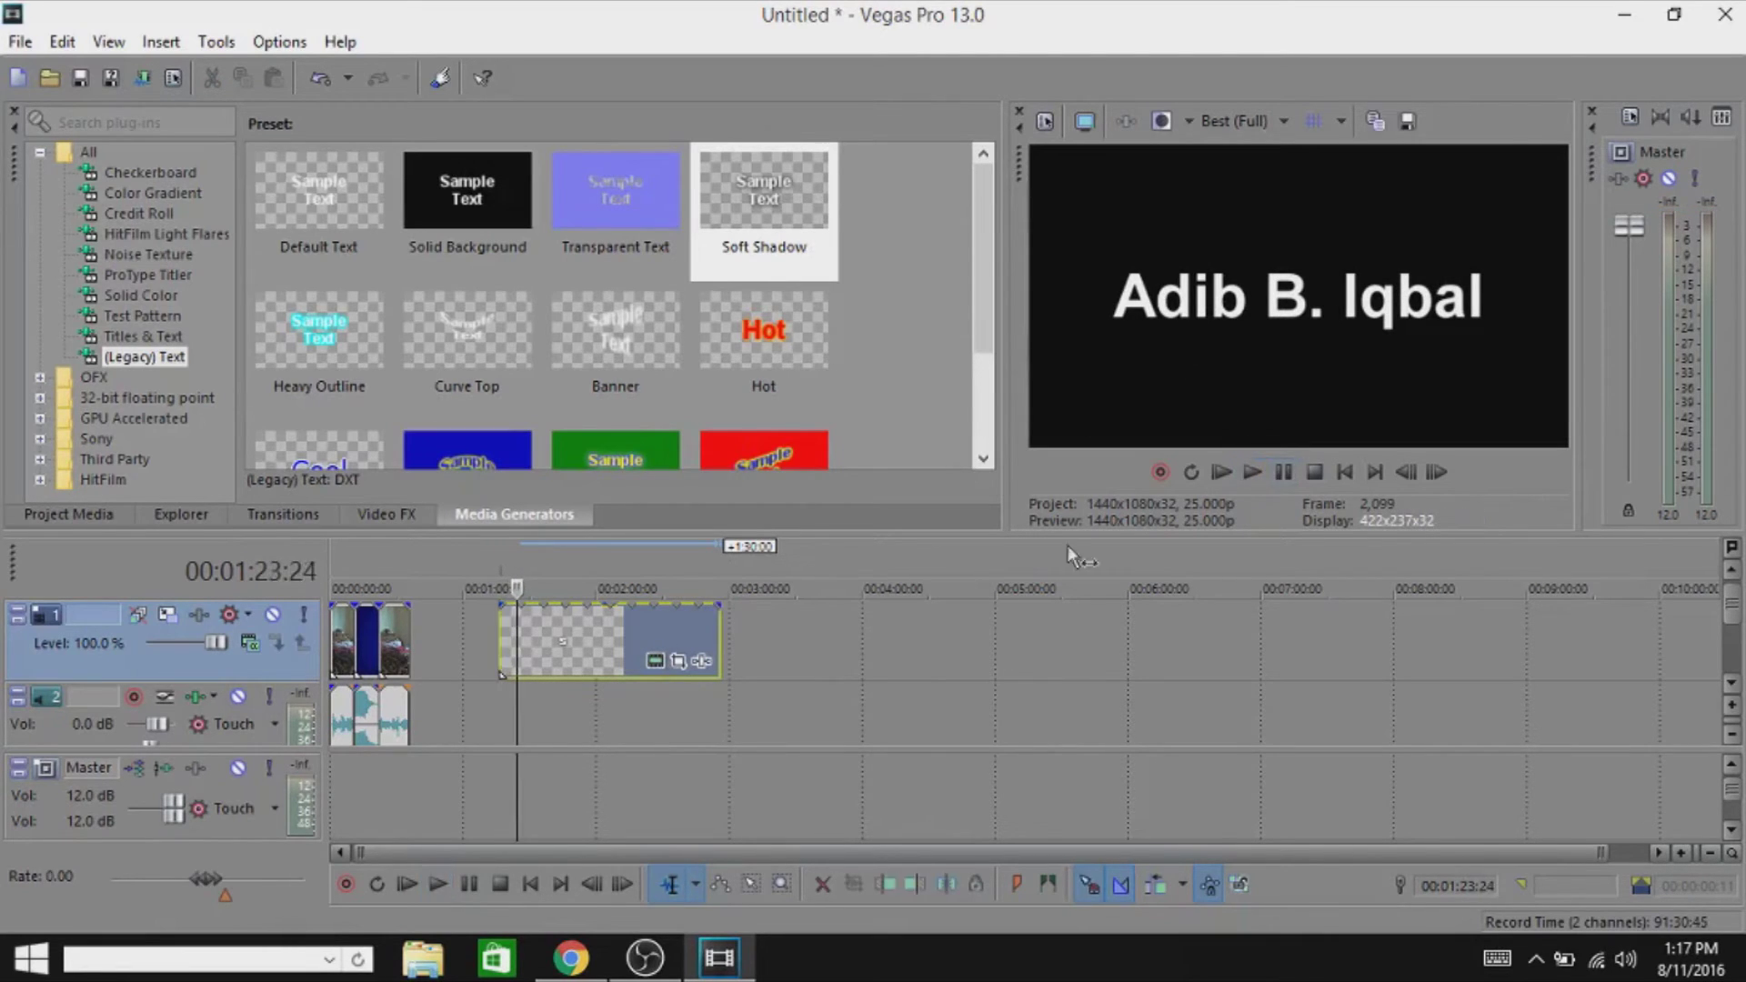
left_click(654, 663)
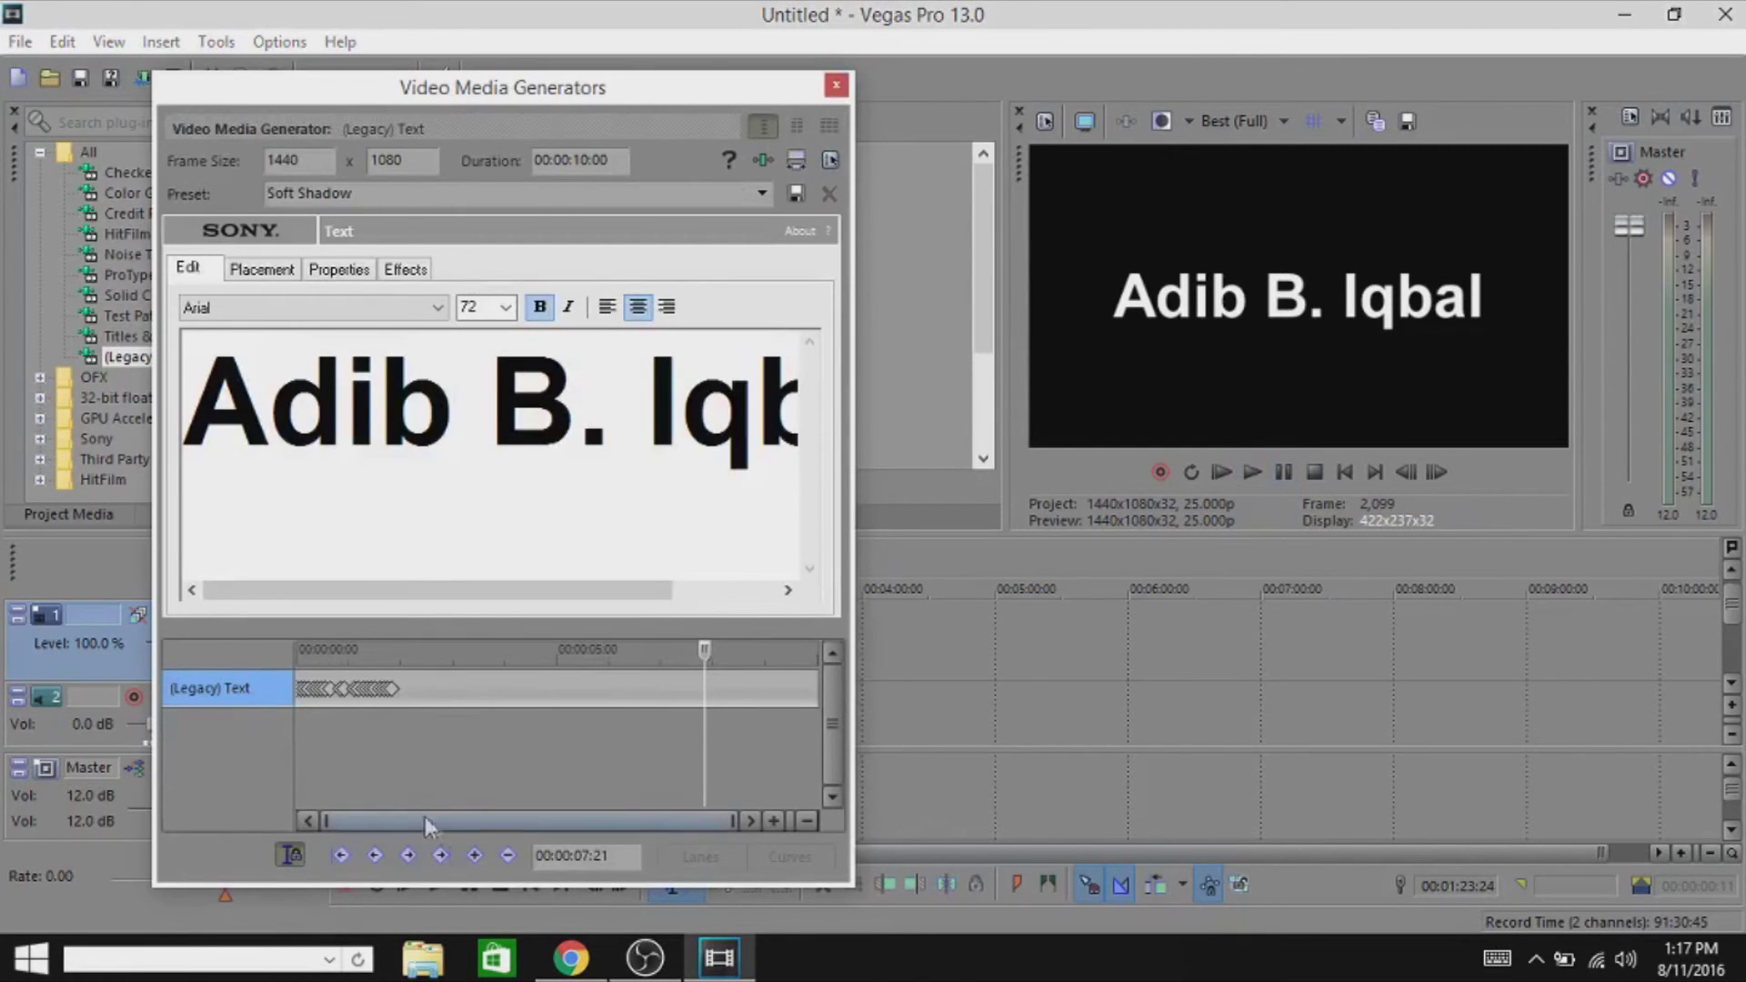
left_click(440, 855)
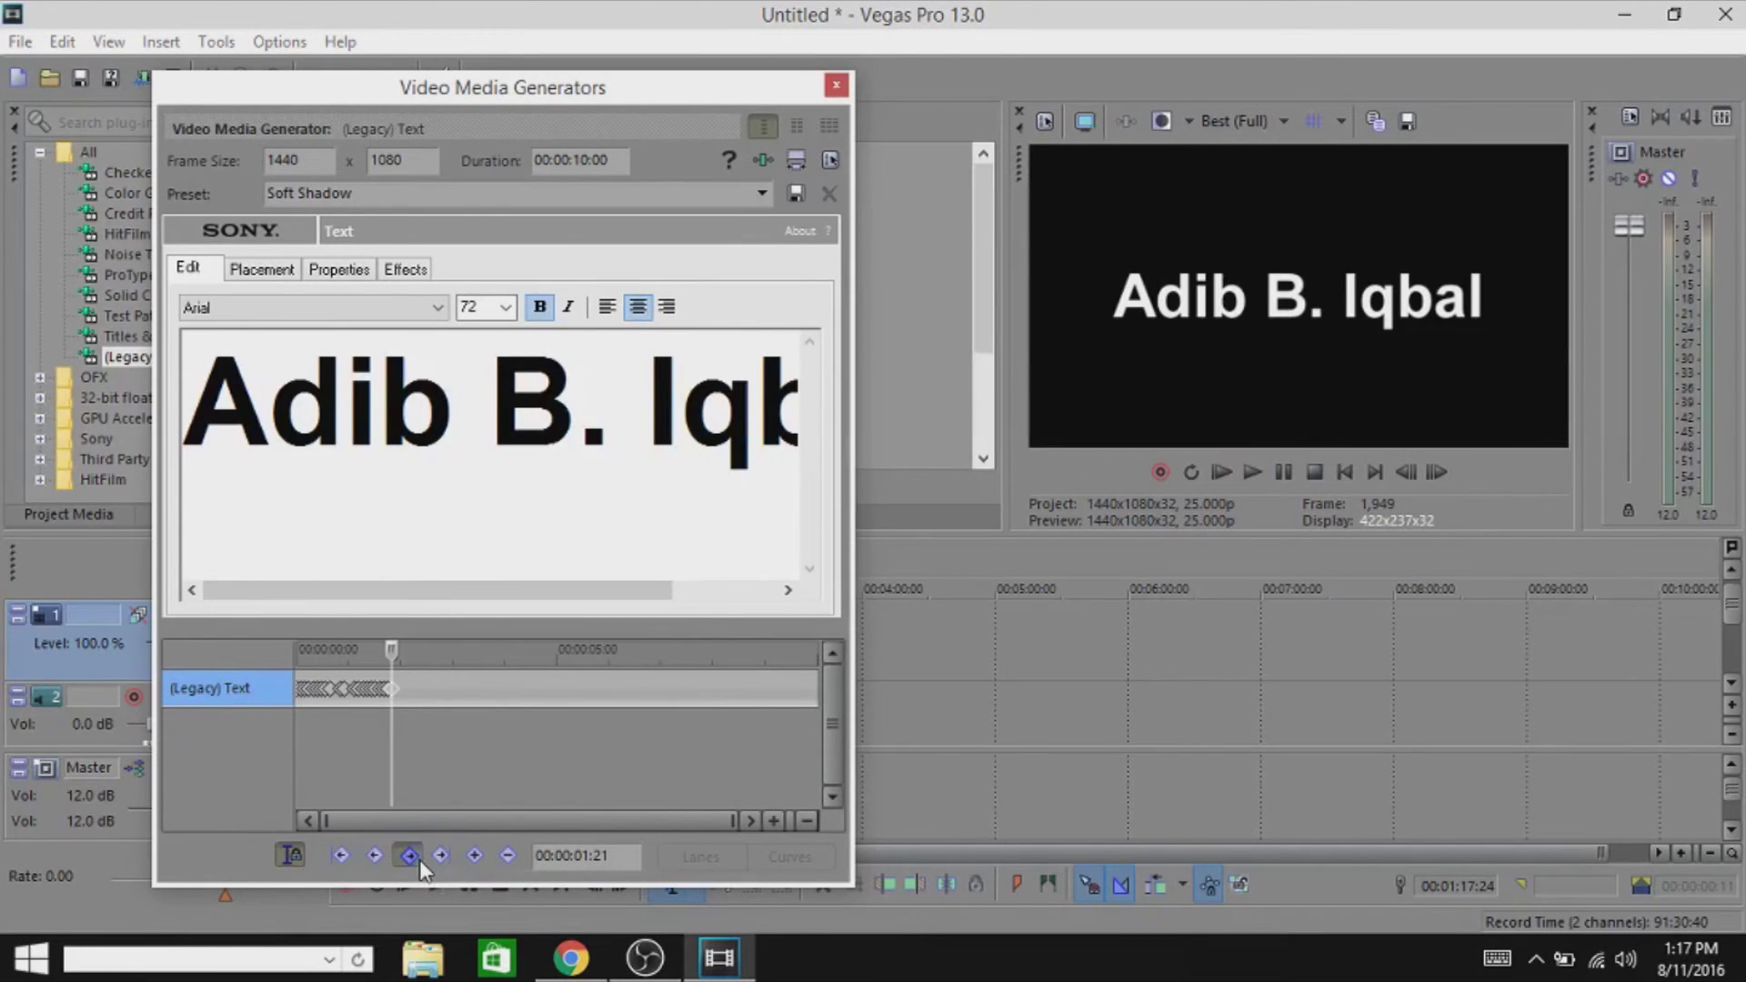
left_click(836, 85)
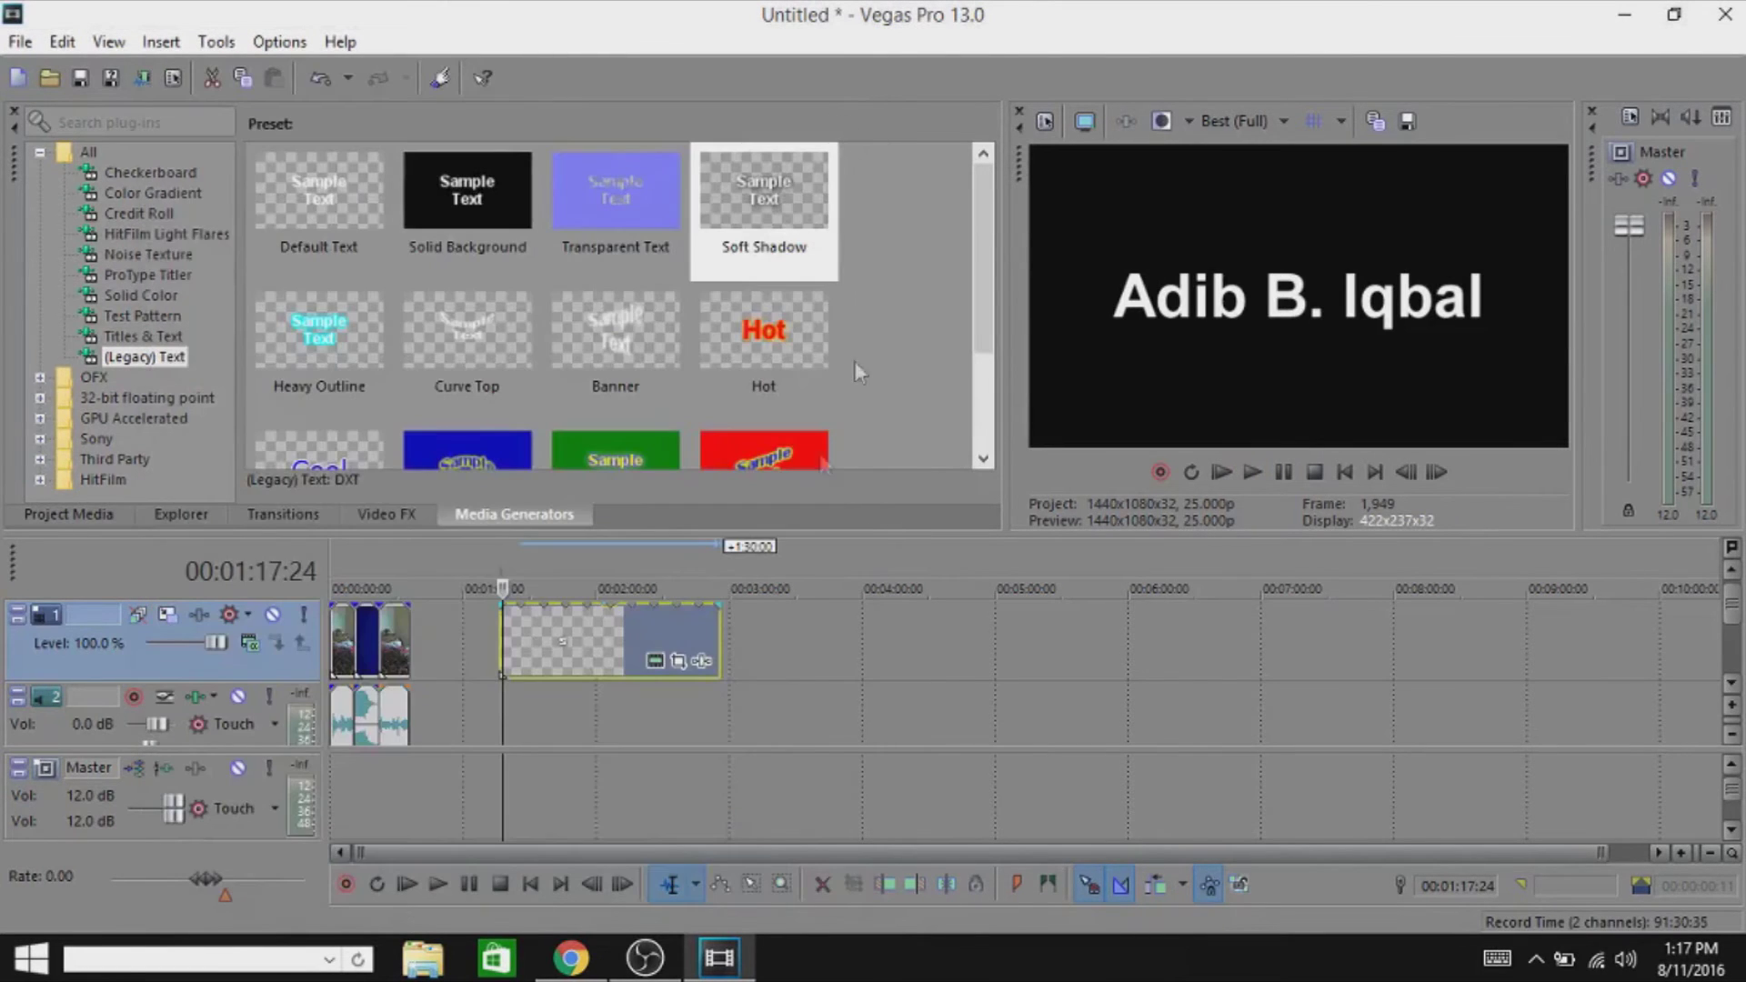
Step: Extend the end of the text event by about 4:59:08 and play it from its start
left_click_drag(720, 641, 1383, 641)
left_click(498, 628)
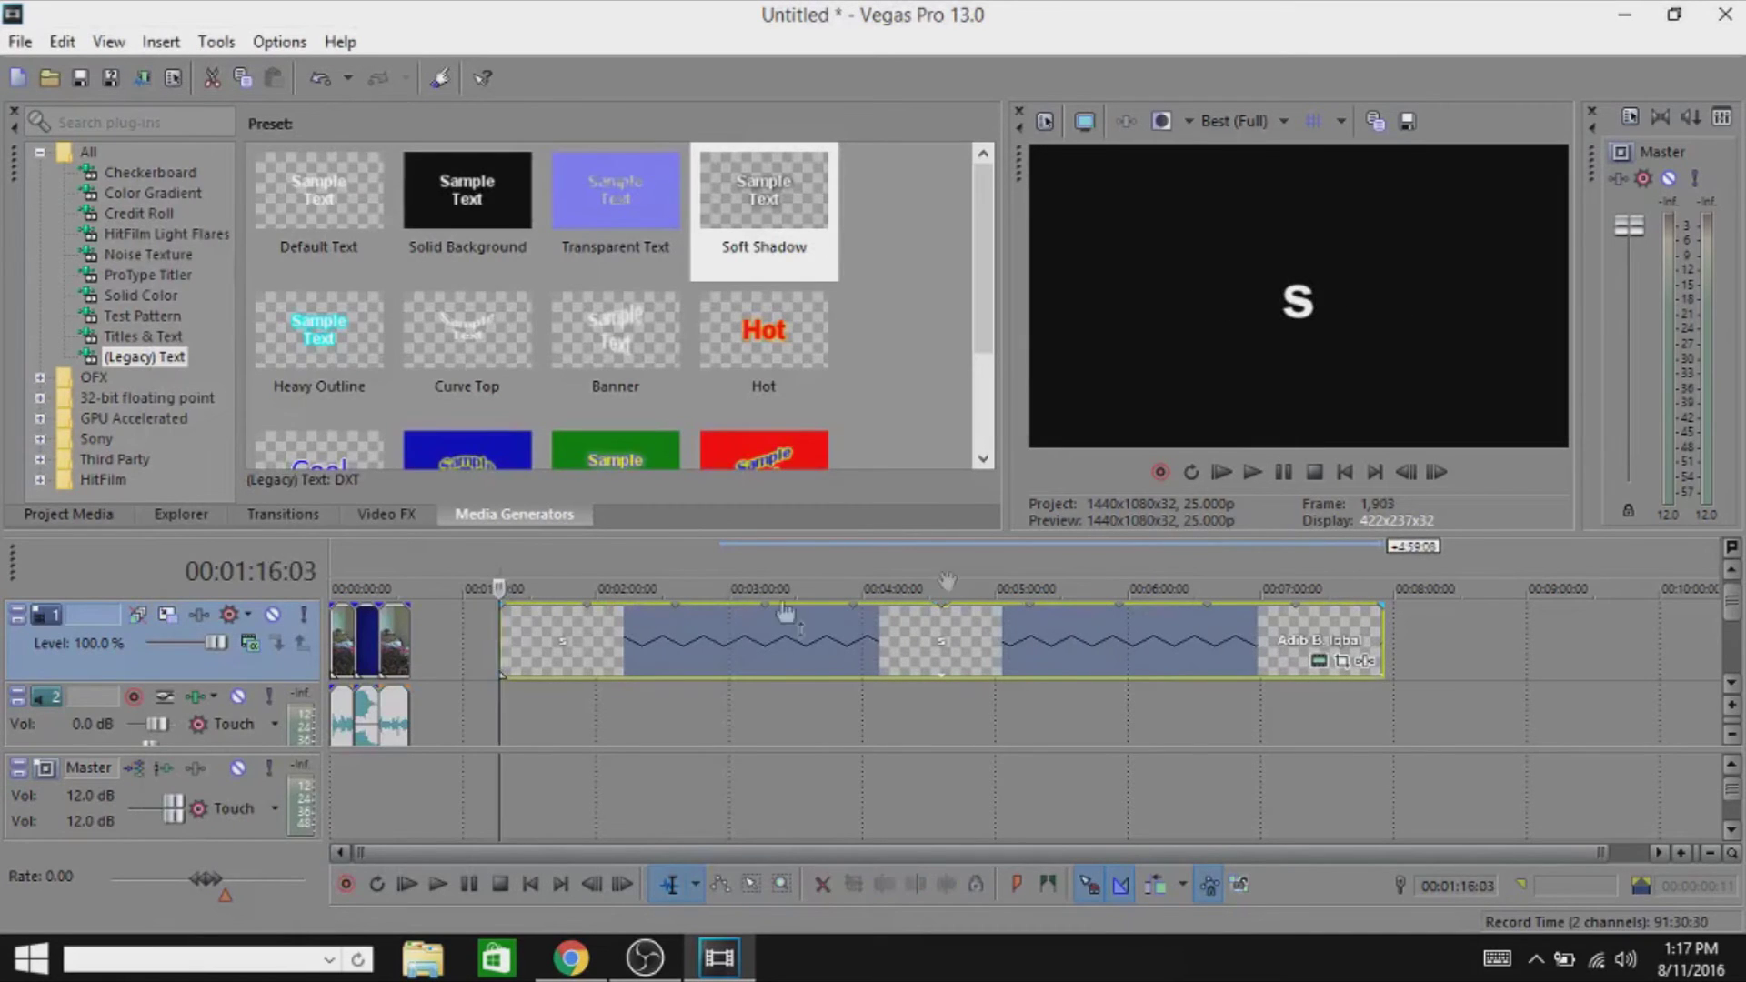
left_click(1248, 469)
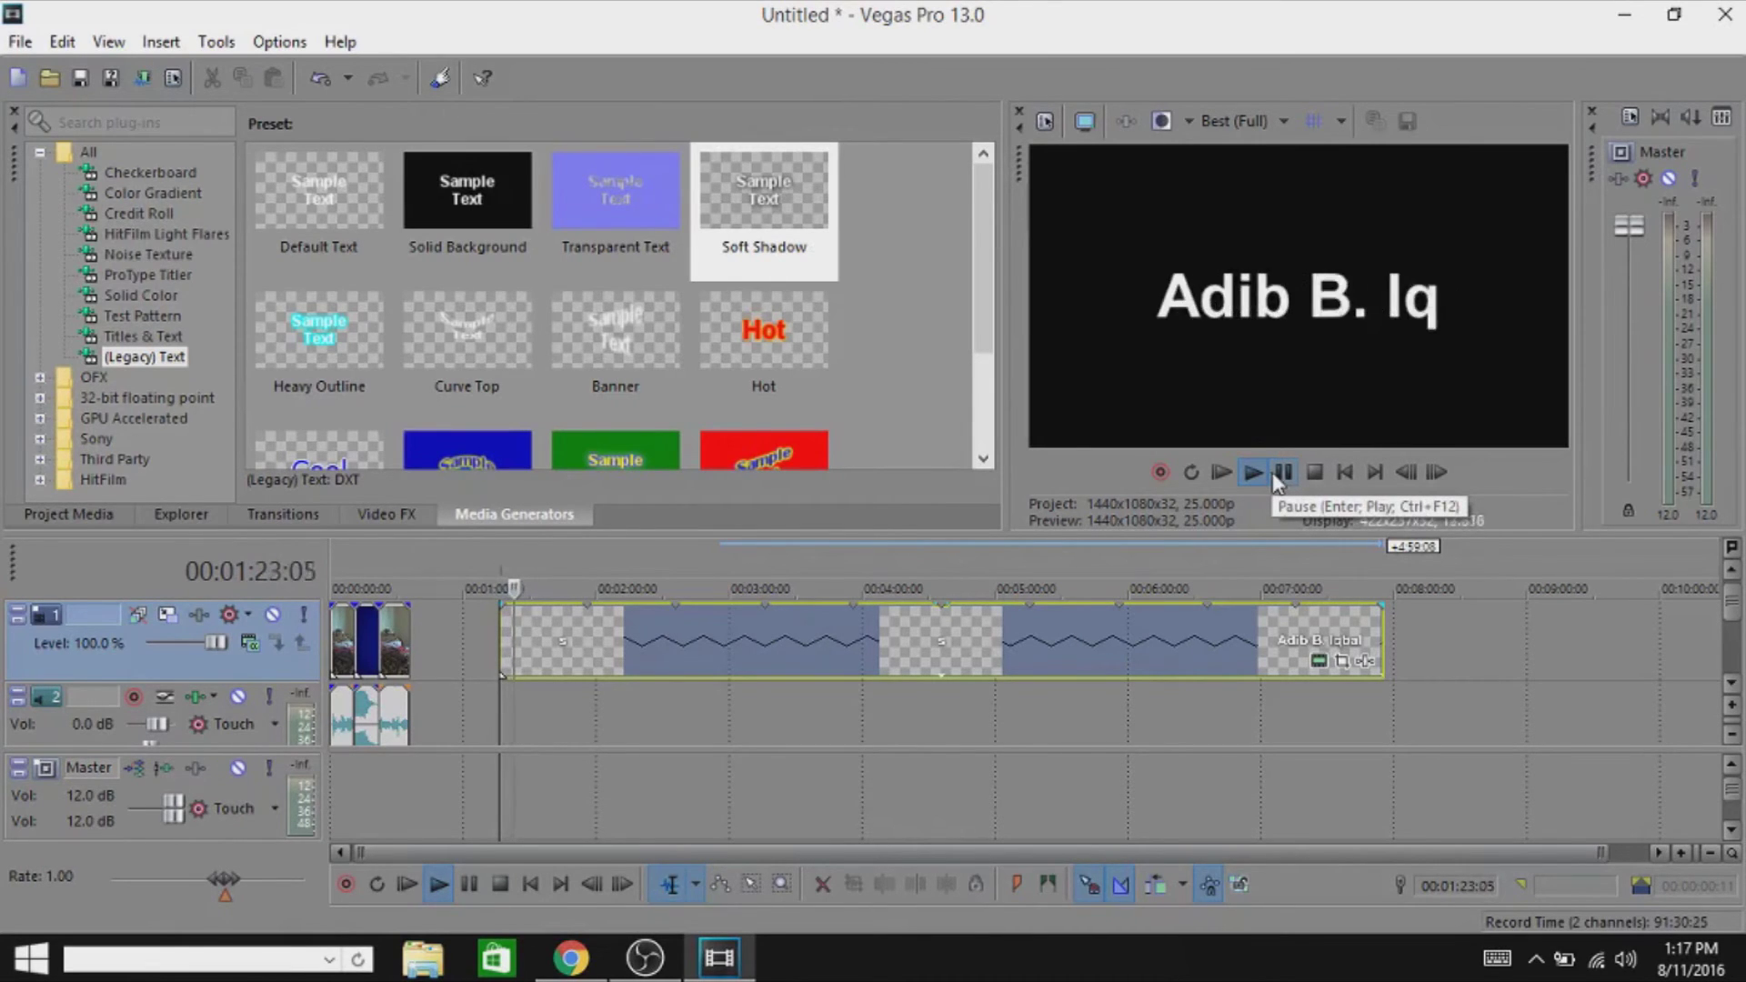
left_click(1282, 472)
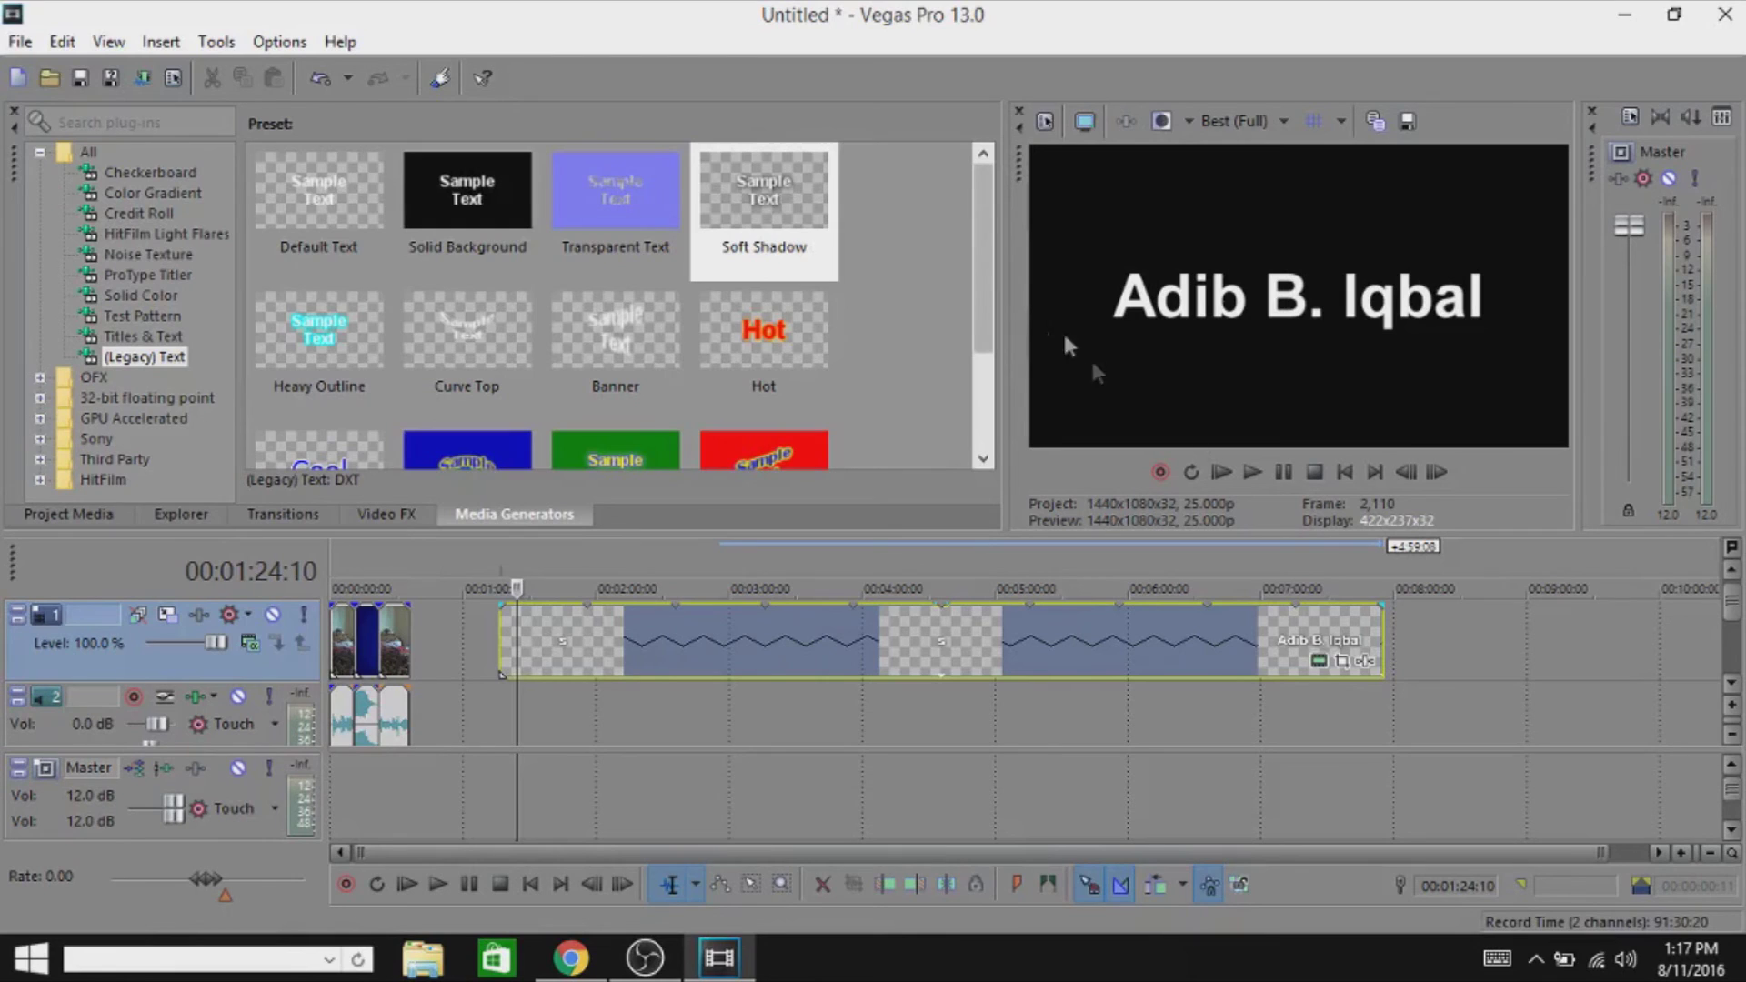
Step: Review the extended event's text and keyframes in its generator settings
left_click(1320, 662)
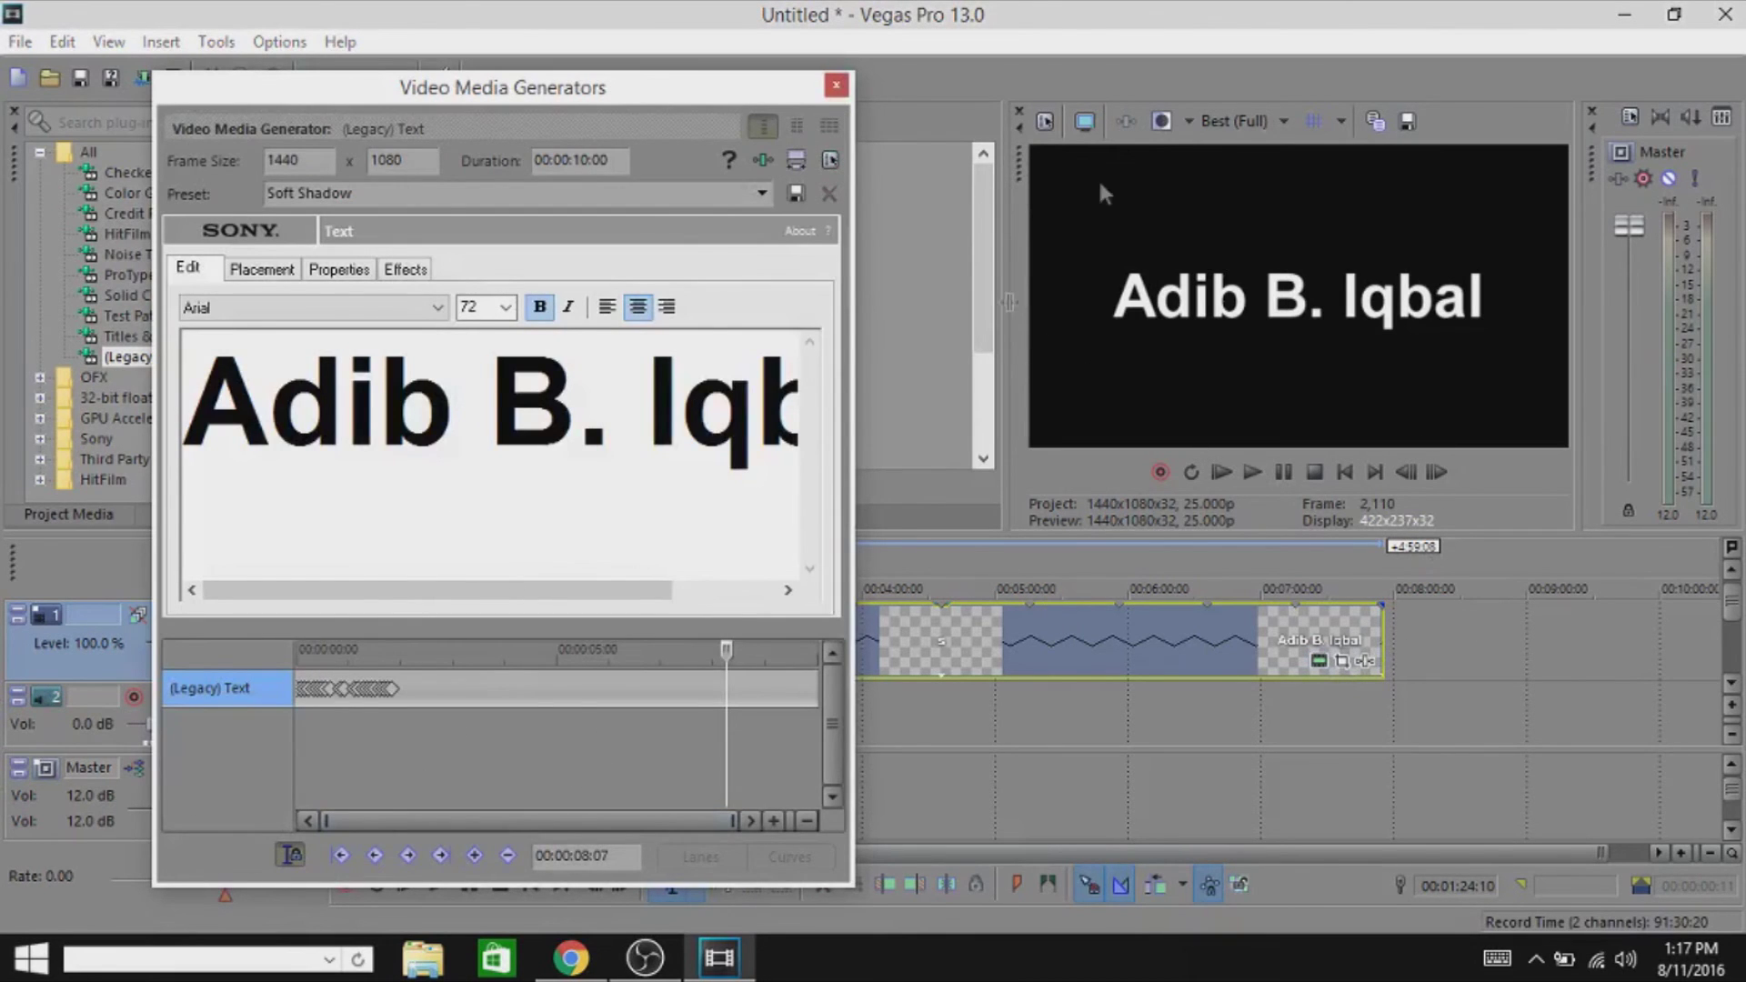
left_click(835, 87)
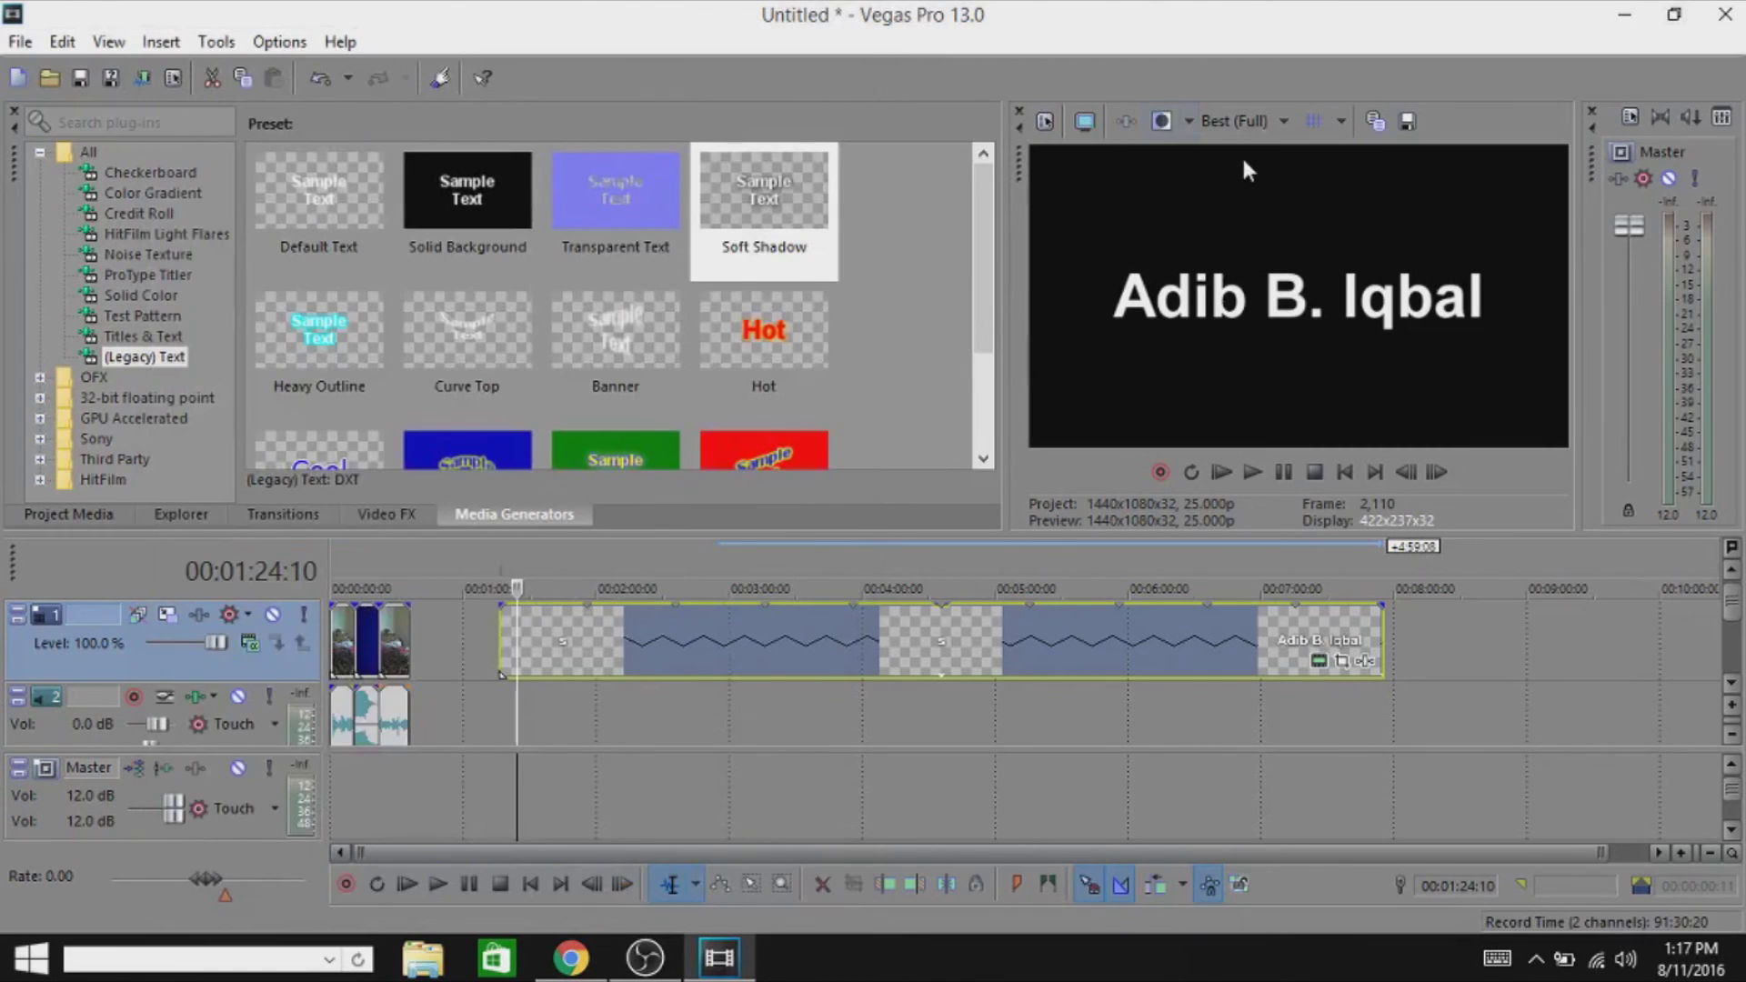